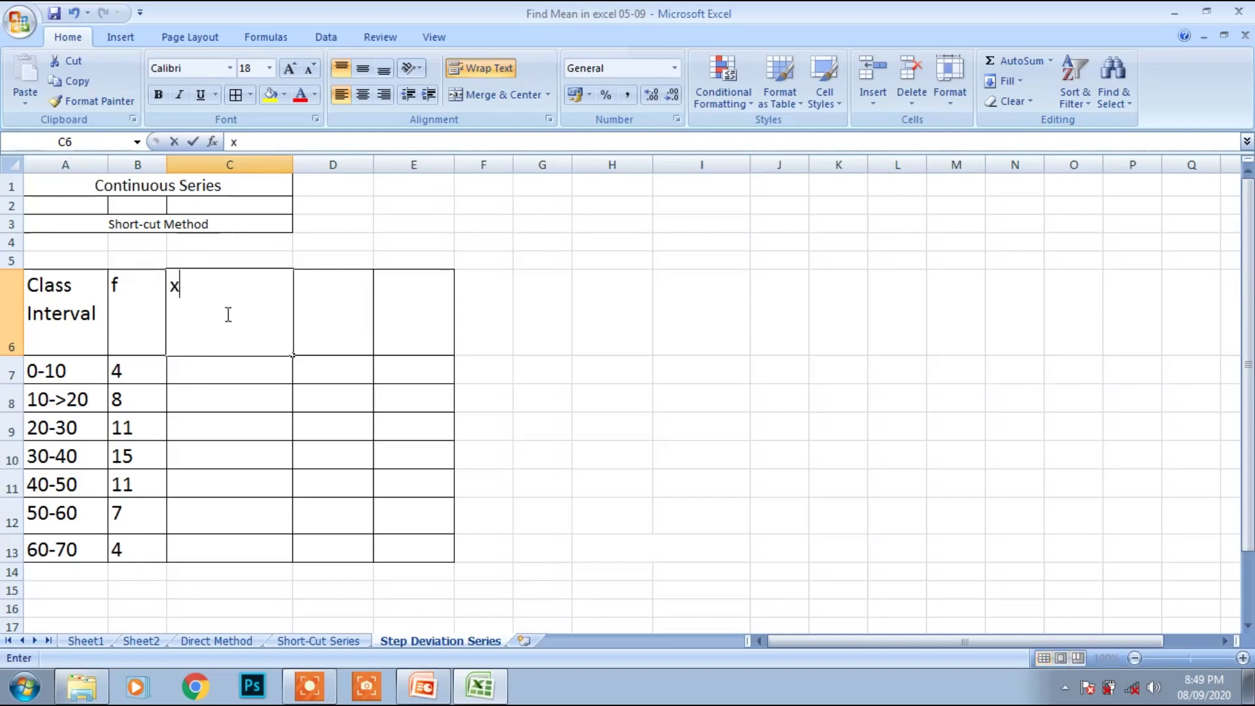
# Add the heading x in C6 and enter the class midpoints 5, 15, 25, 35, 45, 55 and 65 in C7 to C13
pyautogui.write('x')
pyautogui.click(344, 303)
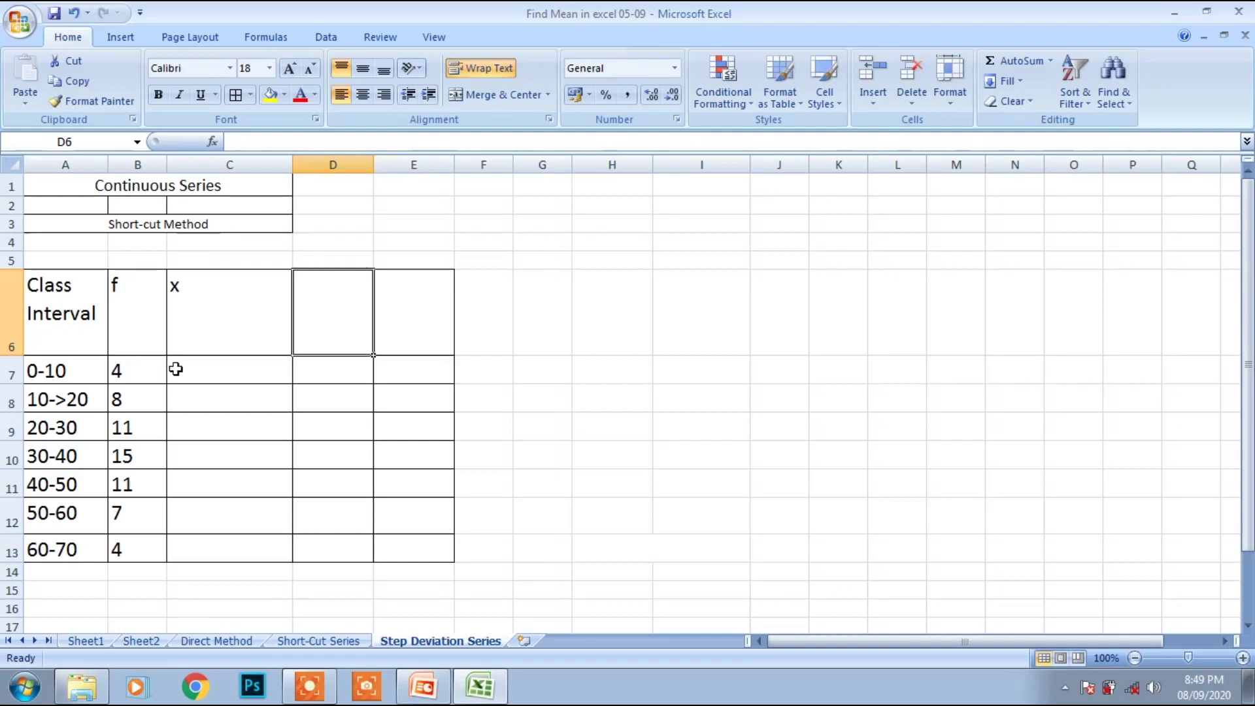
pyautogui.click(202, 369)
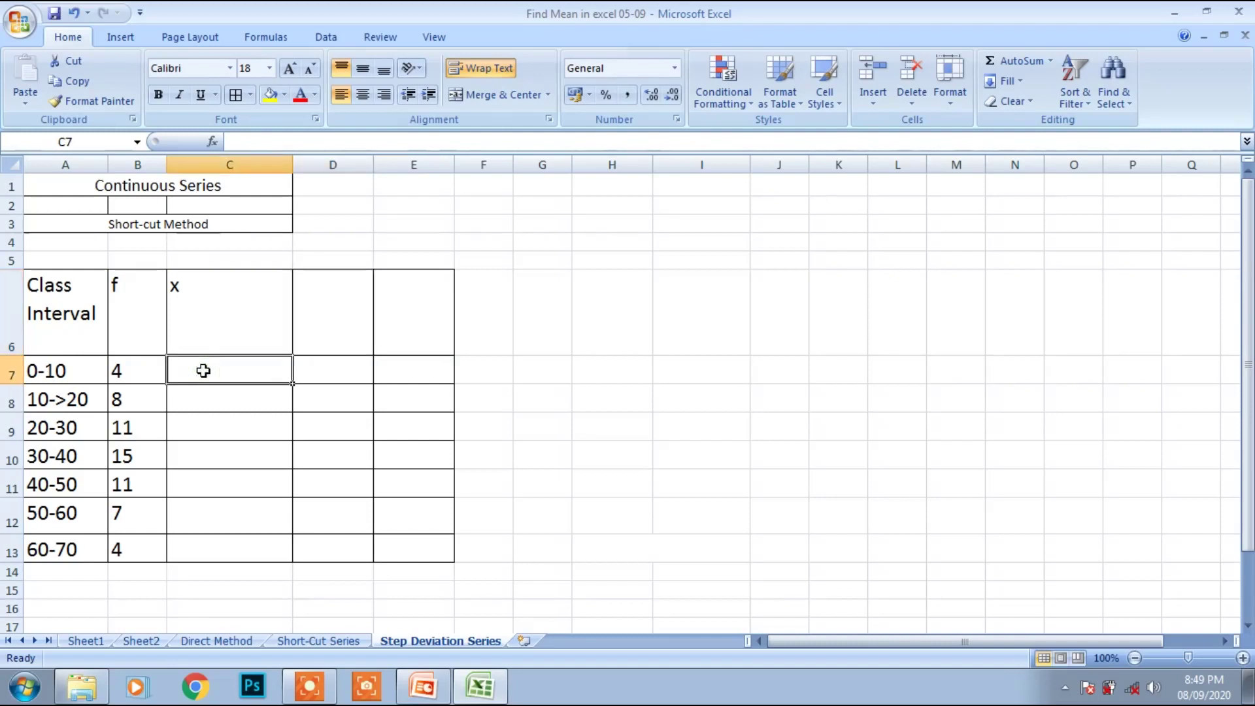
pyautogui.write('5')
pyautogui.click(206, 397)
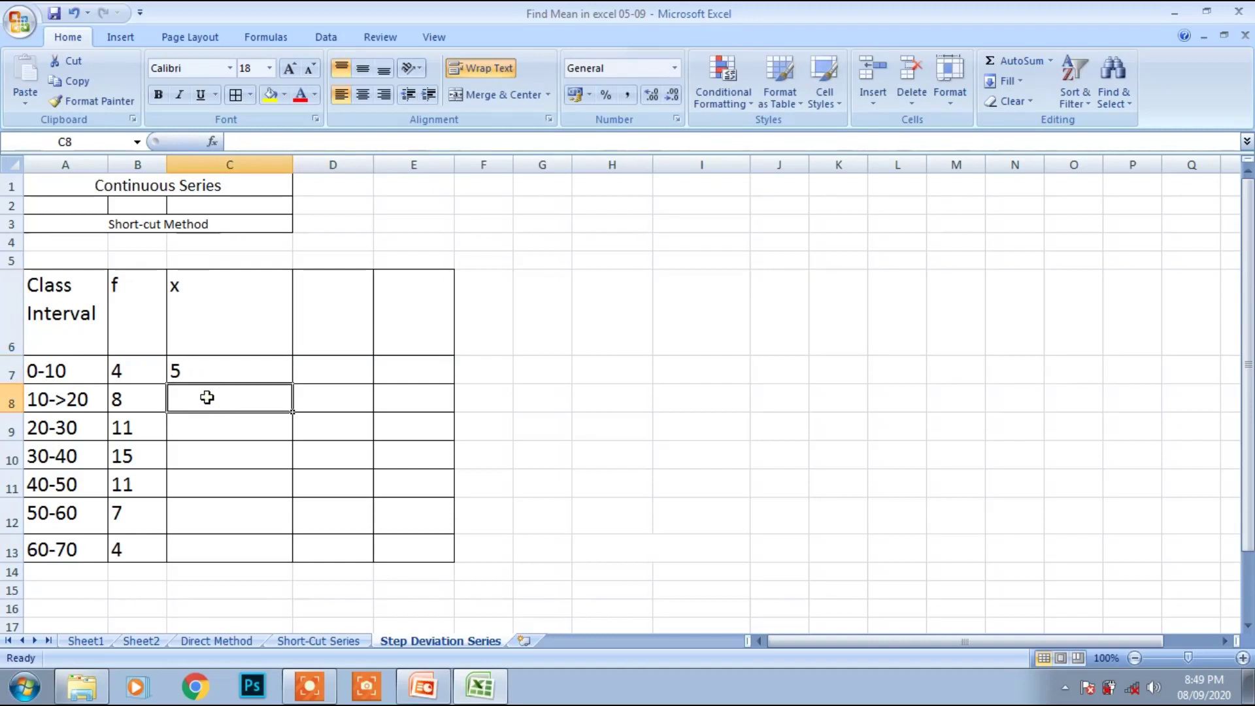
pyautogui.write('15')
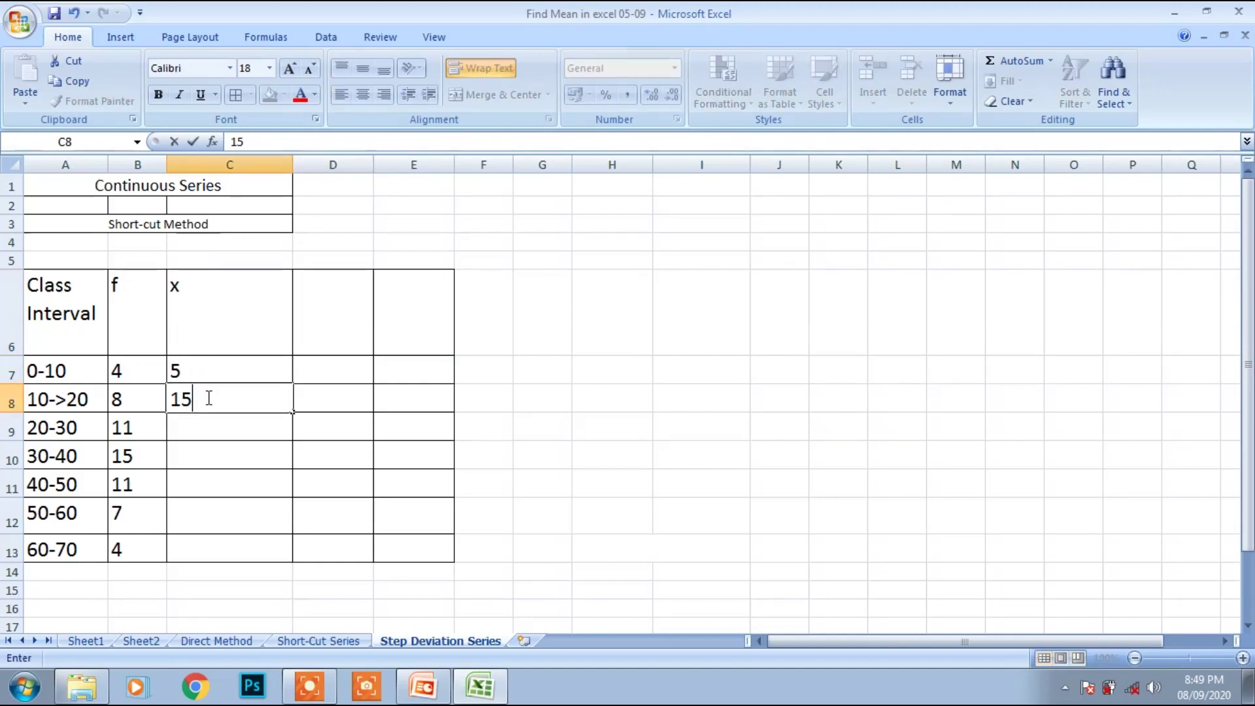
pyautogui.click(206, 427)
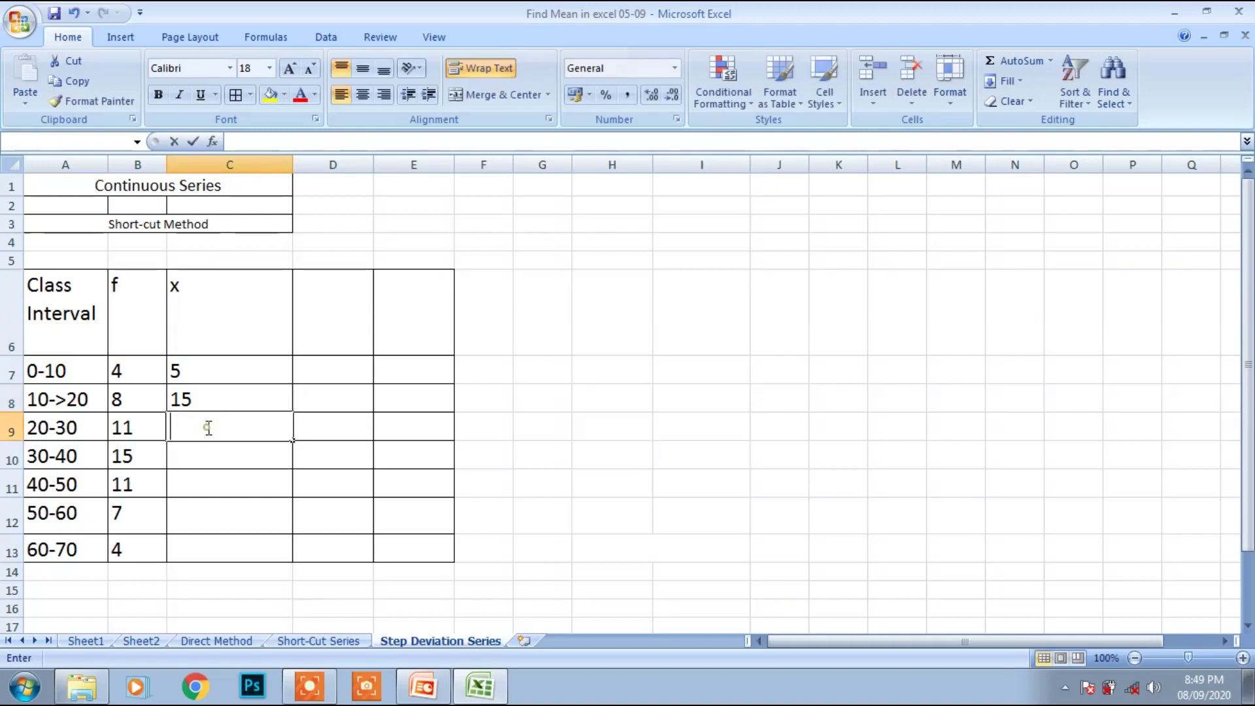
pyautogui.write('25')
pyautogui.press('Return')
pyautogui.write('35')
pyautogui.press('Return')
pyautogui.write('45')
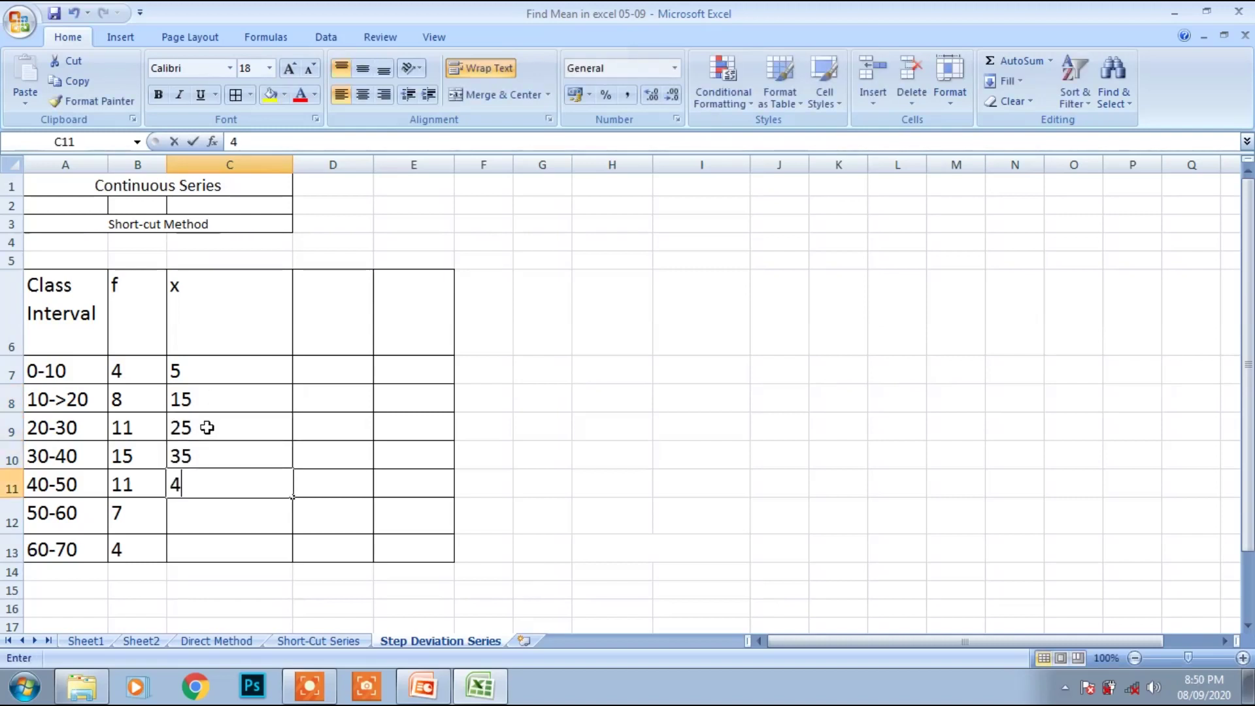
pyautogui.press('Return')
pyautogui.write('55')
pyautogui.press('Return')
pyautogui.write('65')
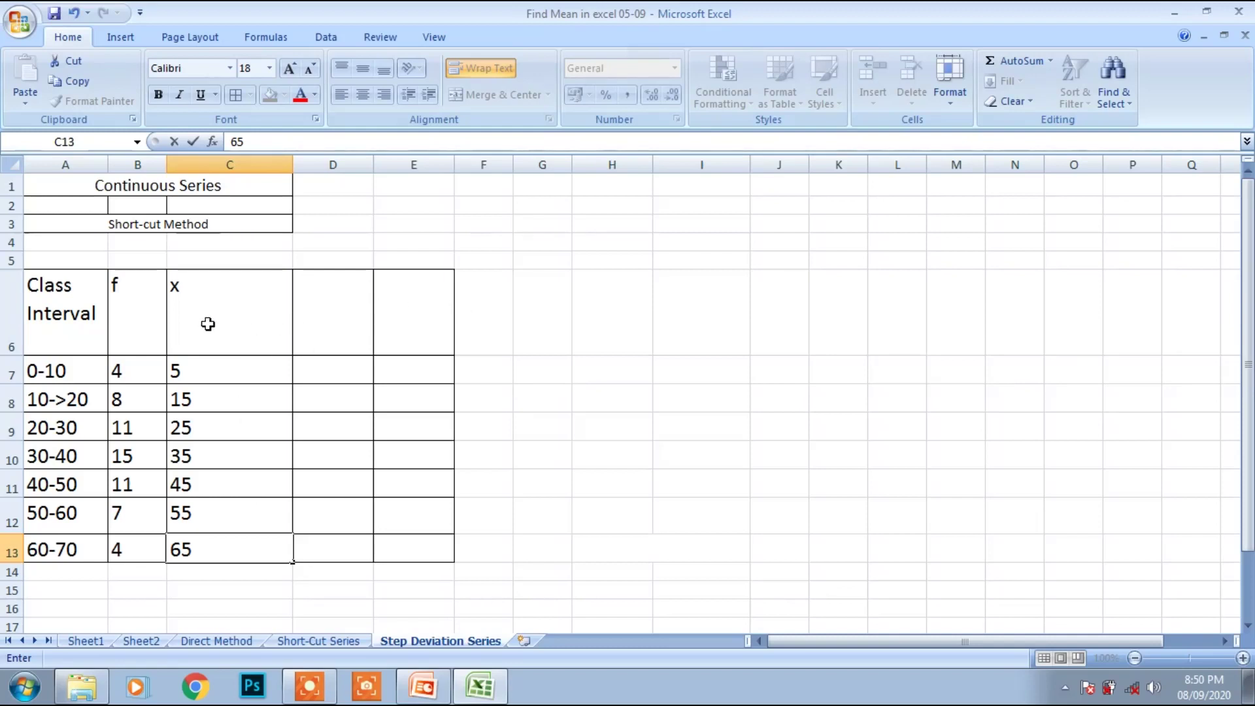
pyautogui.click(535, 227)
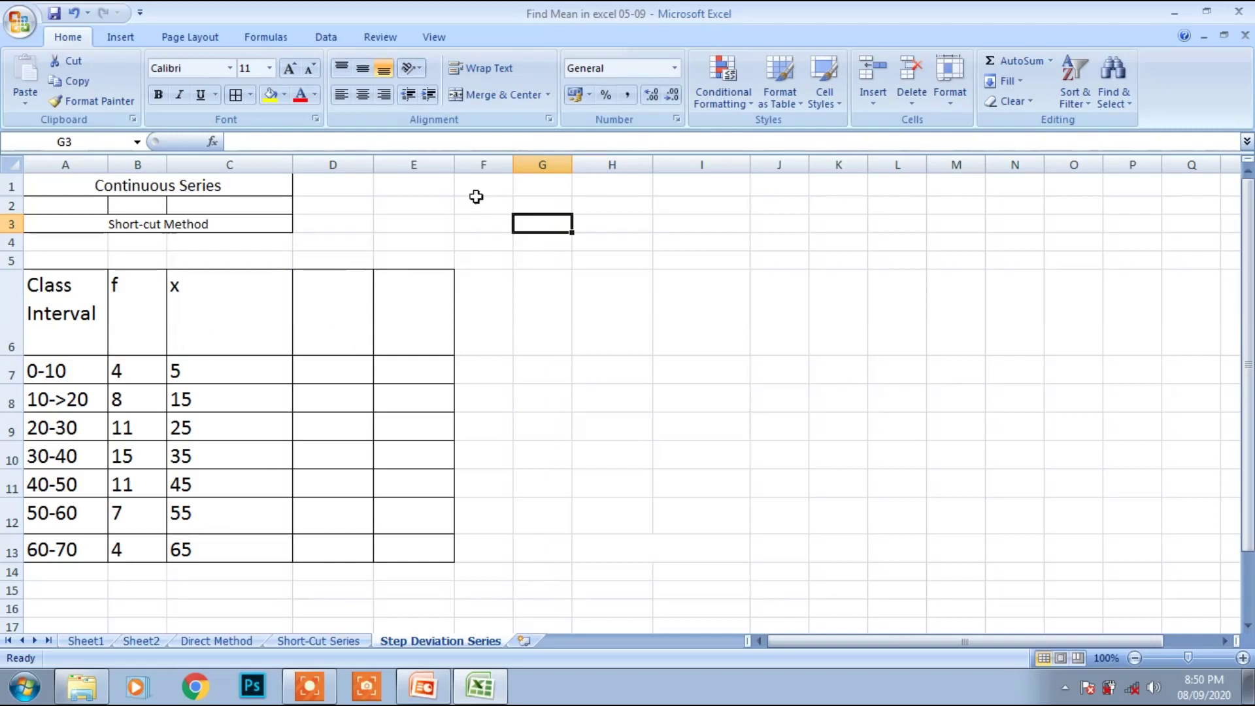
# Enter the column heading "dx (A=35)" in cell D6
pyautogui.click(350, 321)
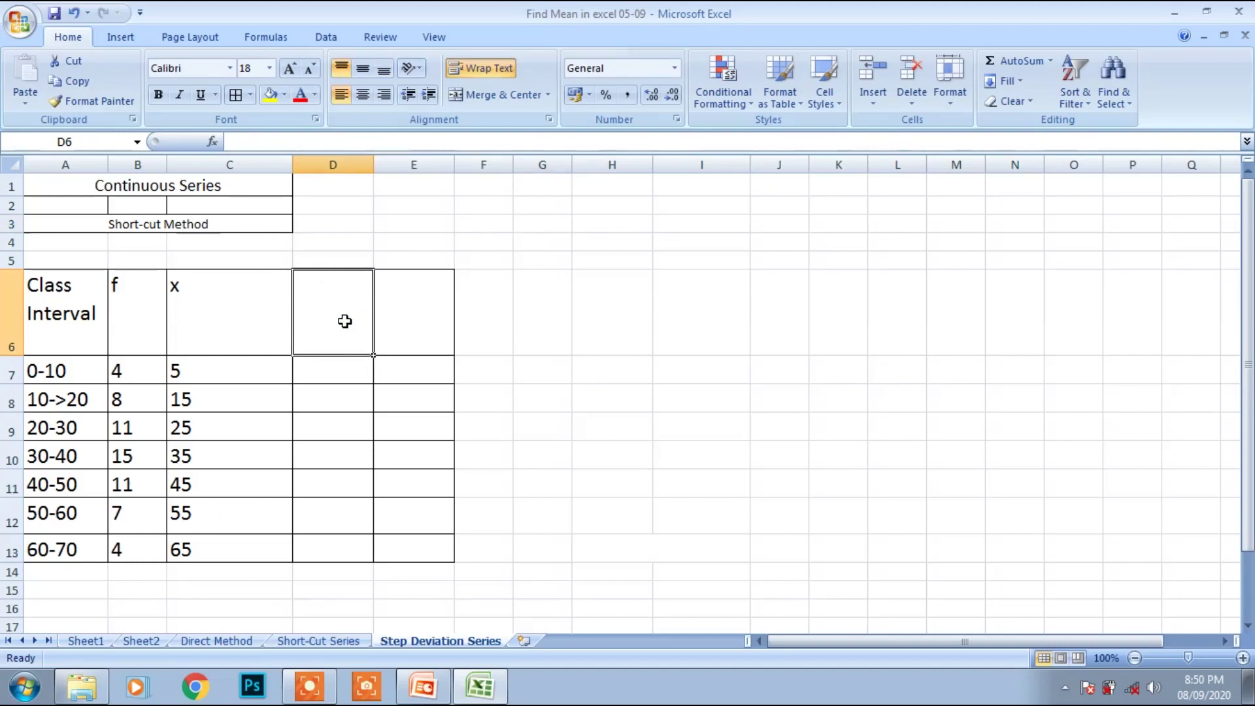
pyautogui.write('dx')
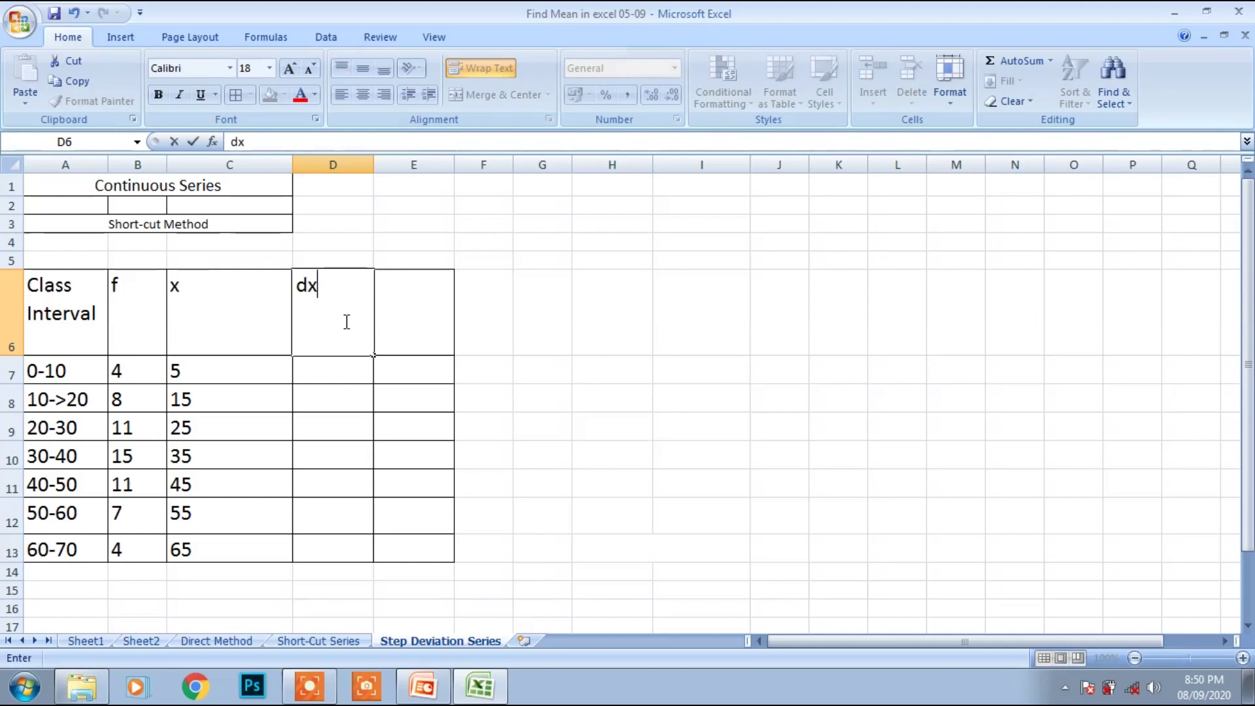
pyautogui.write(' a+')
pyautogui.press('BackSpace')
pyautogui.write('=')
pyautogui.press('BackSpace')
pyautogui.press('BackSpace')
pyautogui.write('(A')
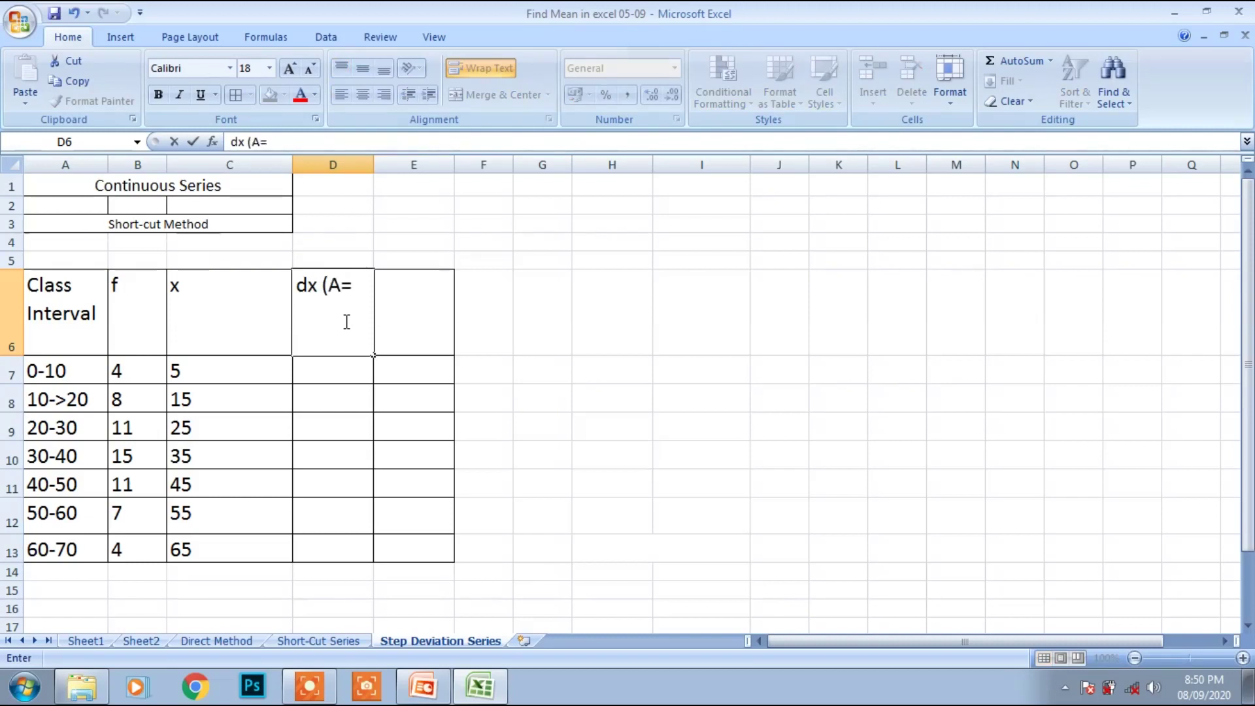
pyautogui.write('=35)')
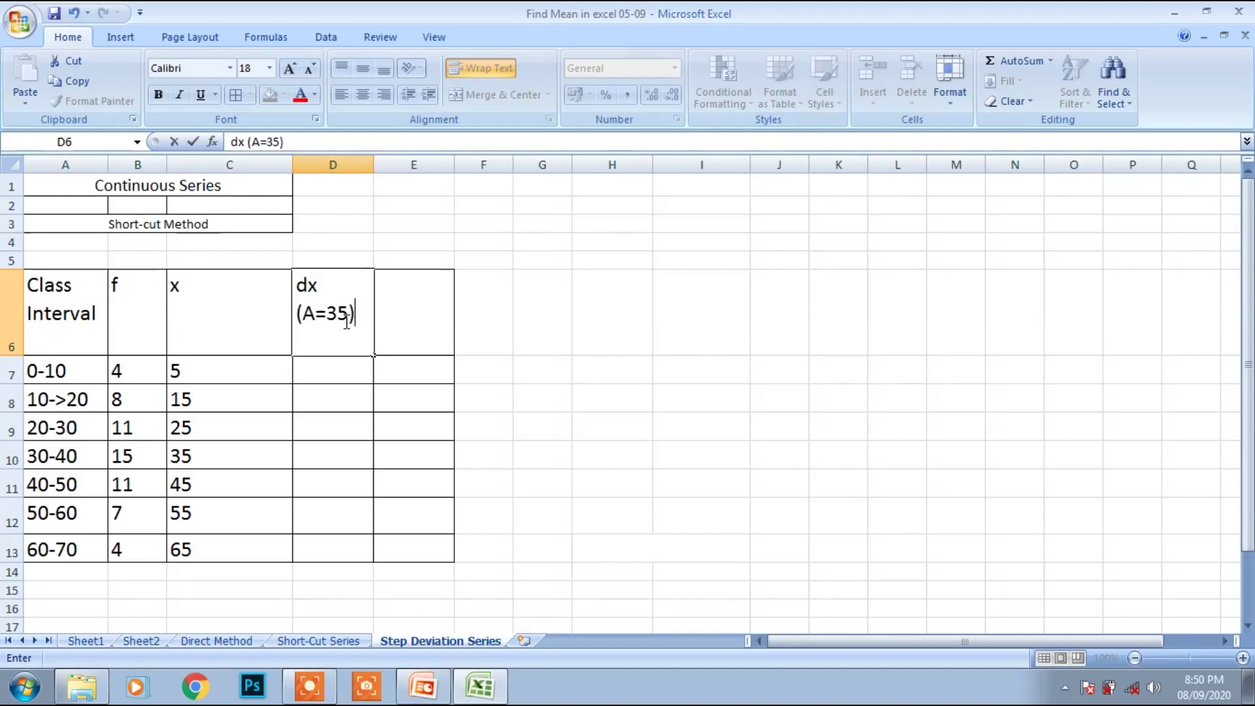
# Record the assumed mean beside the table, with the label A in G3 and the value 35 in H3
pyautogui.click(529, 227)
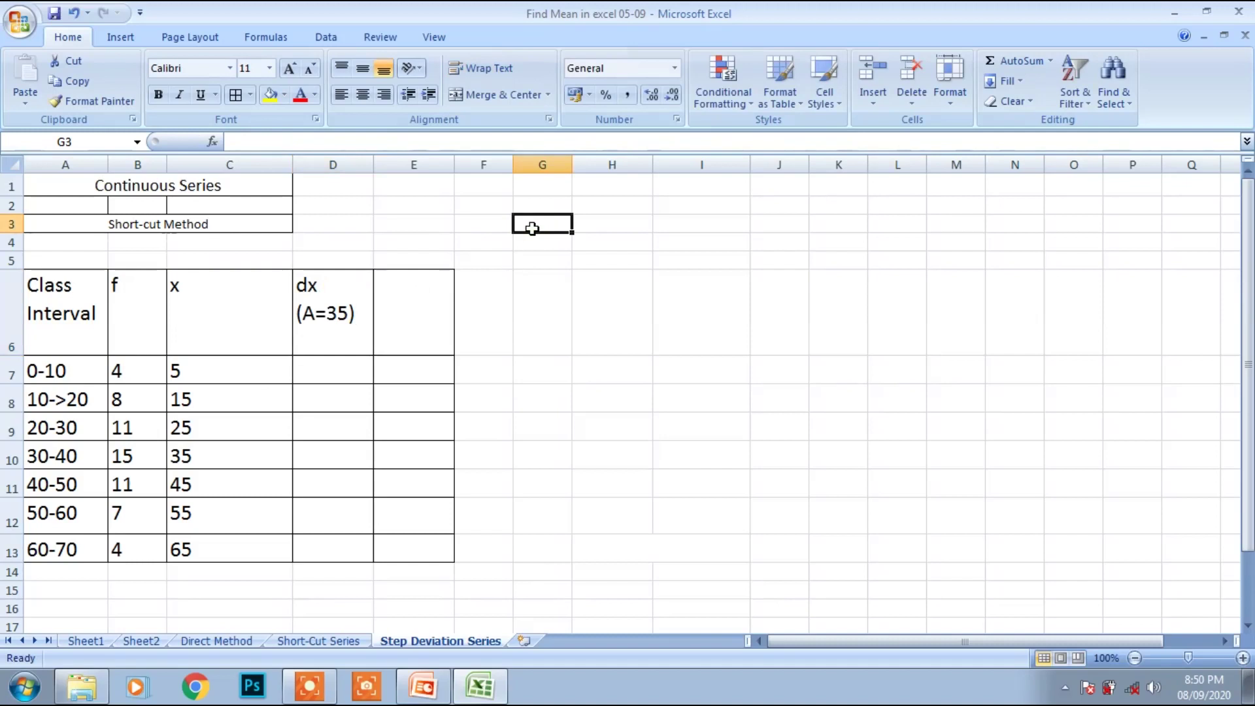
pyautogui.write('A')
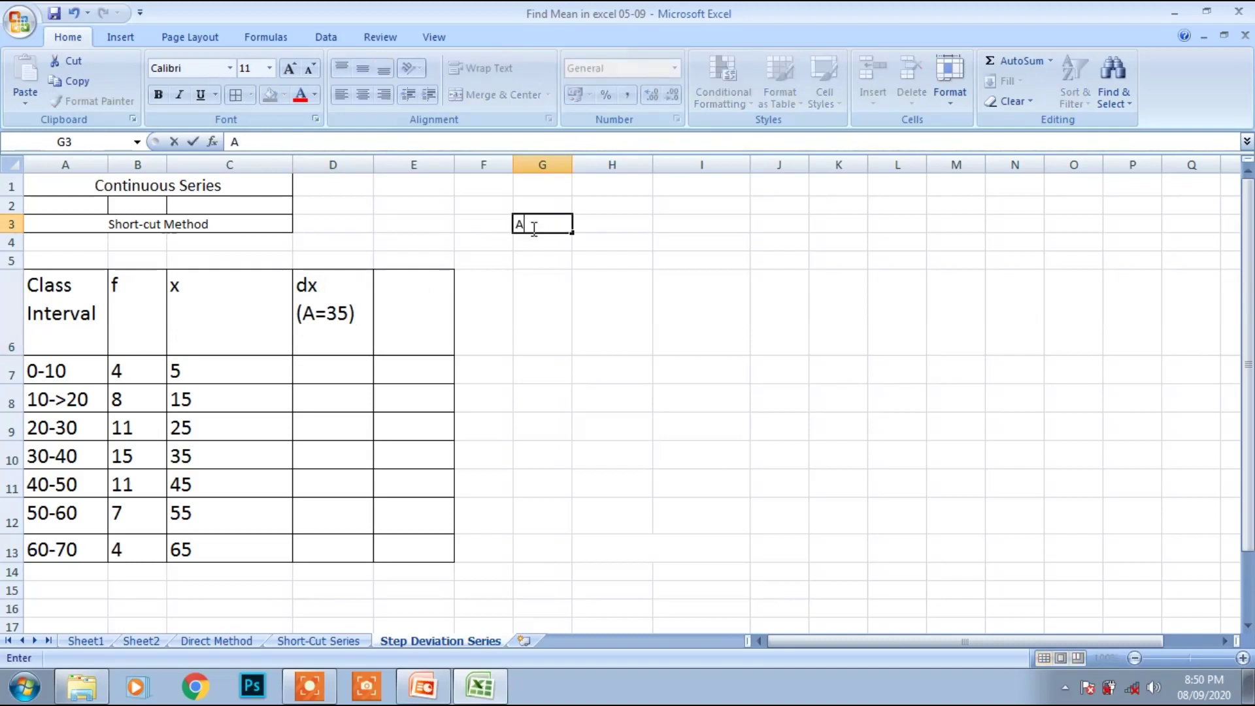
pyautogui.click(597, 227)
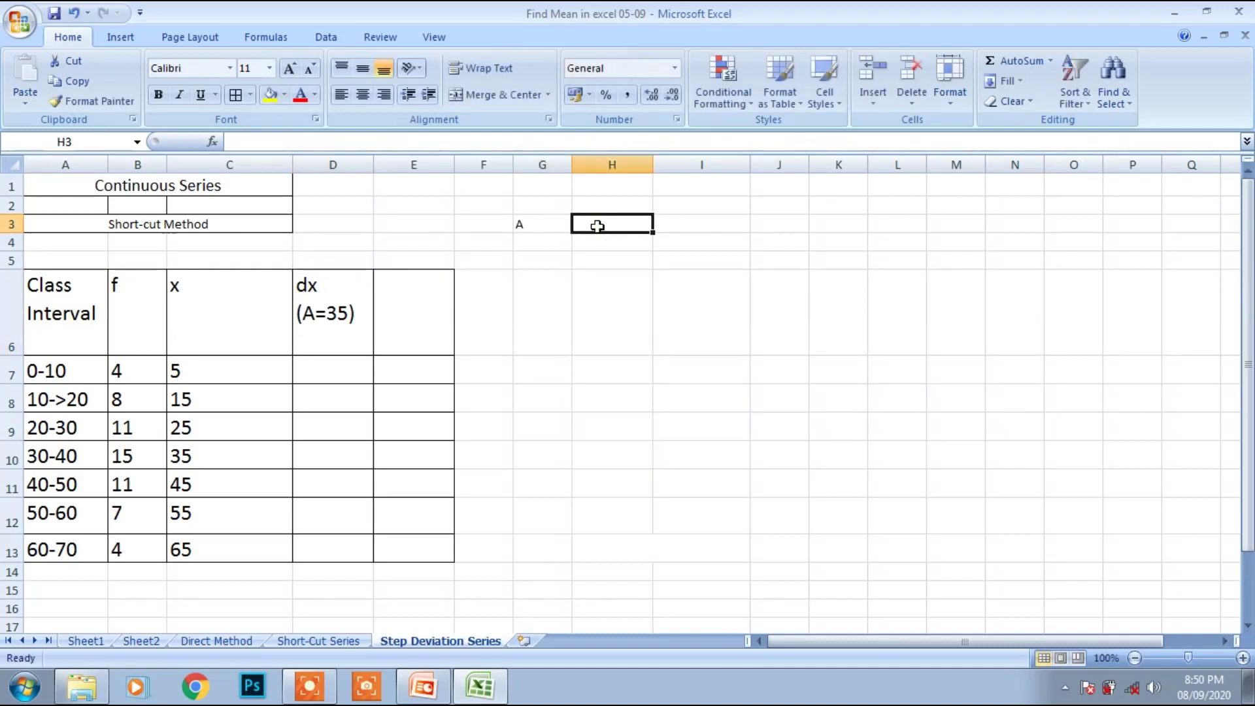
pyautogui.write('35')
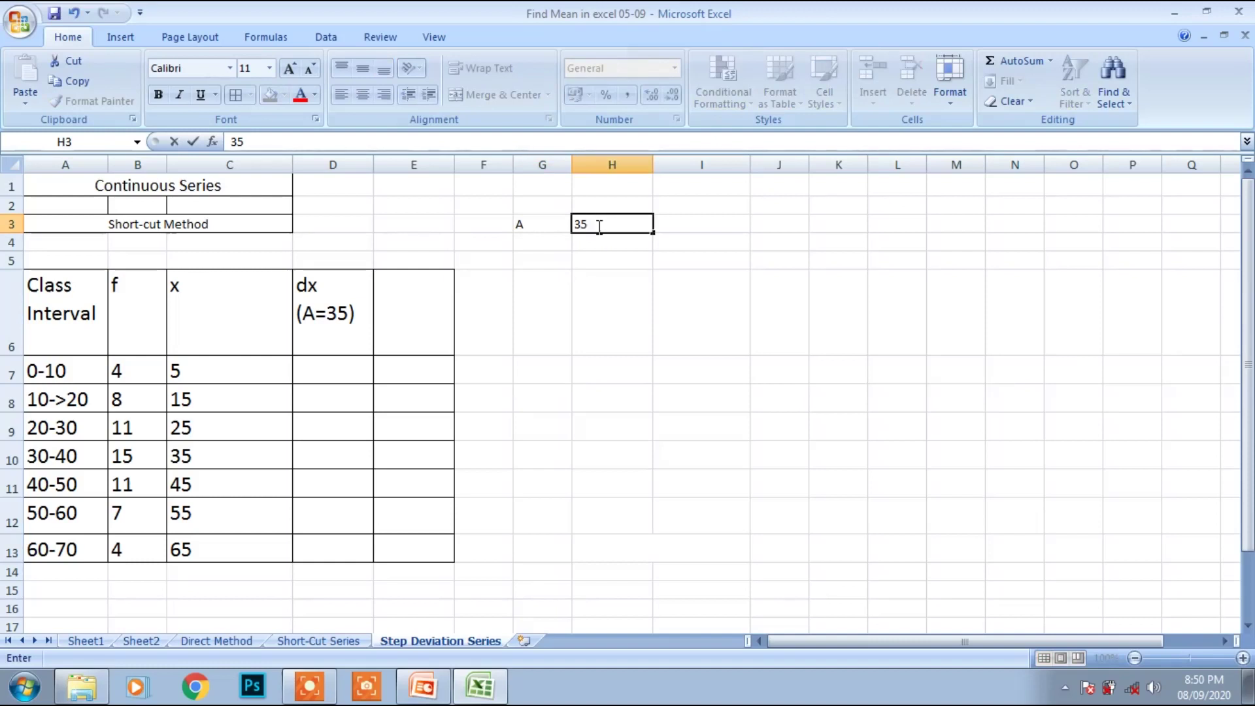
pyautogui.click(597, 281)
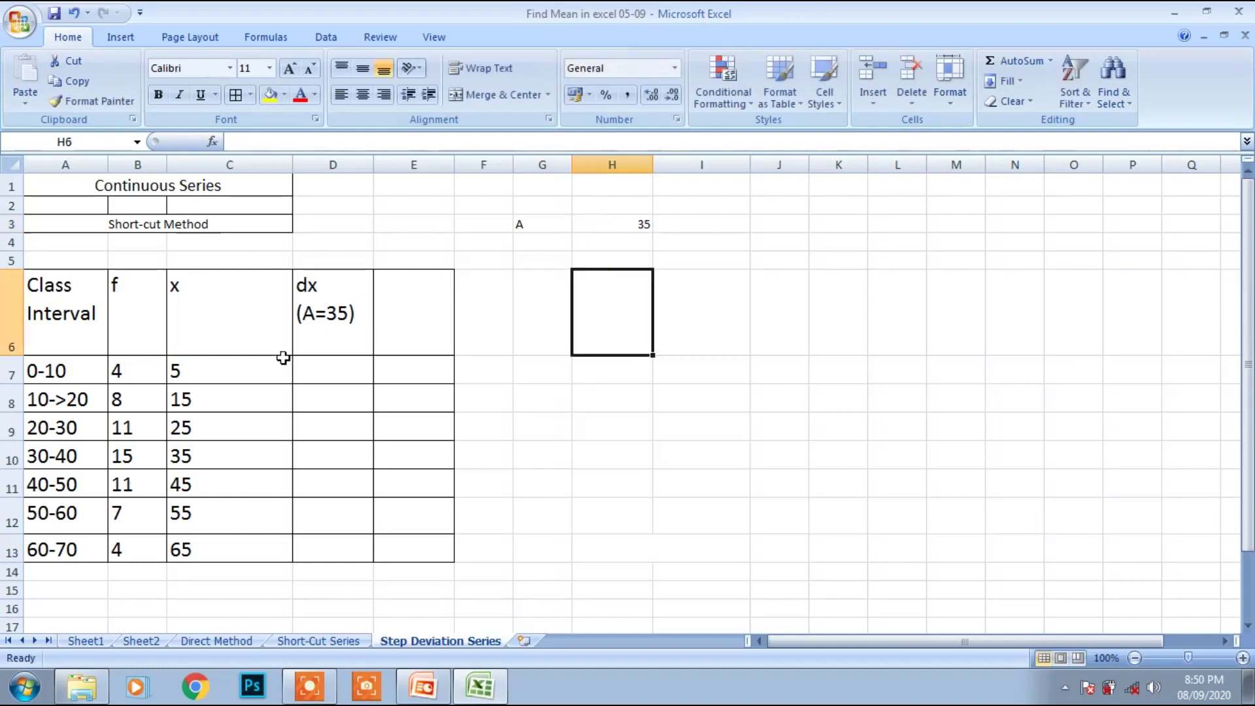
# Enter the deviation formula =(C7-H3) in cell D7 for the 0-10 class
pyautogui.click(310, 364)
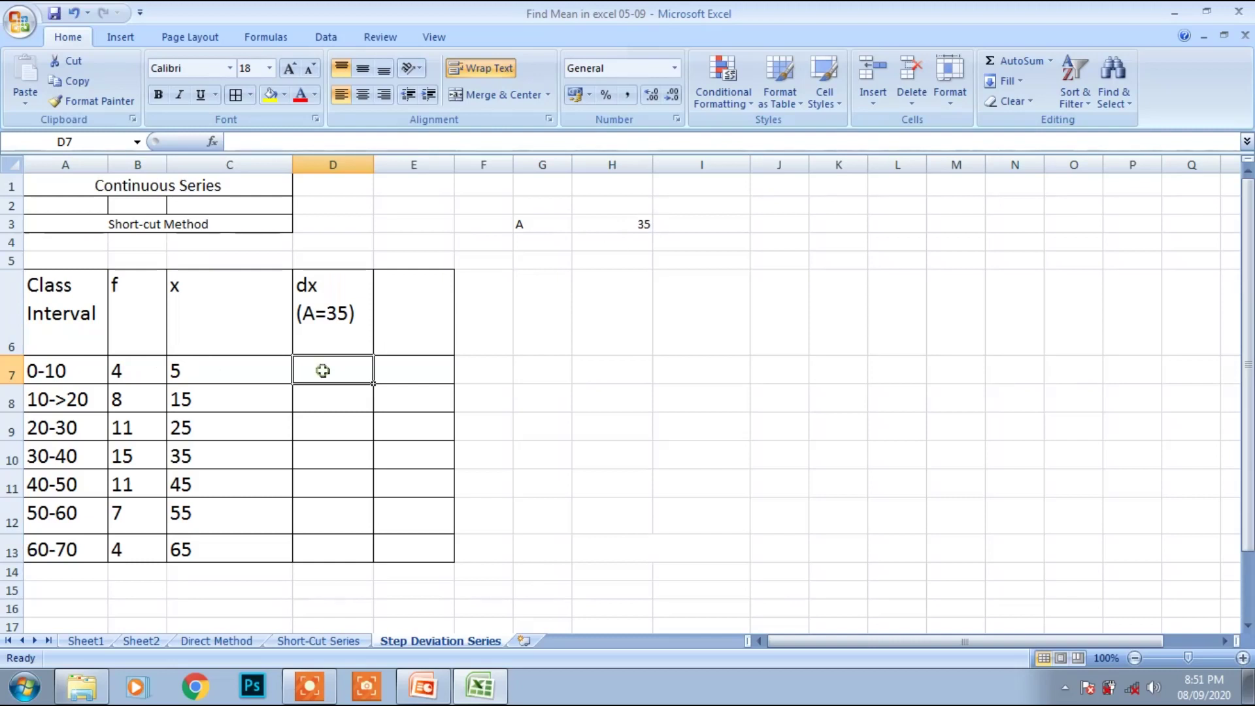
pyautogui.write('=(')
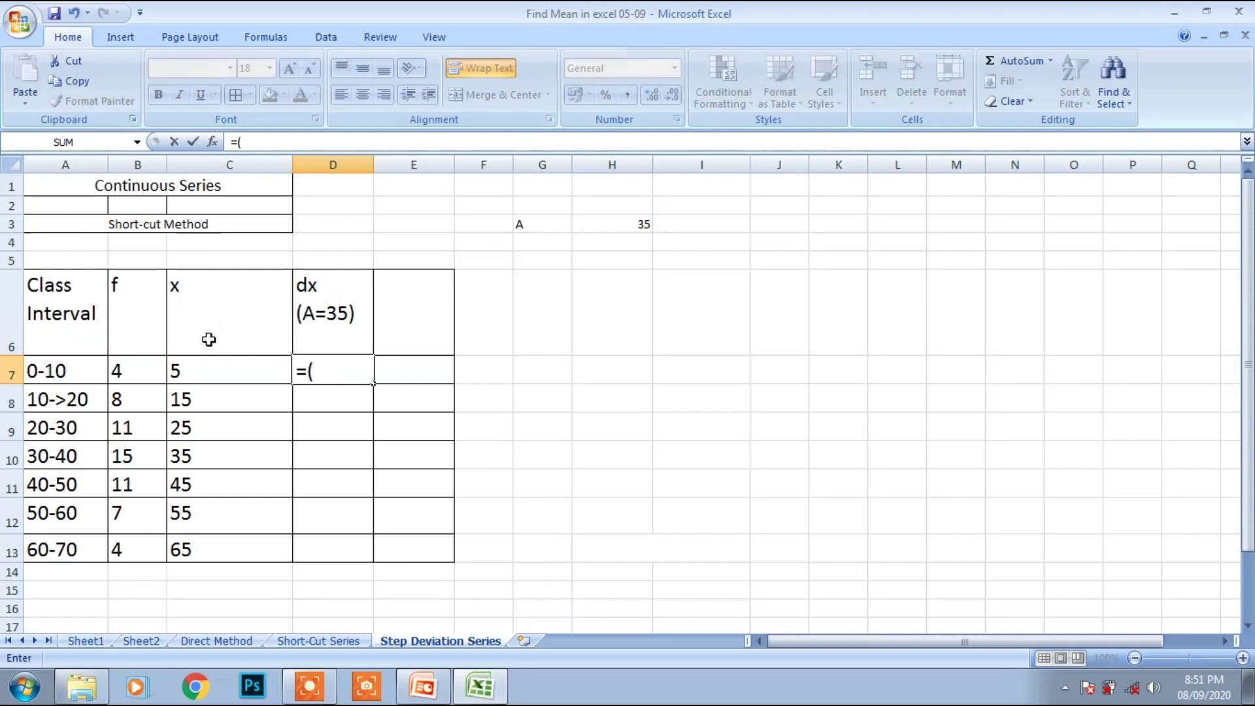
pyautogui.click(206, 372)
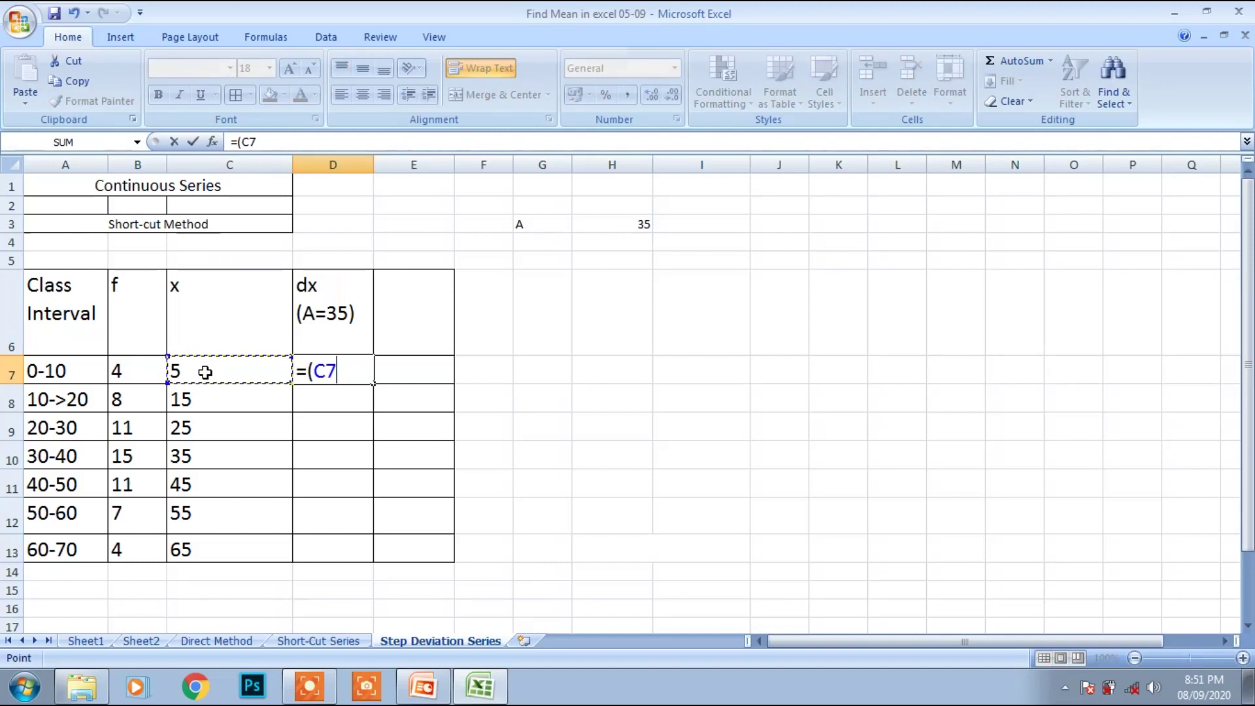
pyautogui.write('-')
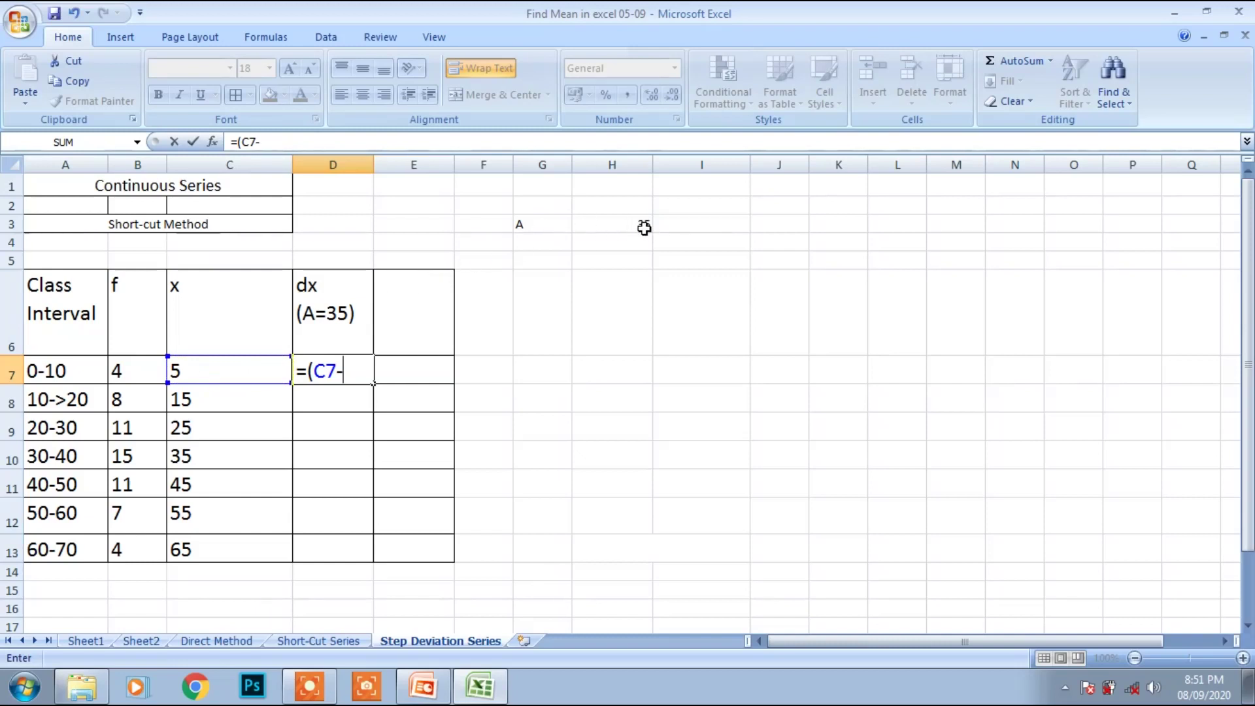
pyautogui.click(611, 224)
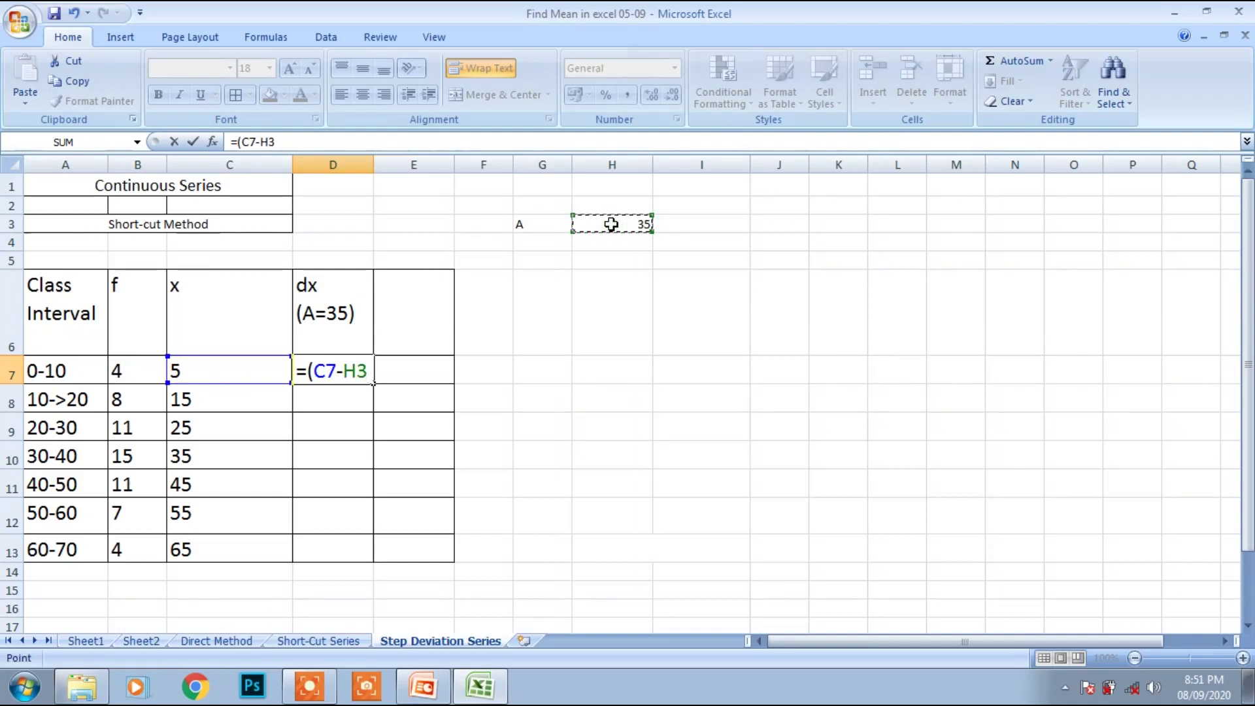
pyautogui.write(')')
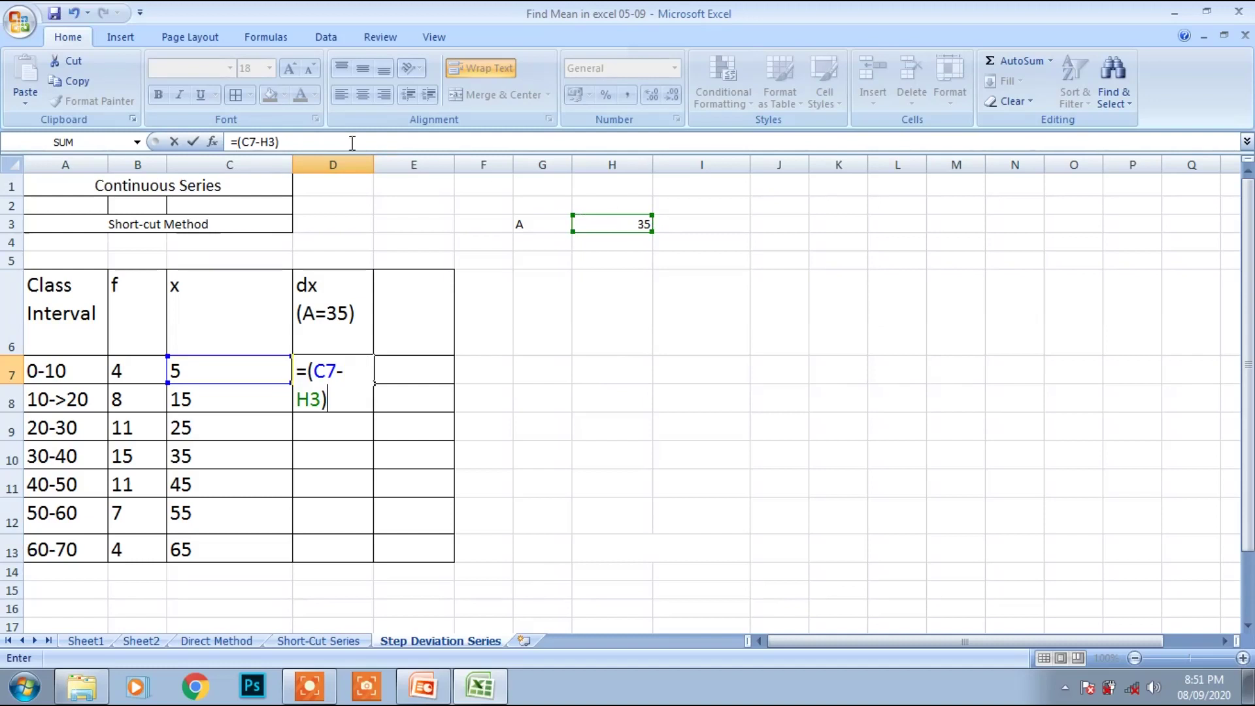
# Widen column D so that the dx heading fits on one line
pyautogui.click(385, 165)
pyautogui.moveTo(374, 164); pyautogui.dragTo(397, 165)
# Replace the content of D7 with the deviation formula =(C7-$H$3), using an absolute reference to the assumed mean
pyautogui.click(342, 362)
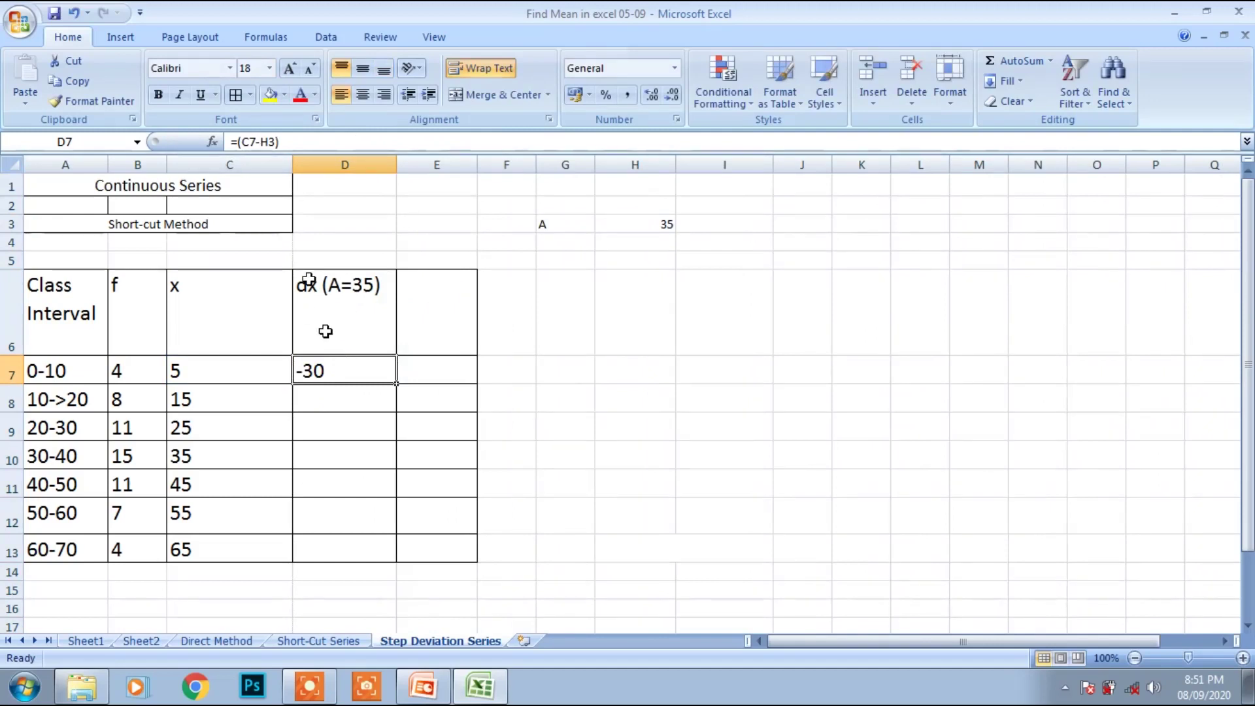
pyautogui.press('BackSpace')
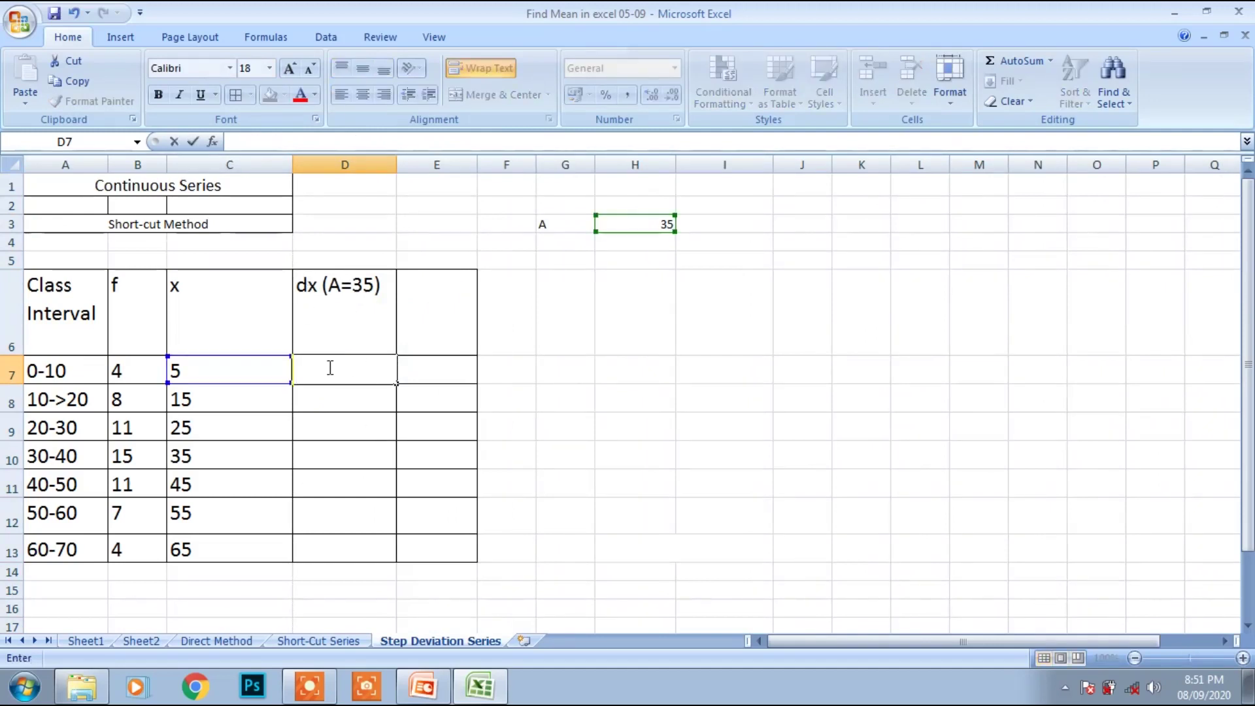
pyautogui.write('=(')
pyautogui.click(255, 365)
pyautogui.write('-')
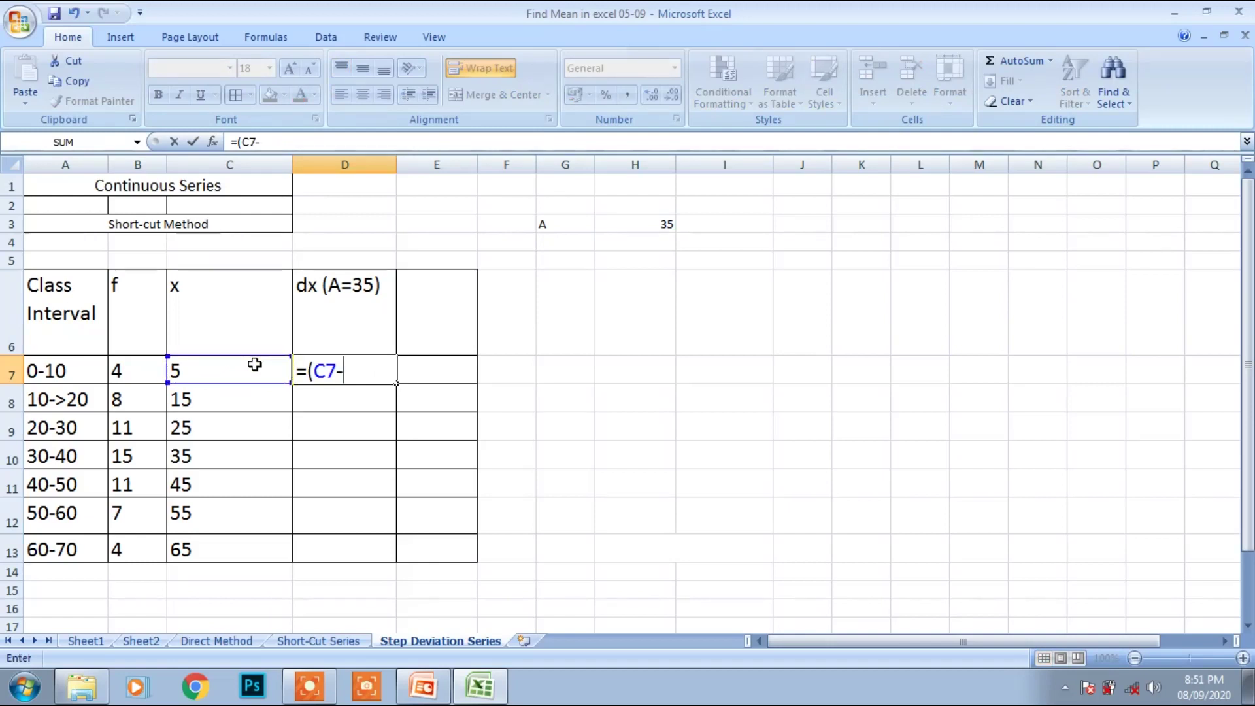
pyautogui.click(658, 222)
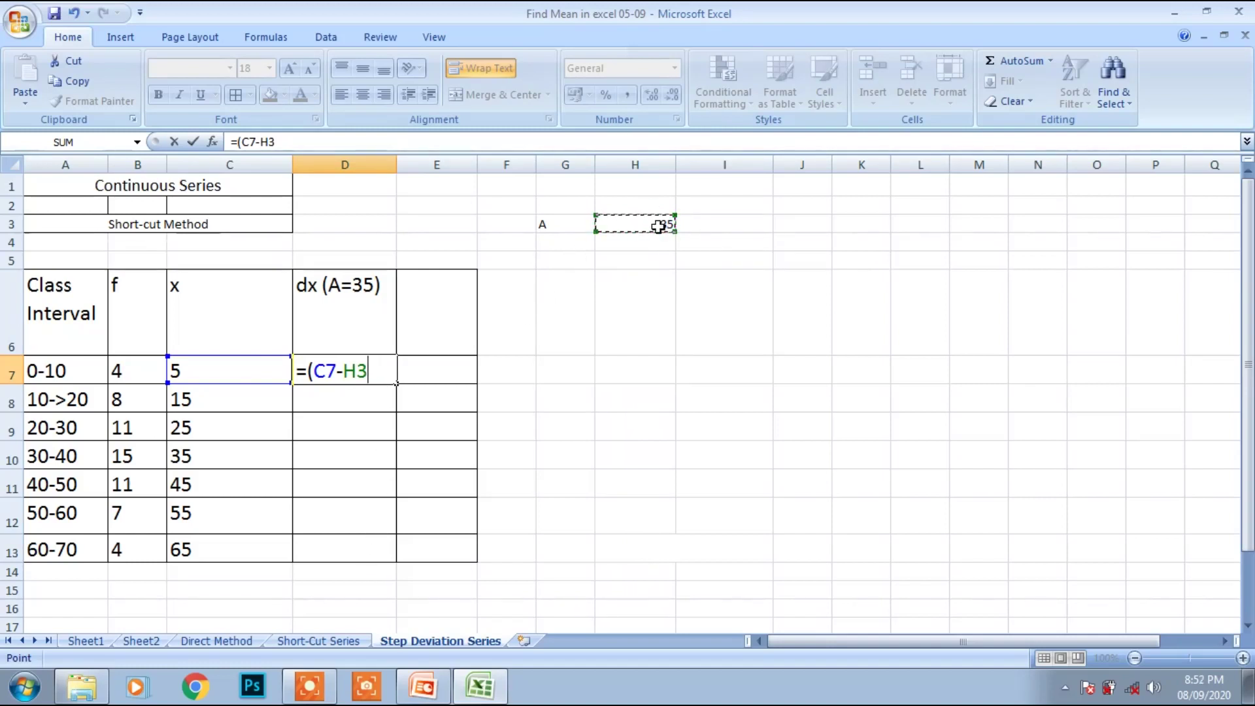
pyautogui.click(345, 371)
pyautogui.write('$')
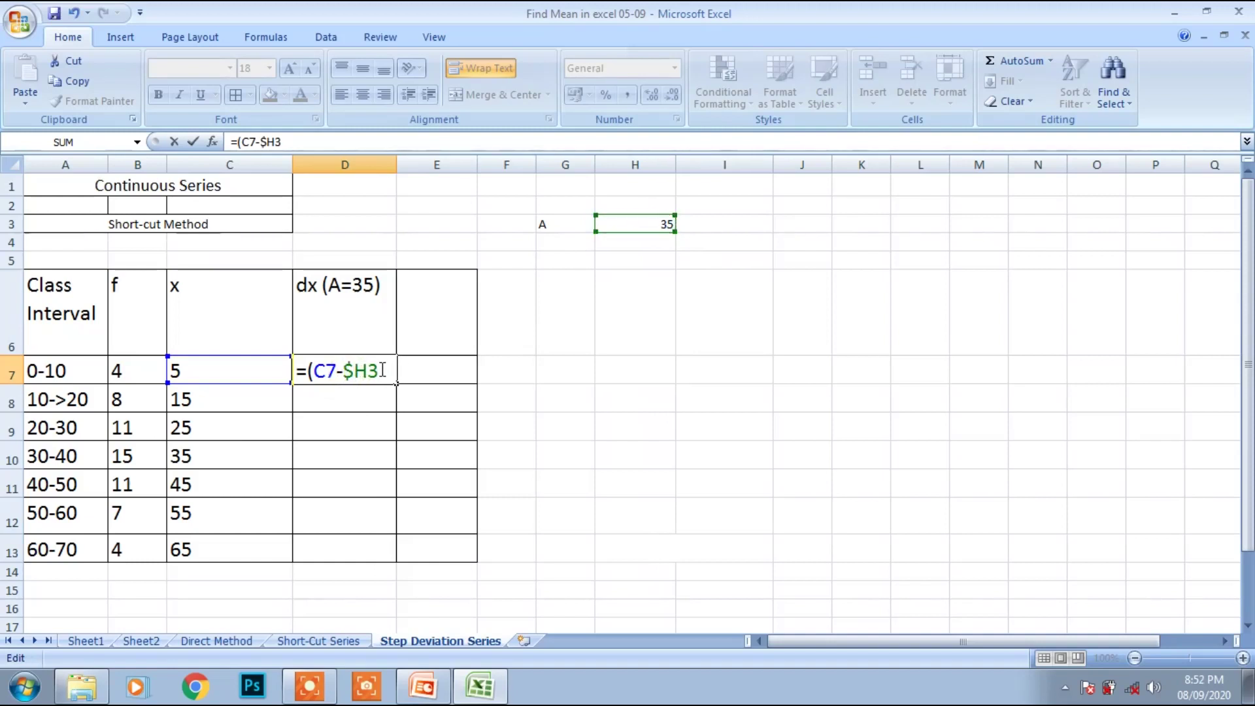
pyautogui.click(369, 371)
pyautogui.write('$3')
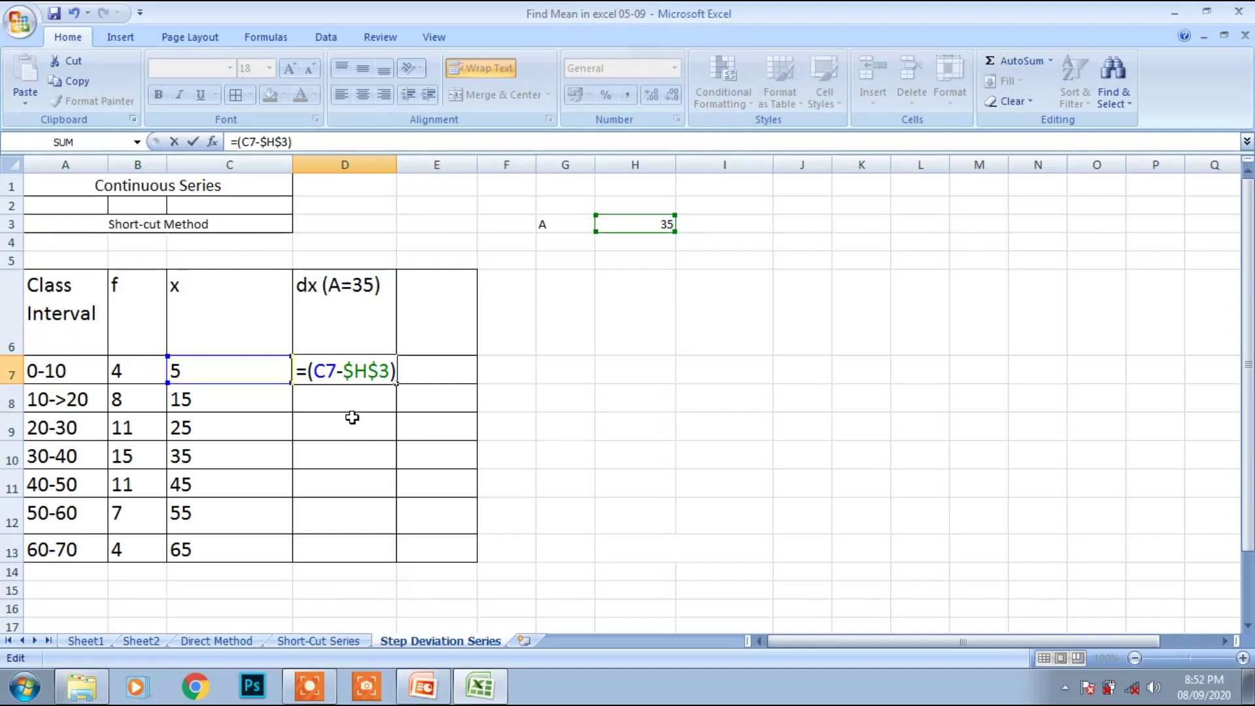
pyautogui.press('Return')
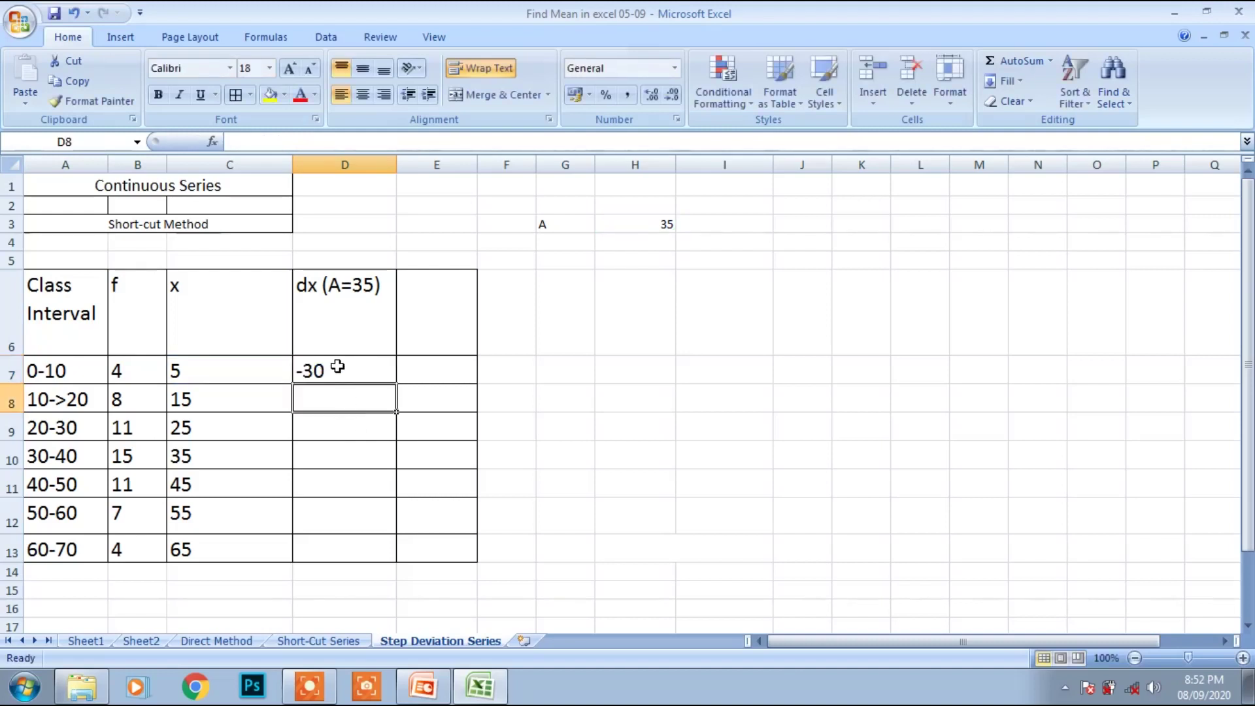
# Fill the deviation formula from D7 down to D13 for the remaining classes
pyautogui.click(337, 367)
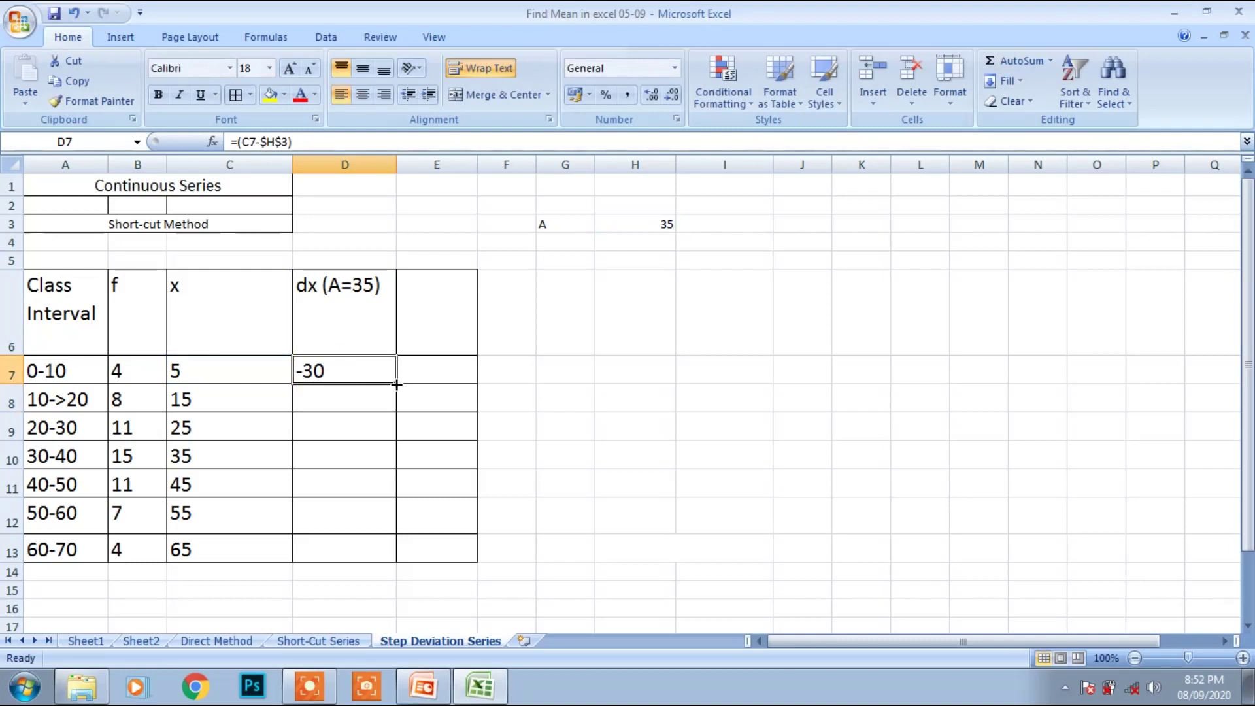
pyautogui.moveTo(394, 384); pyautogui.dragTo(398, 560)
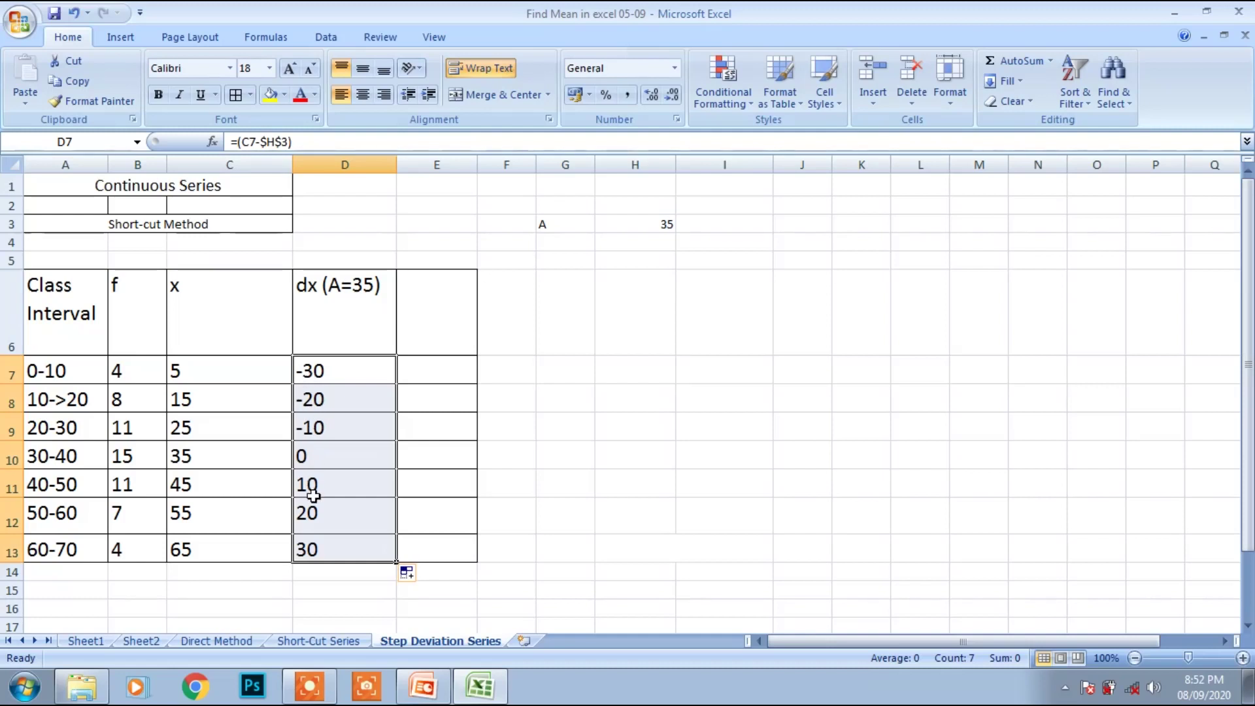
pyautogui.click(332, 371)
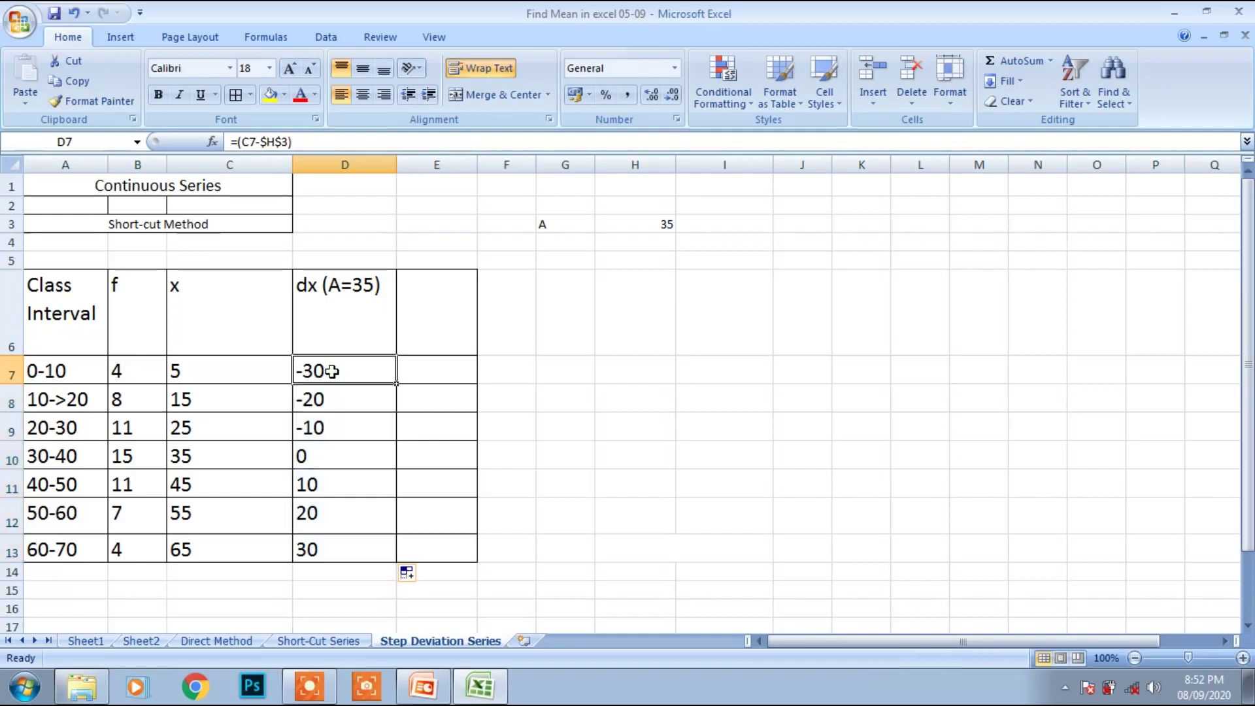
# Enter the deviation formula =(C7-H3) in cell E7, using a relative reference to the assumed mean
pyautogui.click(410, 363)
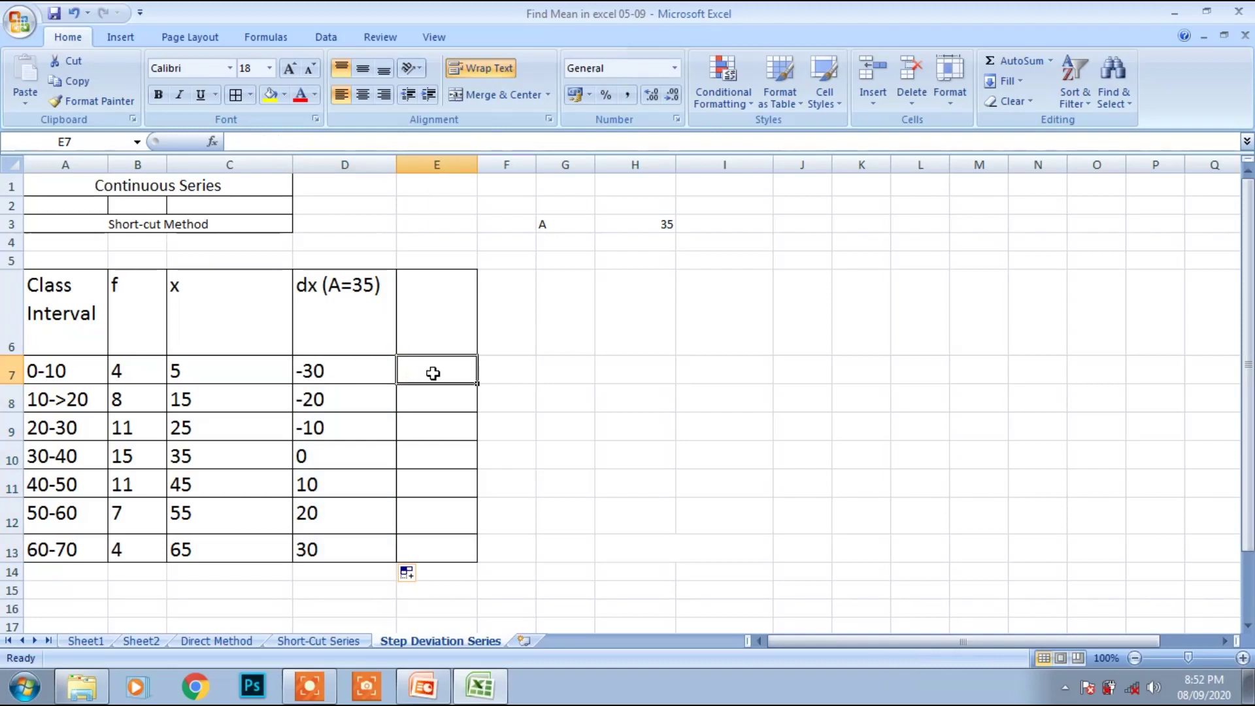
pyautogui.write('=')
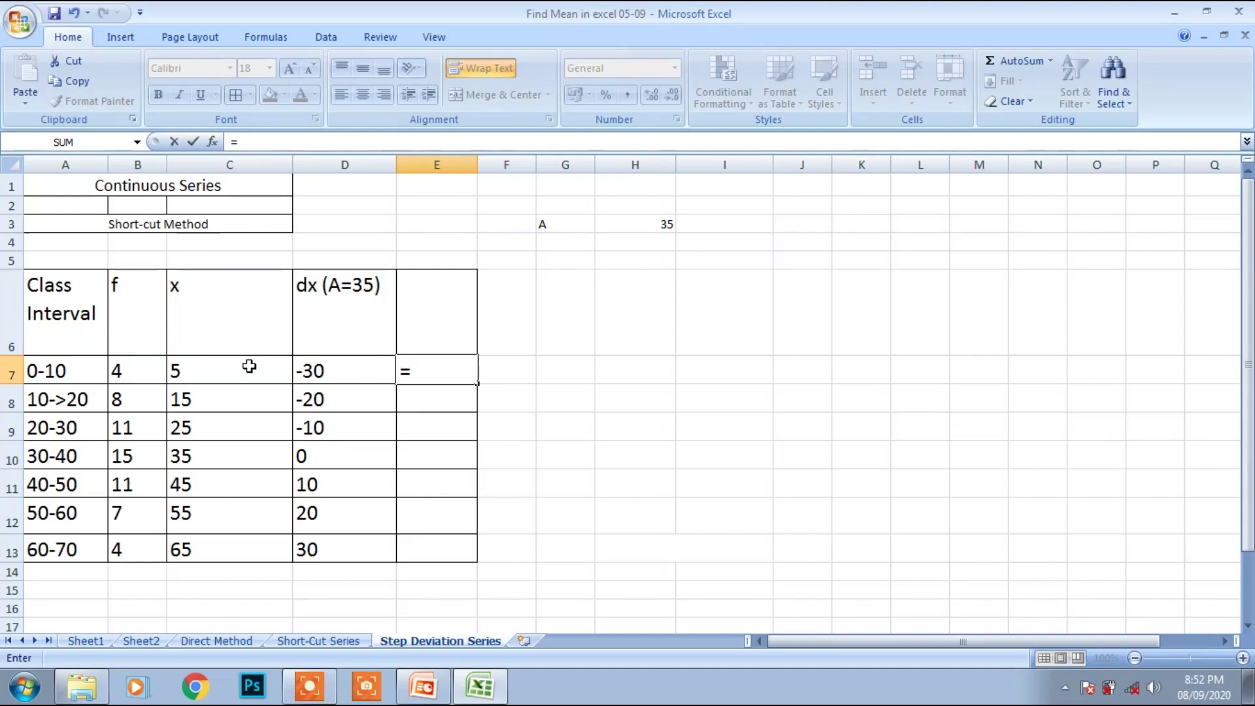
pyautogui.write('(')
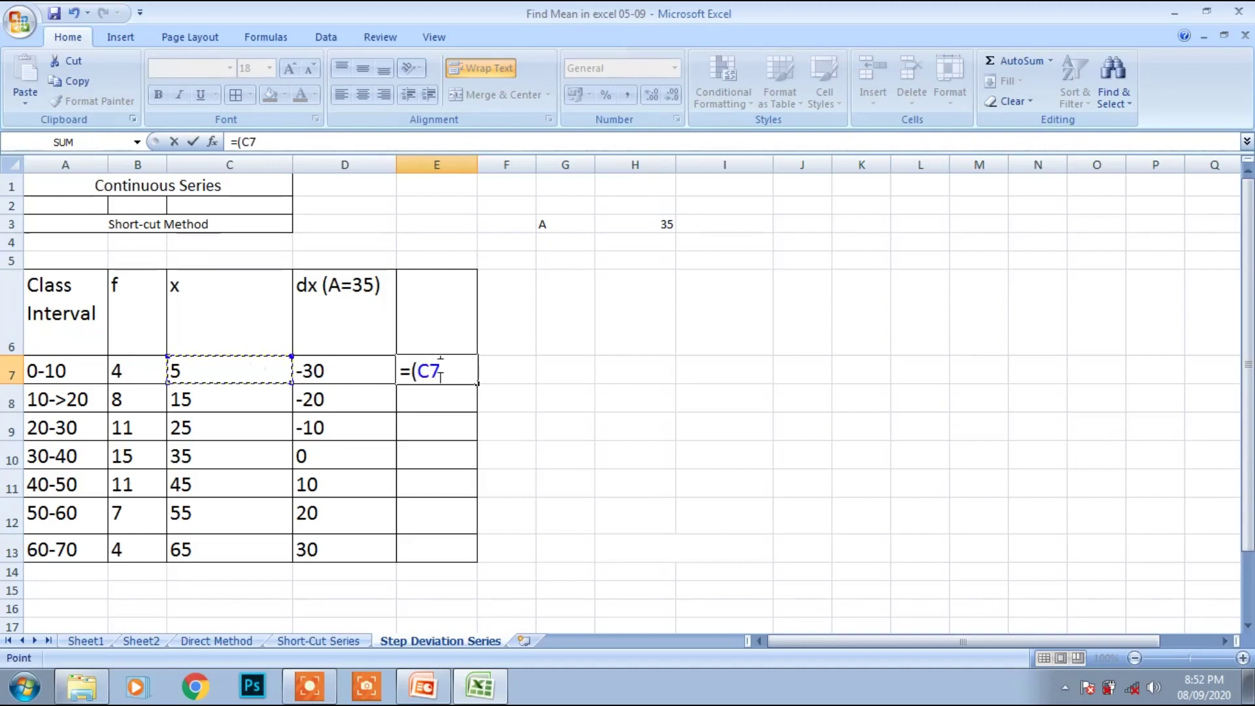
pyautogui.write('-')
pyautogui.click(661, 227)
pyautogui.write(')')
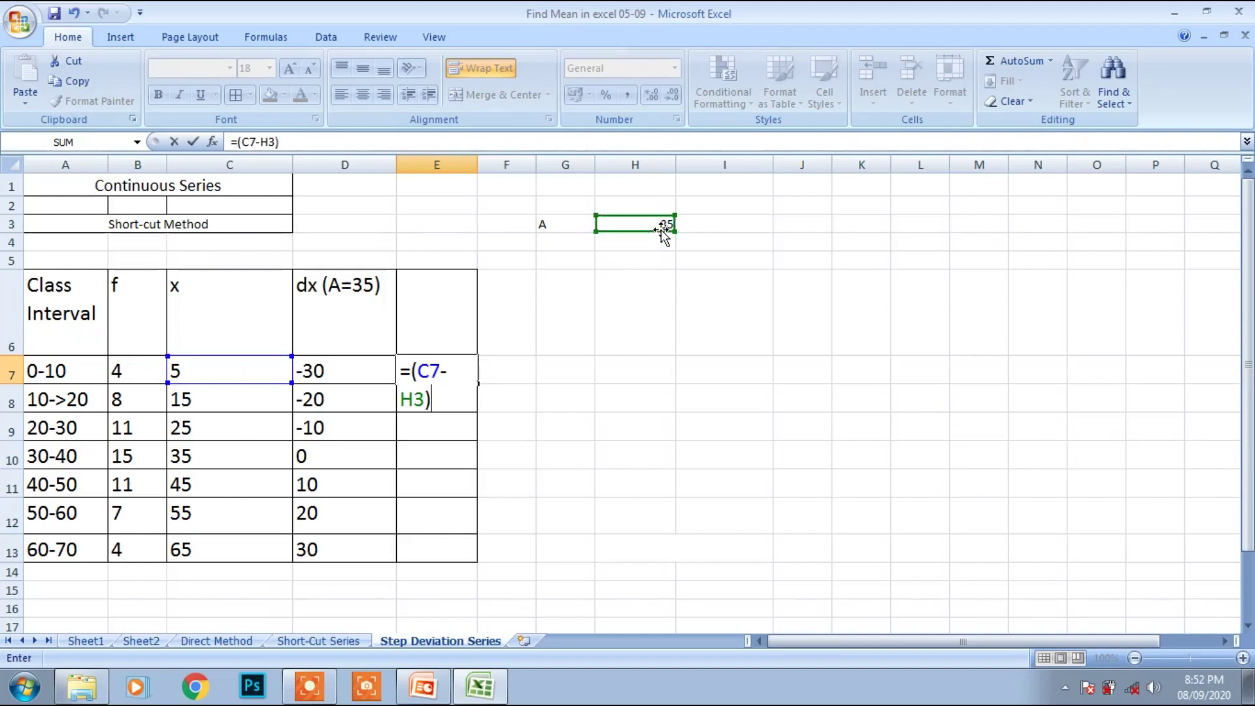
pyautogui.press('Return')
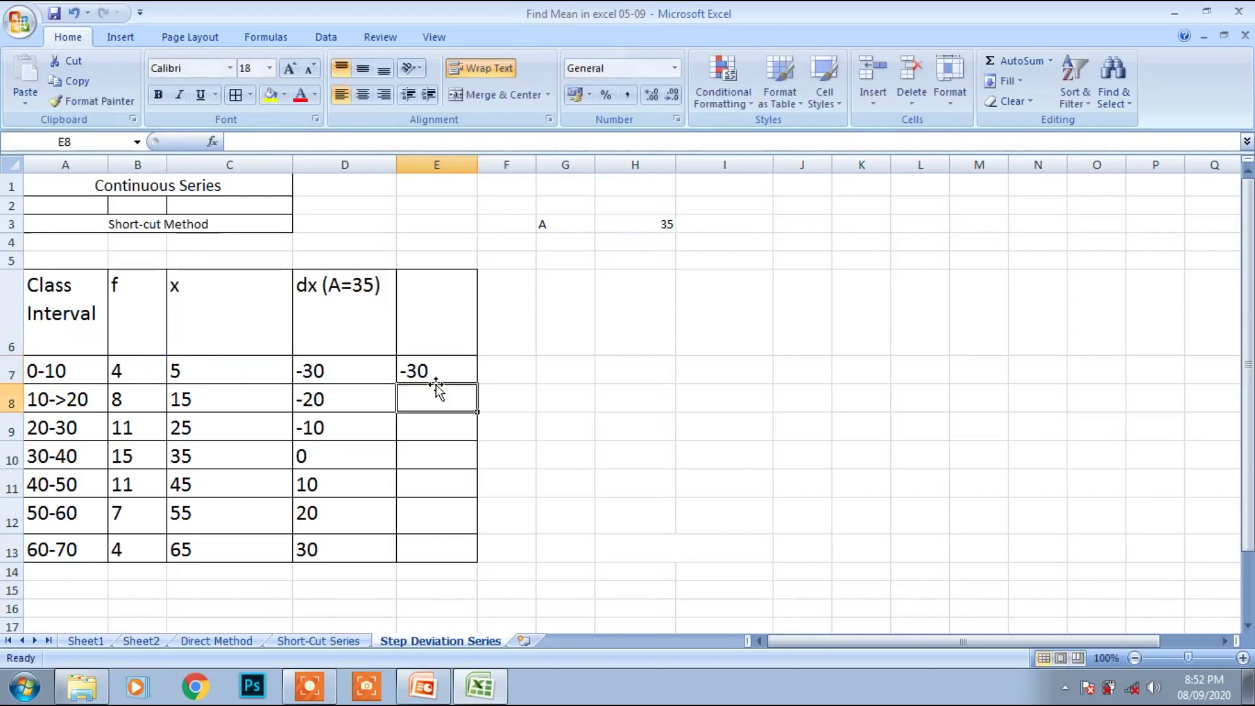
# Fill the relative-reference formula from E7 down to E13 to compare it with the dx column
pyautogui.click(455, 371)
pyautogui.moveTo(476, 383); pyautogui.dragTo(478, 554)
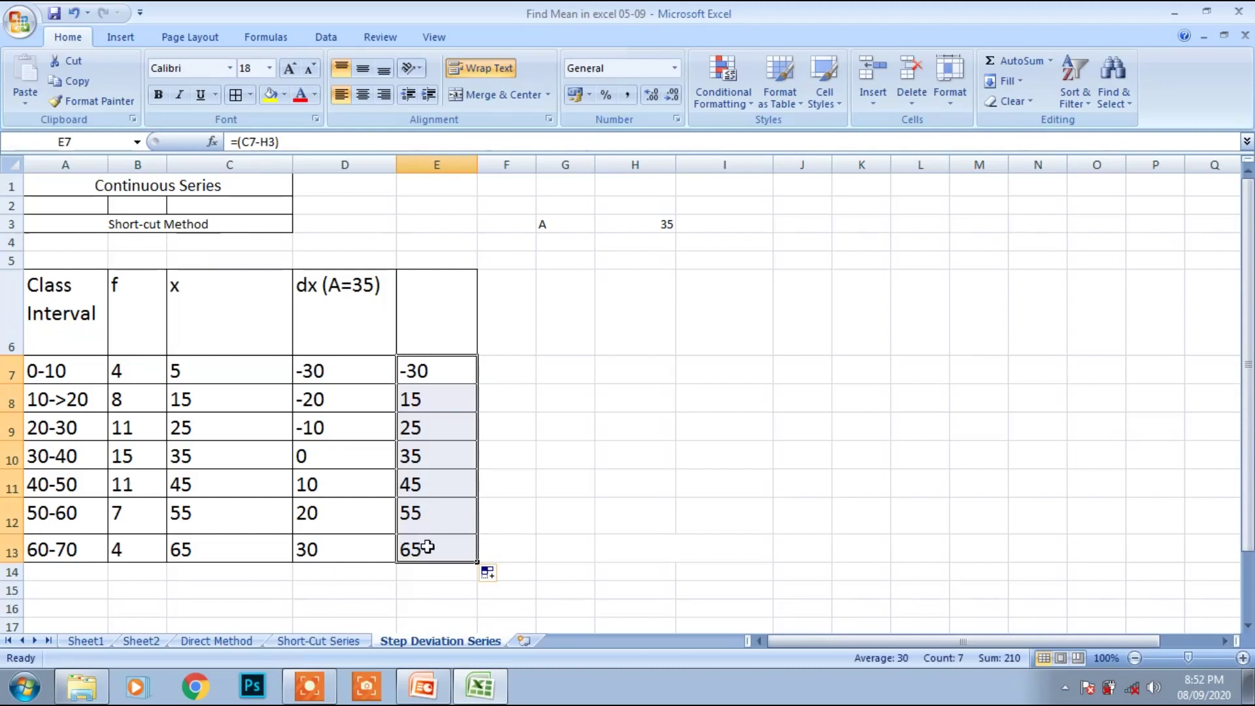
pyautogui.moveTo(415, 368); pyautogui.dragTo(429, 442)
pyautogui.click(424, 400)
pyautogui.moveTo(424, 400); pyautogui.dragTo(423, 554)
# Clear the trial deviation formulas from E7 to E13
pyautogui.moveTo(450, 360); pyautogui.dragTo(444, 553)
pyautogui.press('BackSpace')
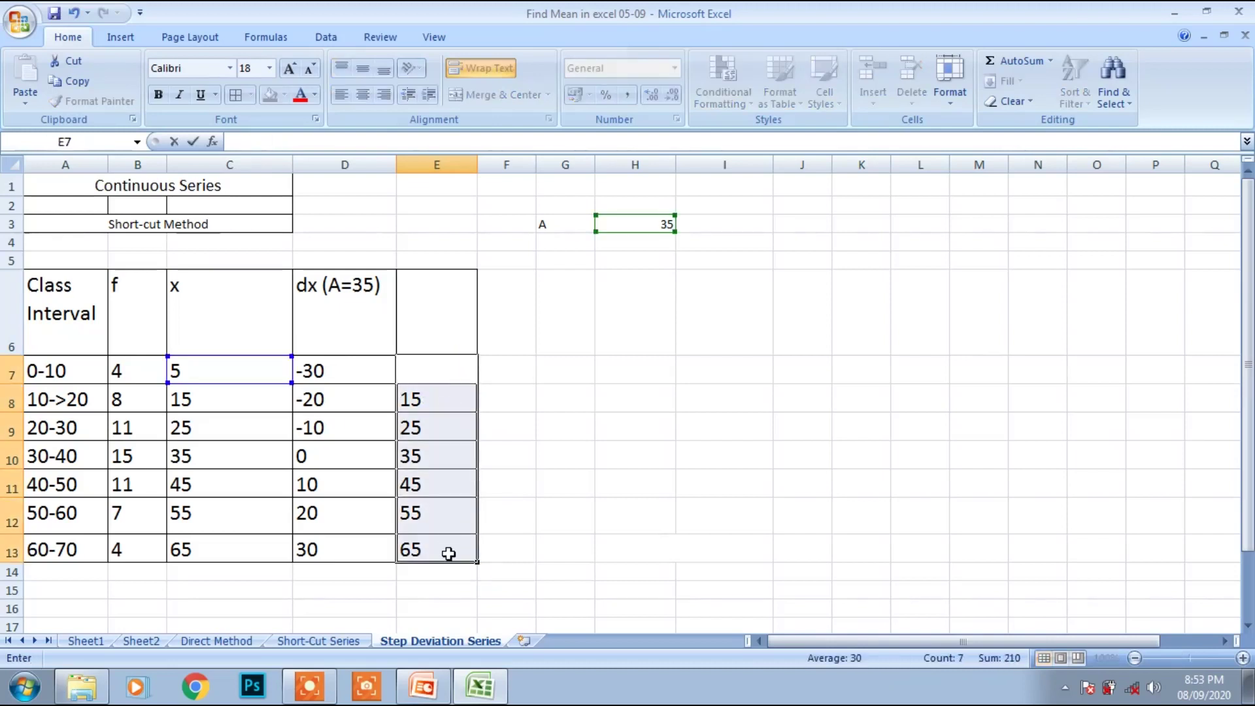
pyautogui.moveTo(437, 407); pyautogui.dragTo(439, 549)
pyautogui.press('Delete')
# Inspect the absolute reference to the assumed mean in the deviation formula of cell D7
pyautogui.click(336, 362)
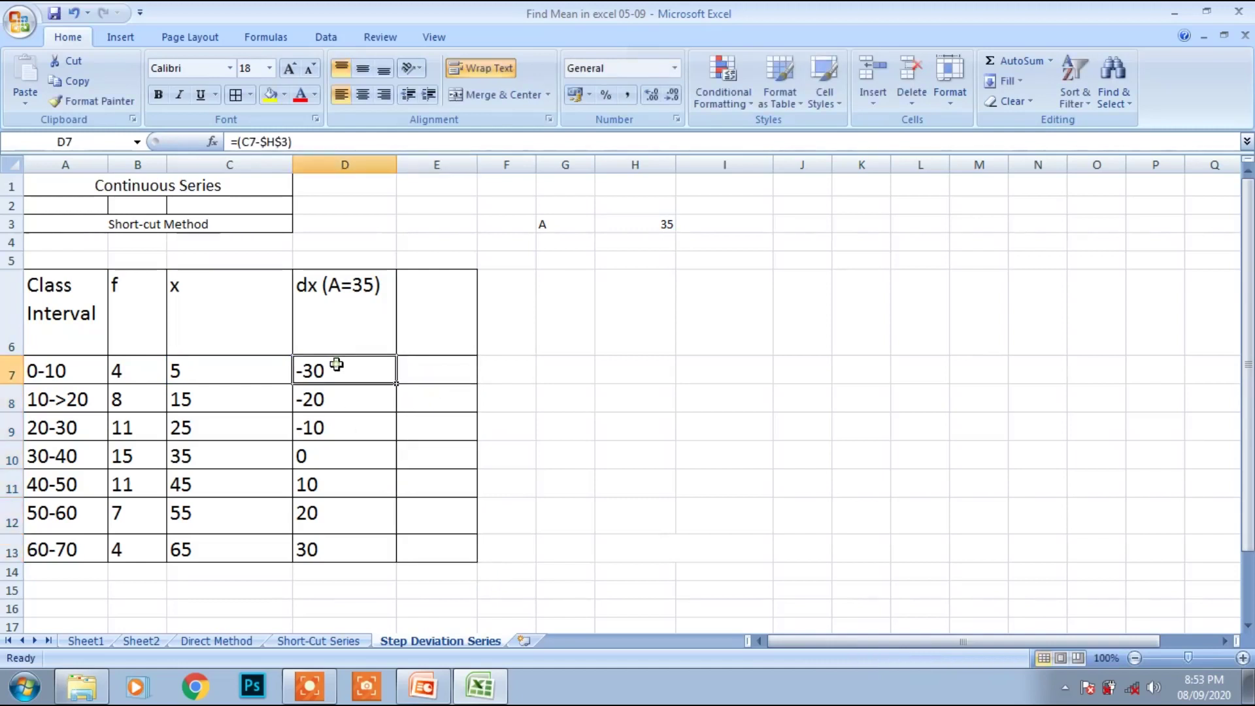
pyautogui.click(268, 142)
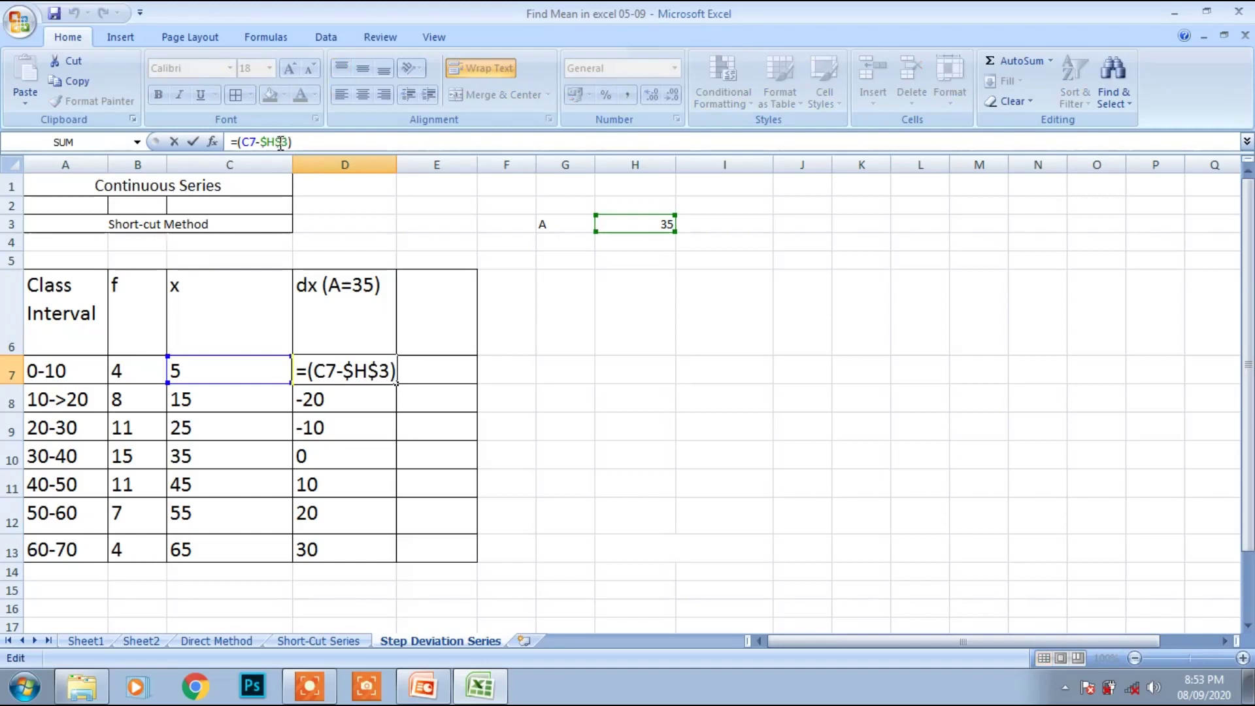
pyautogui.press('Return')
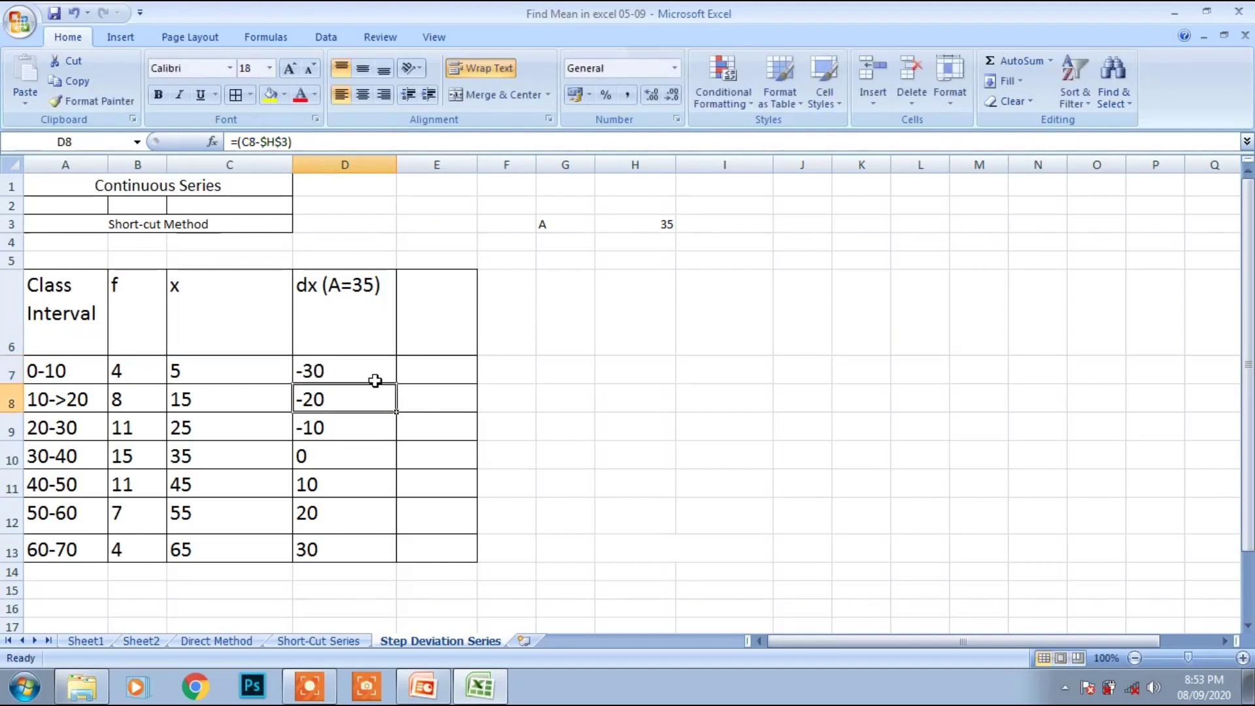
# Enter d' as the column heading in cell E6, beside the dx heading
pyautogui.click(435, 315)
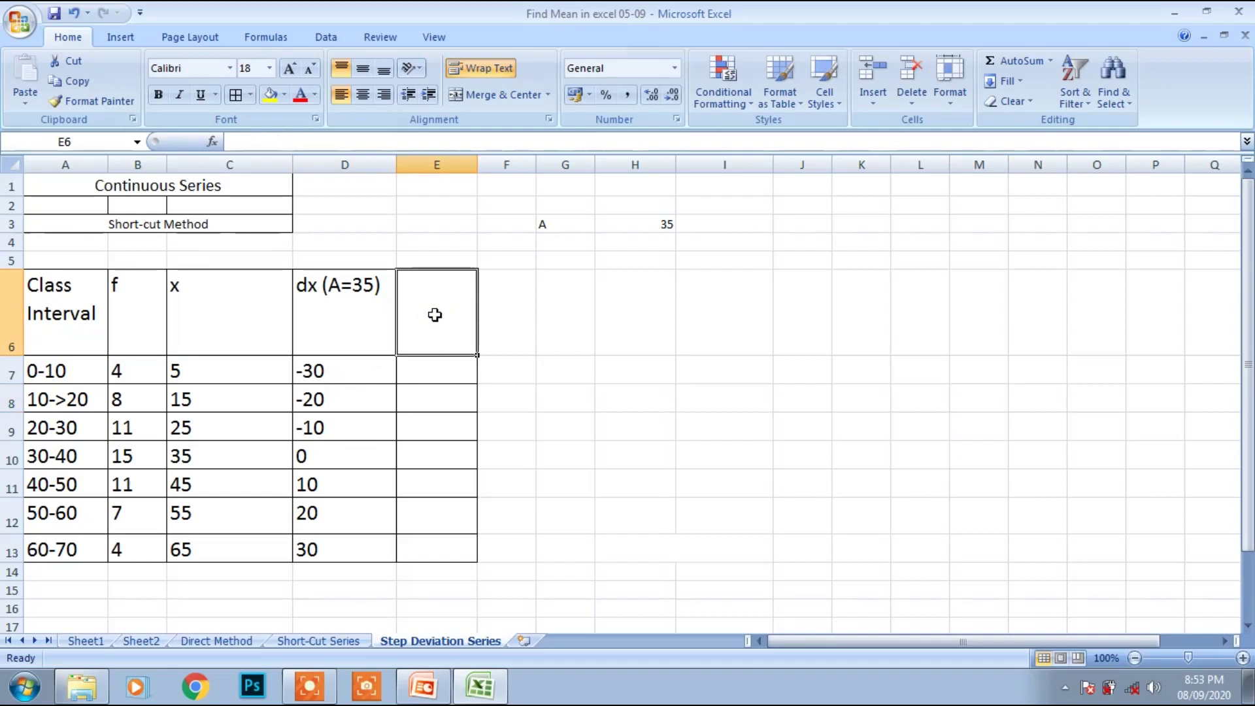
pyautogui.write('d')
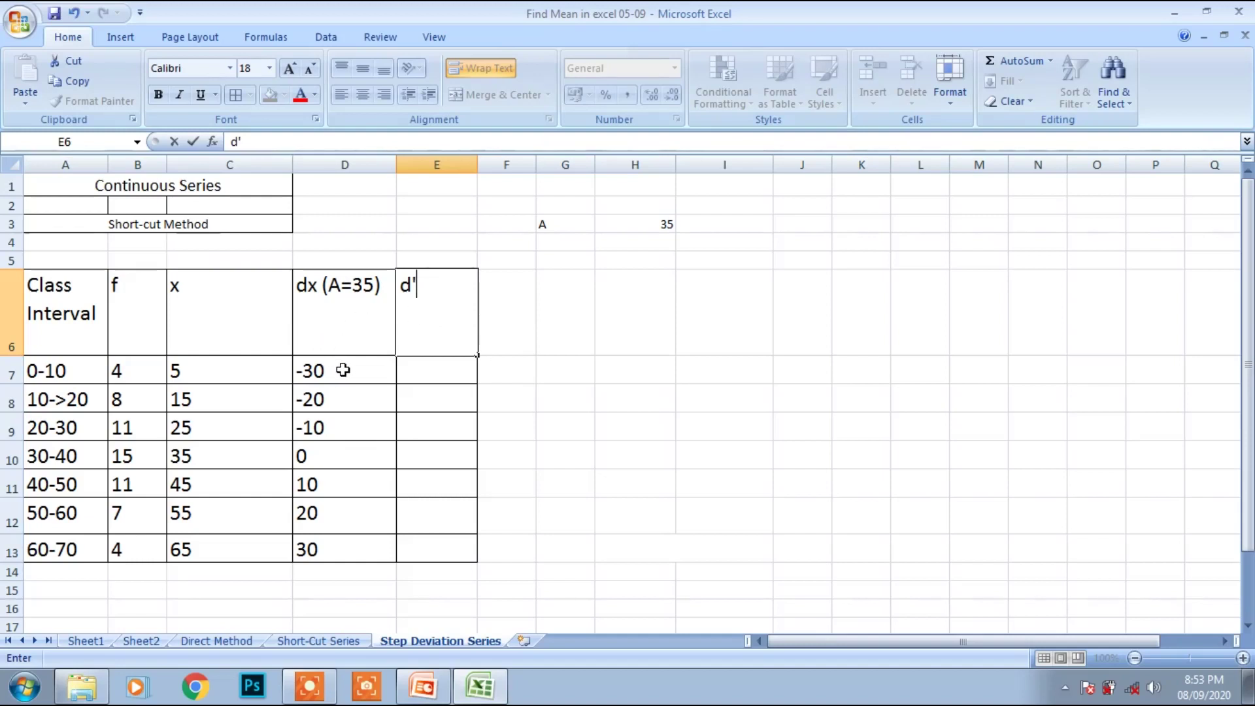
pyautogui.moveTo(342, 370); pyautogui.dragTo(335, 543)
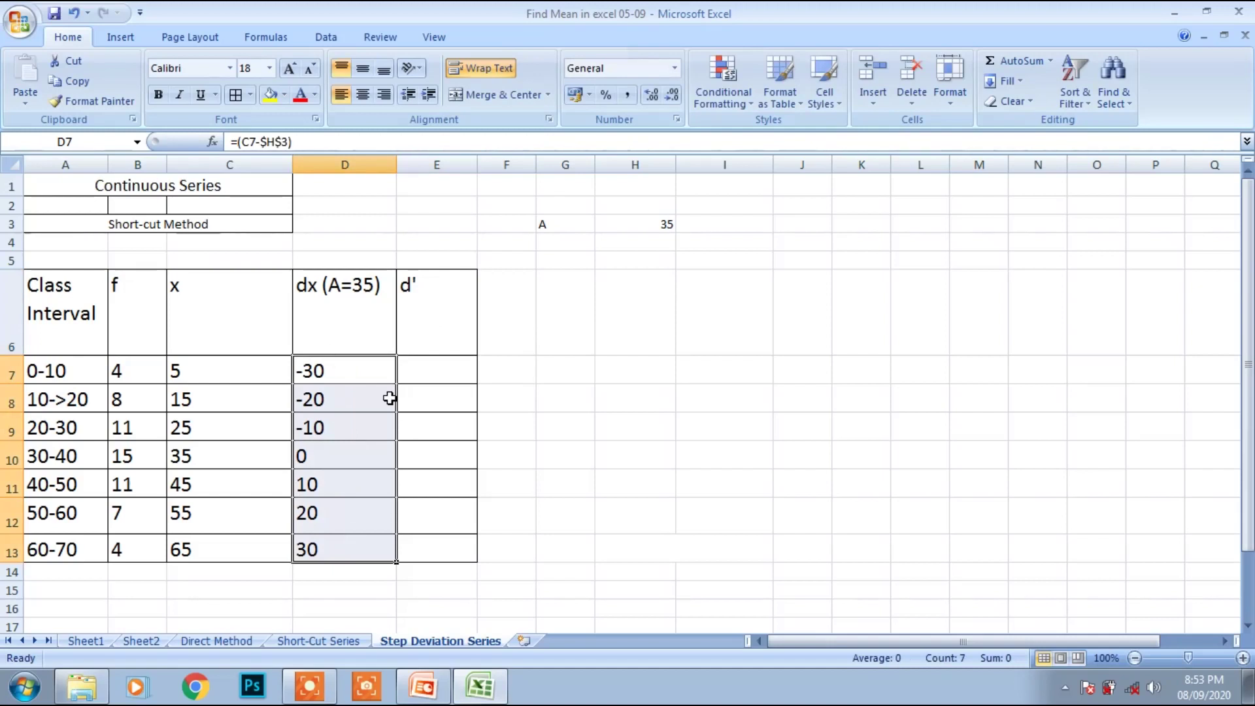
pyautogui.click(433, 289)
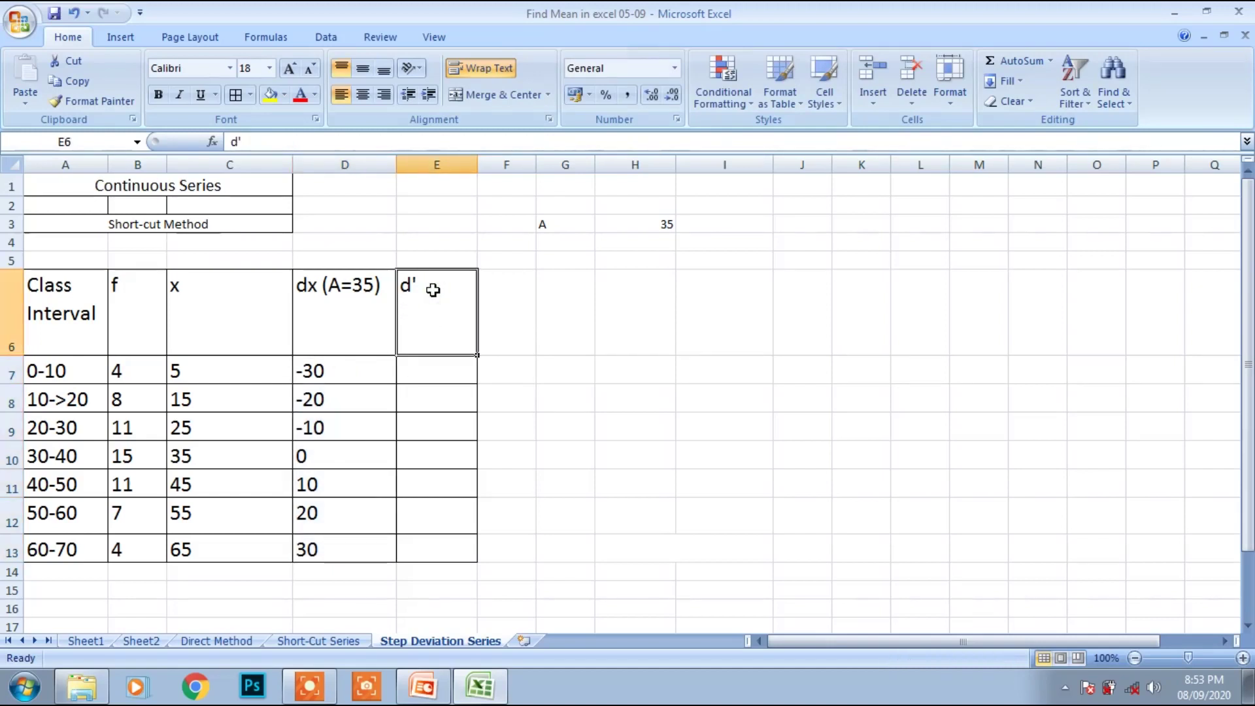
# Enter the label i in cell G4, below the assumed mean label A
pyautogui.click(566, 243)
pyautogui.write('i')
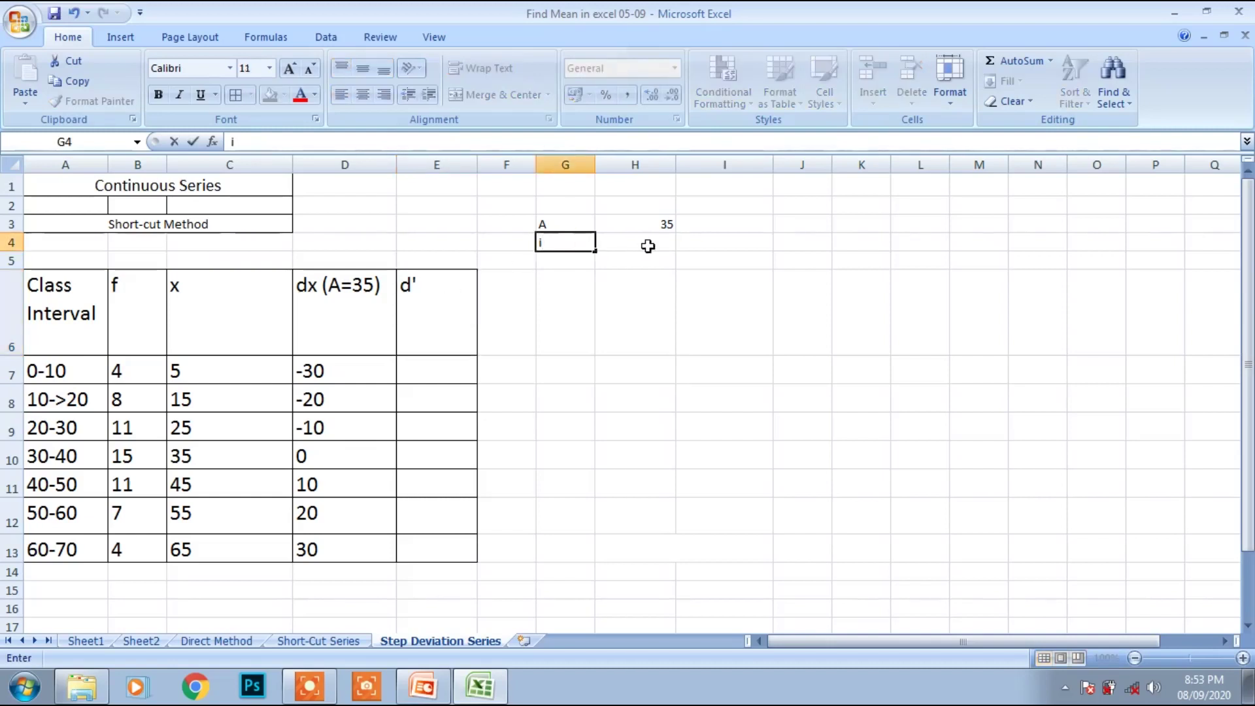
pyautogui.click(646, 244)
# Add borders to cells G3:H4 and centre their contents horizontally and vertically
pyautogui.click(570, 227)
pyautogui.moveTo(570, 228); pyautogui.dragTo(627, 239)
pyautogui.click(235, 95)
pyautogui.click(363, 68)
pyautogui.click(362, 95)
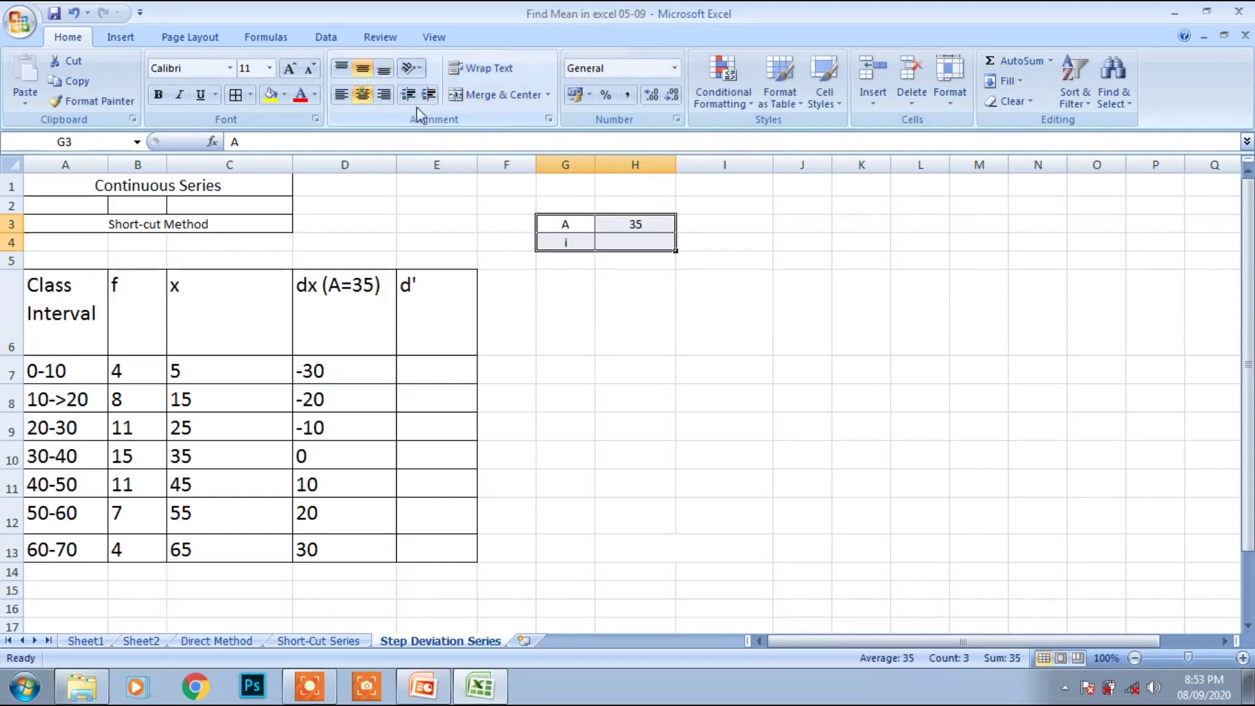
# Enter 10 in cell H4 as the value of i
pyautogui.click(625, 244)
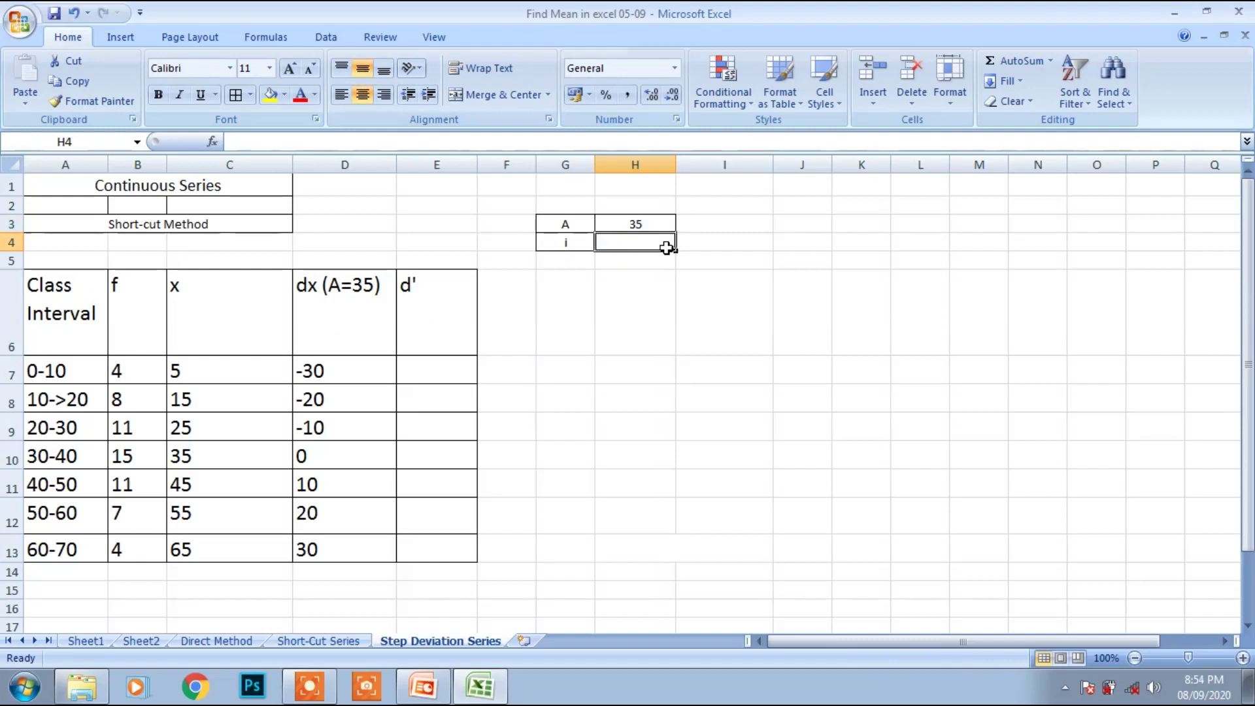
pyautogui.write('10')
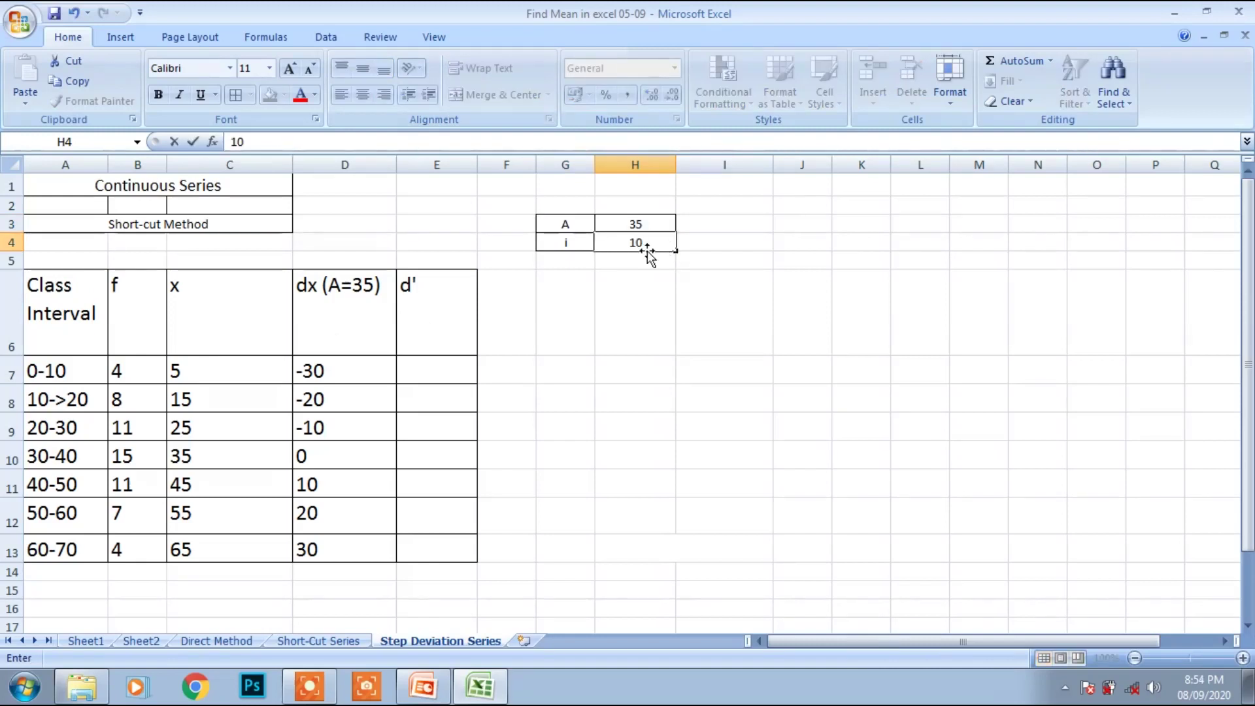
pyautogui.click(630, 273)
# Enter the step deviation formula =(D7/$H$4) in cell E7, using an absolute reference to the value of i
pyautogui.click(447, 373)
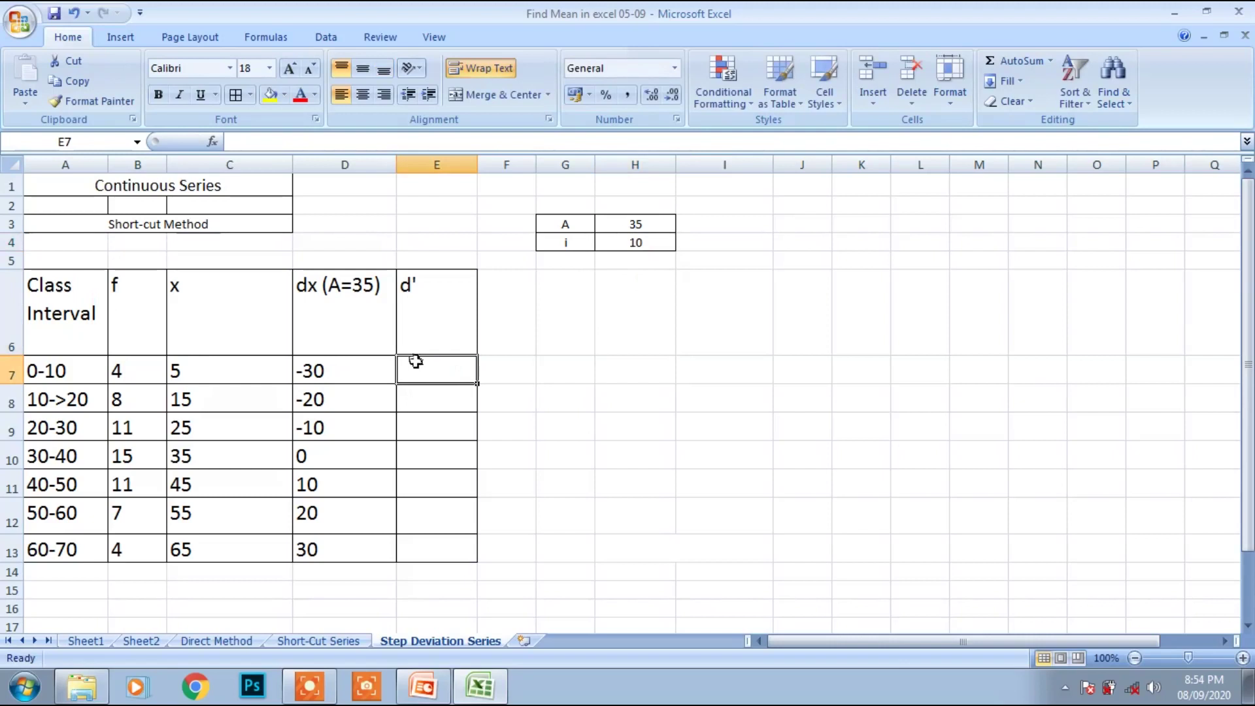
pyautogui.write('=')
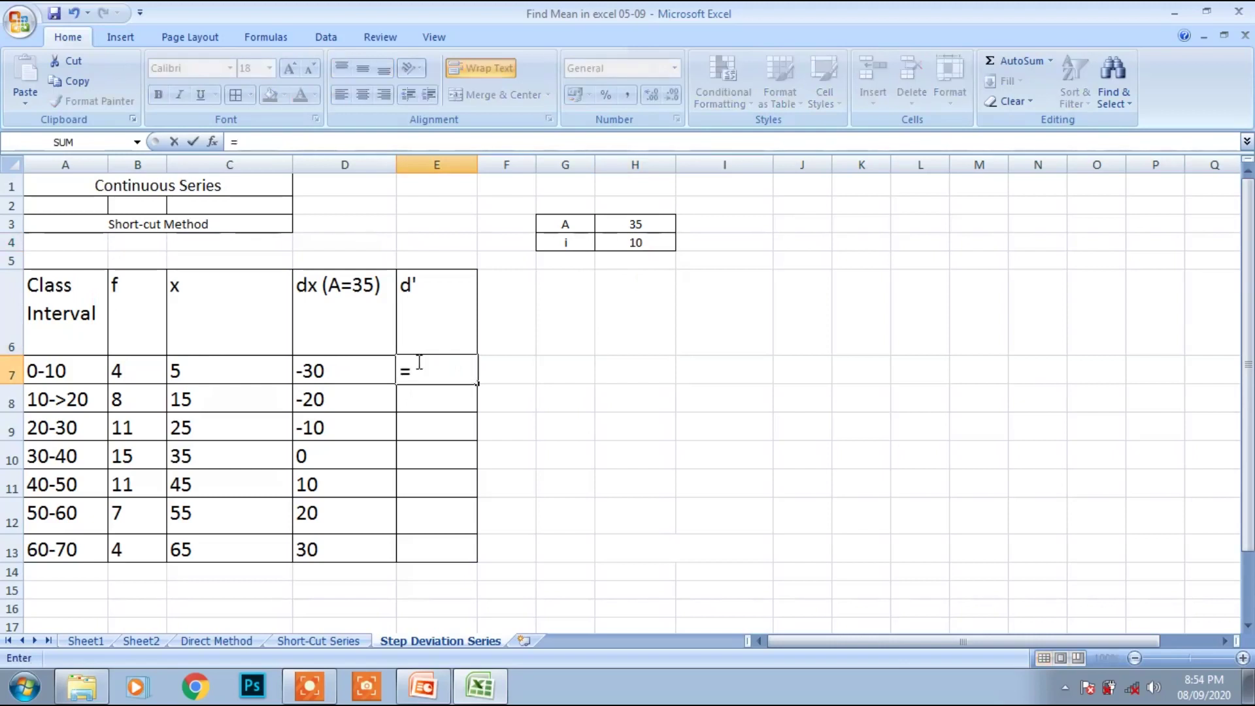
pyautogui.write('(')
pyautogui.click(373, 366)
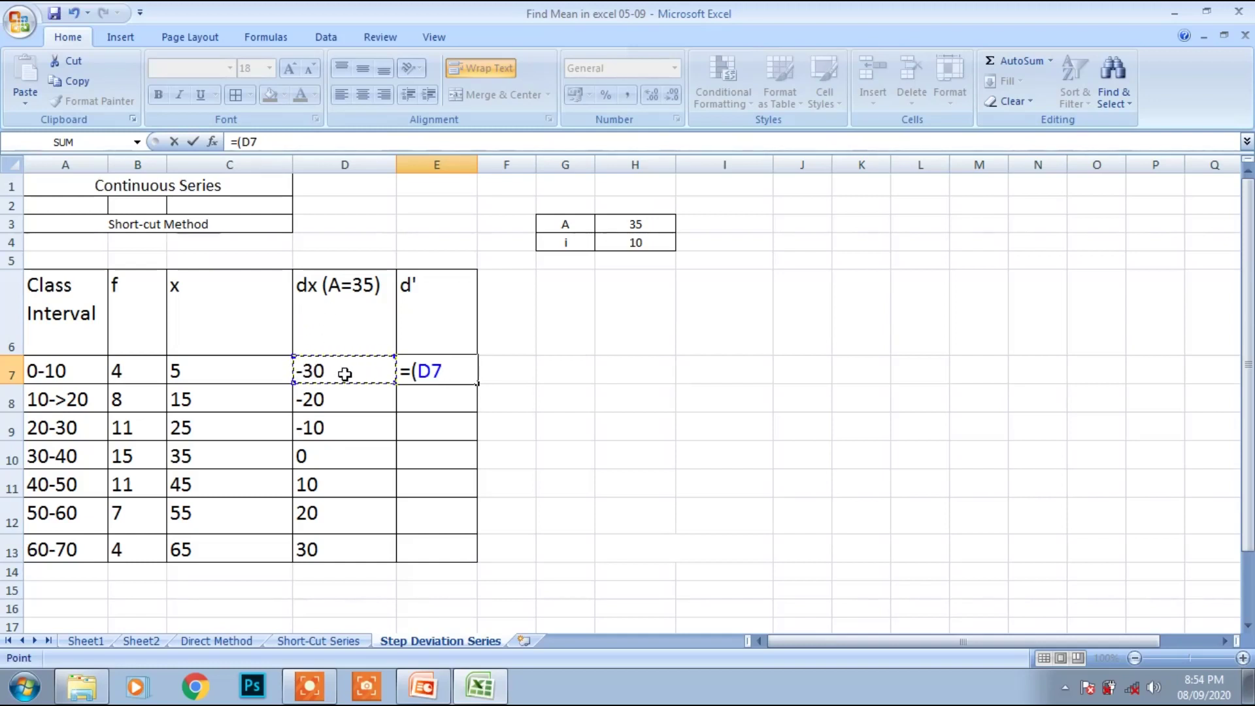
pyautogui.write('/')
pyautogui.click(636, 240)
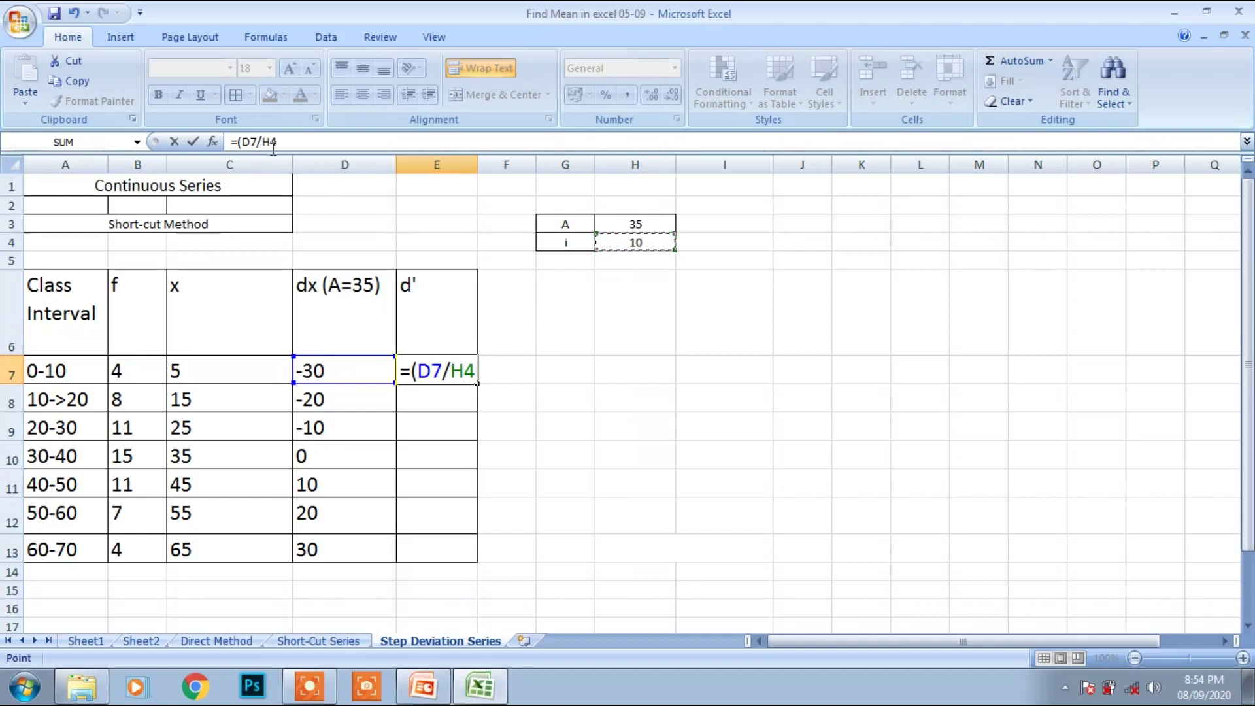
pyautogui.click(451, 371)
pyautogui.write('$')
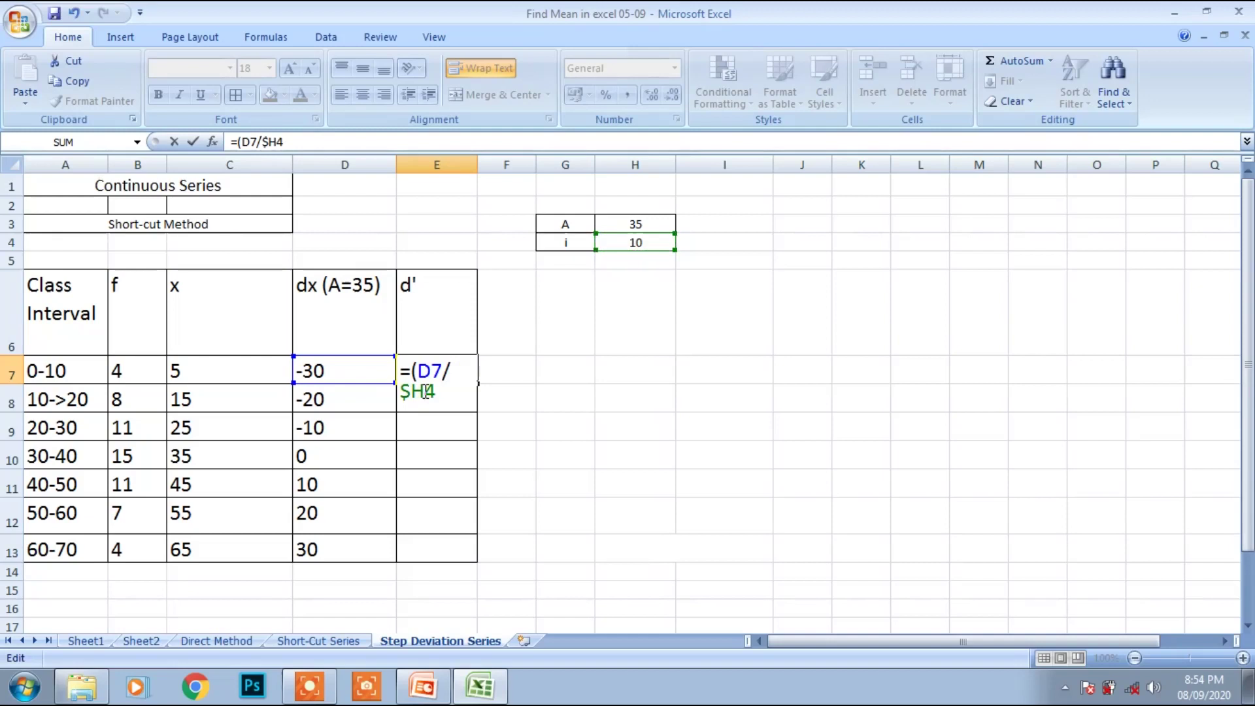
pyautogui.click(426, 392)
pyautogui.write('$4')
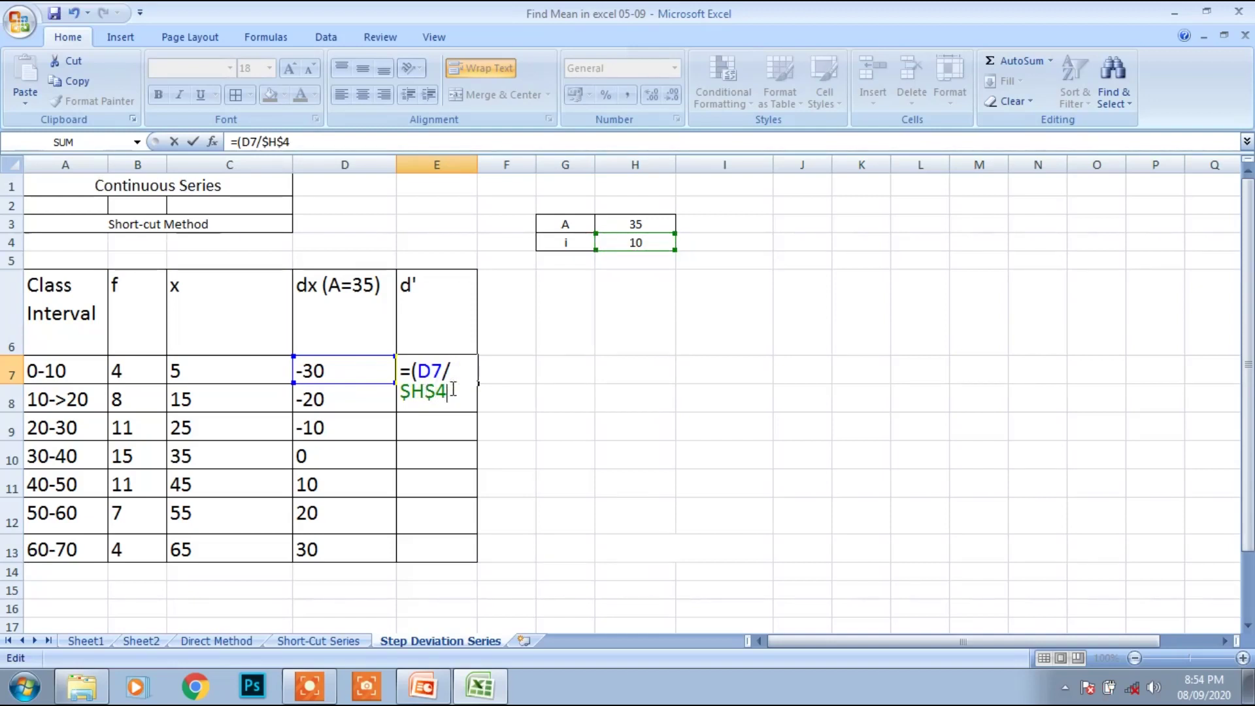
pyautogui.write(')')
pyautogui.press('Return')
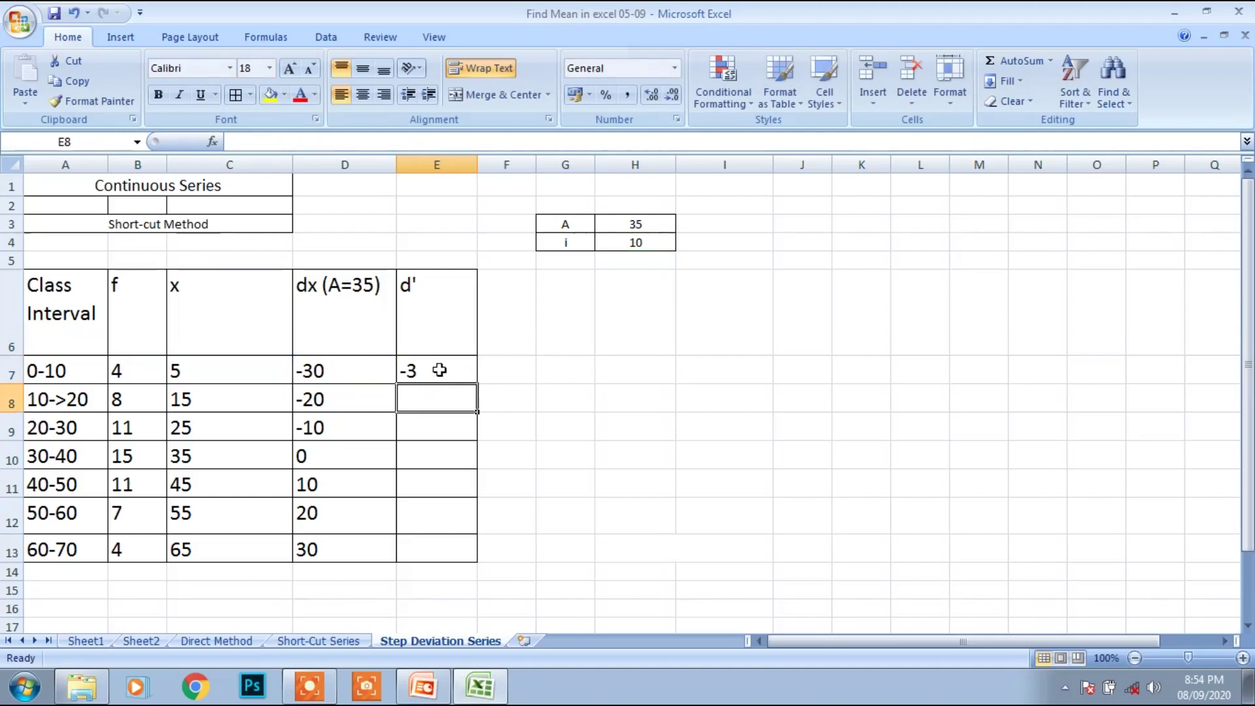
# Fill the step deviation formula from E7 down to E13 for the remaining classes
pyautogui.click(436, 365)
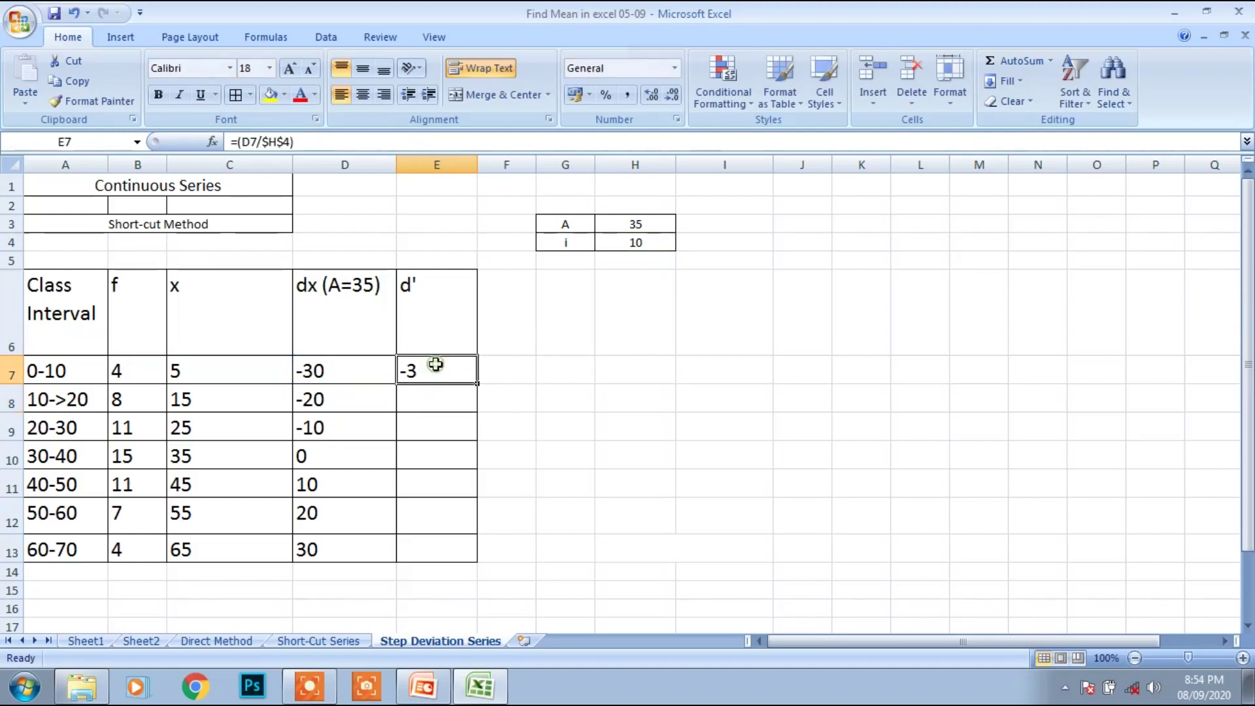
pyautogui.moveTo(480, 386); pyautogui.dragTo(477, 549)
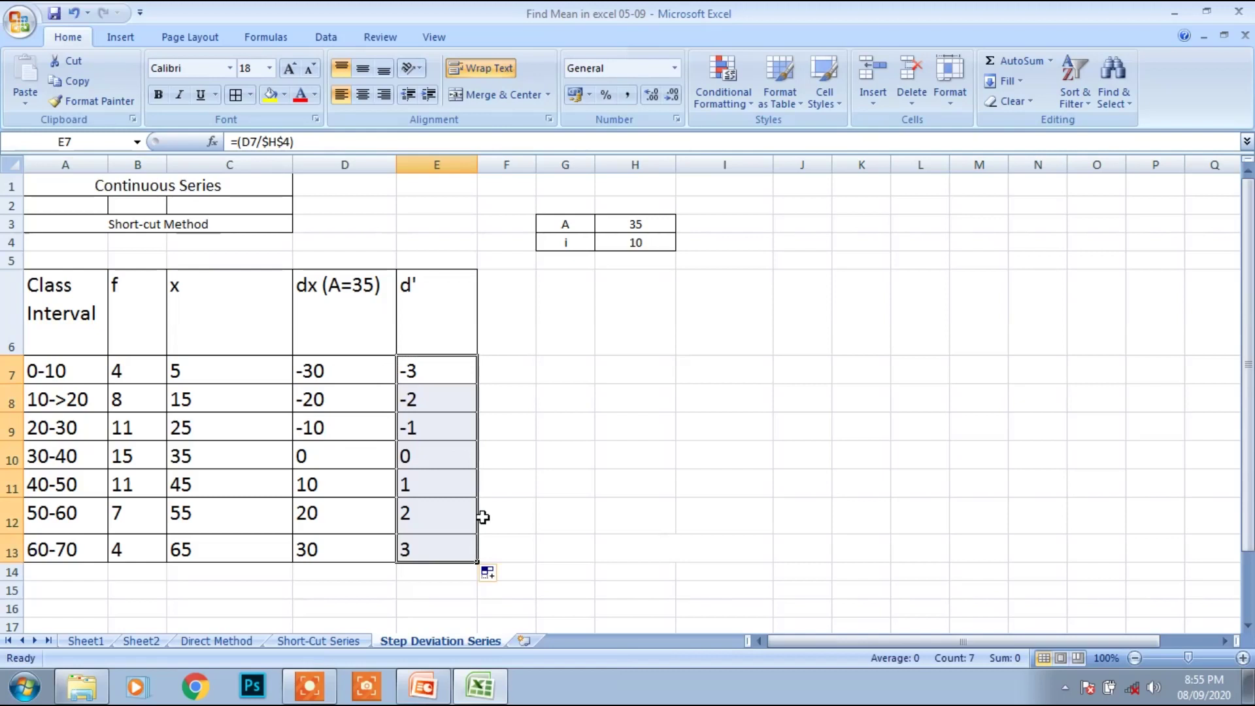
pyautogui.click(435, 571)
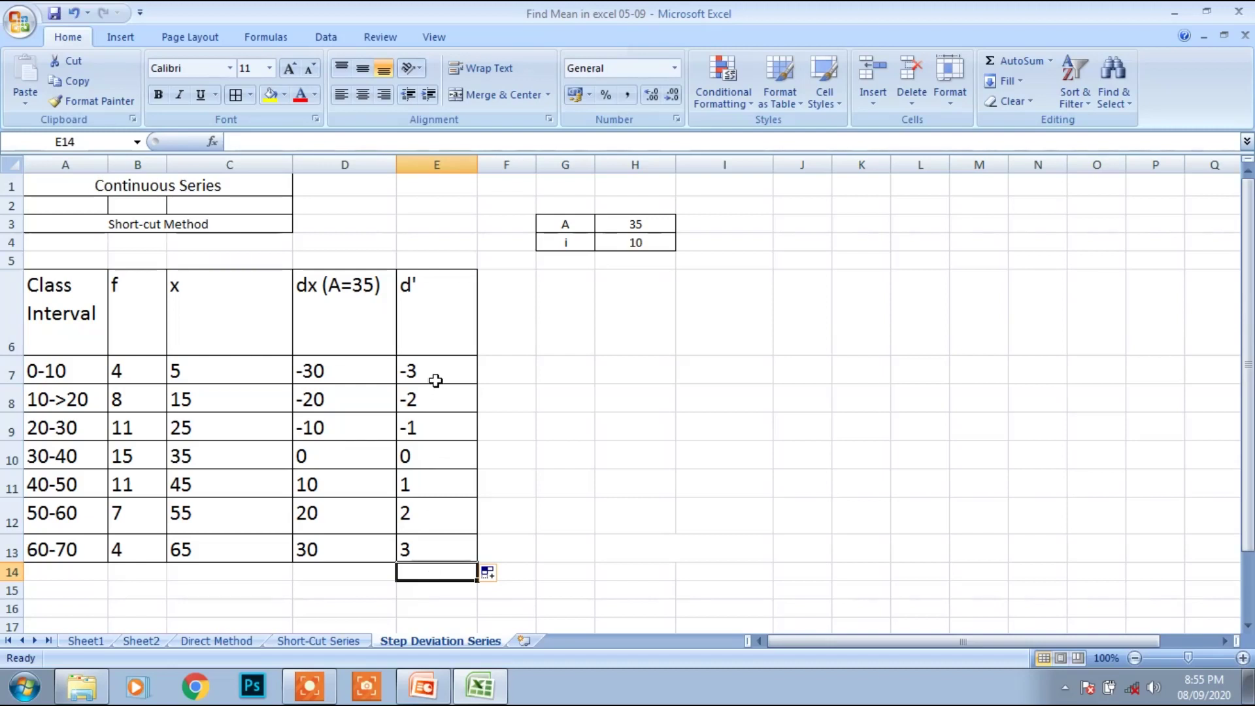
# Enter fd' as the column heading in cell F6 and add borders to F6:F13
pyautogui.click(501, 291)
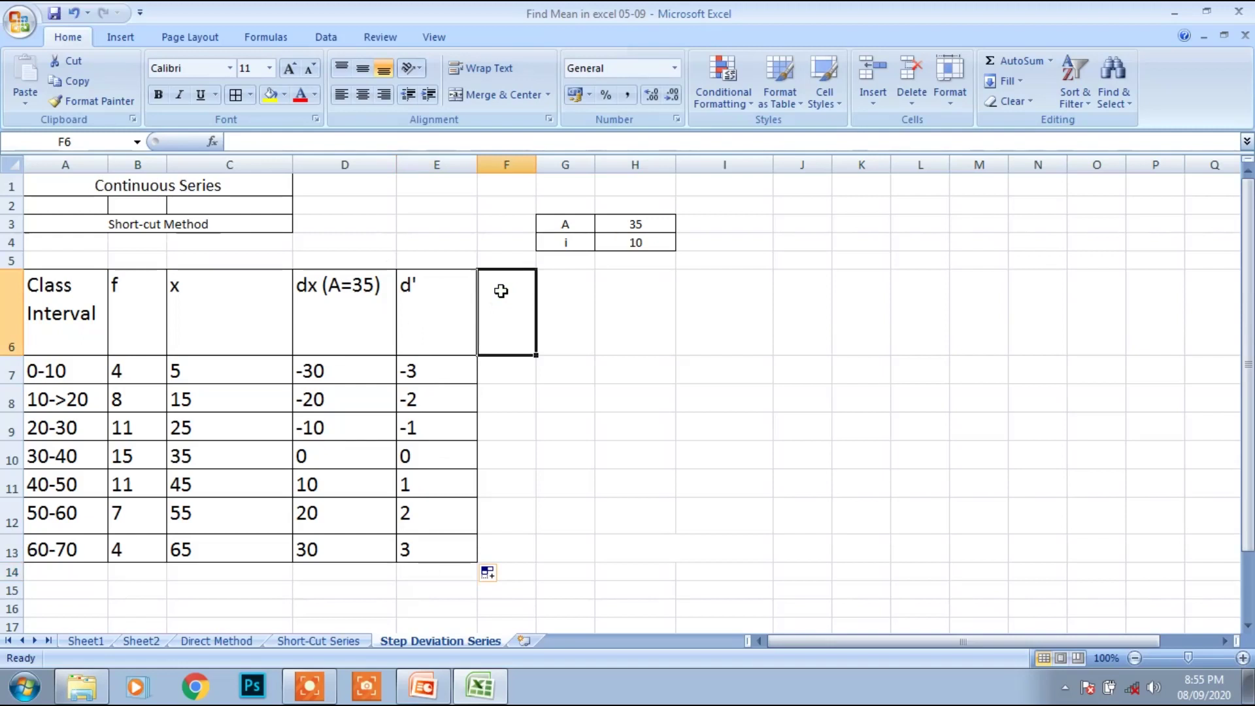
pyautogui.write("fd'")
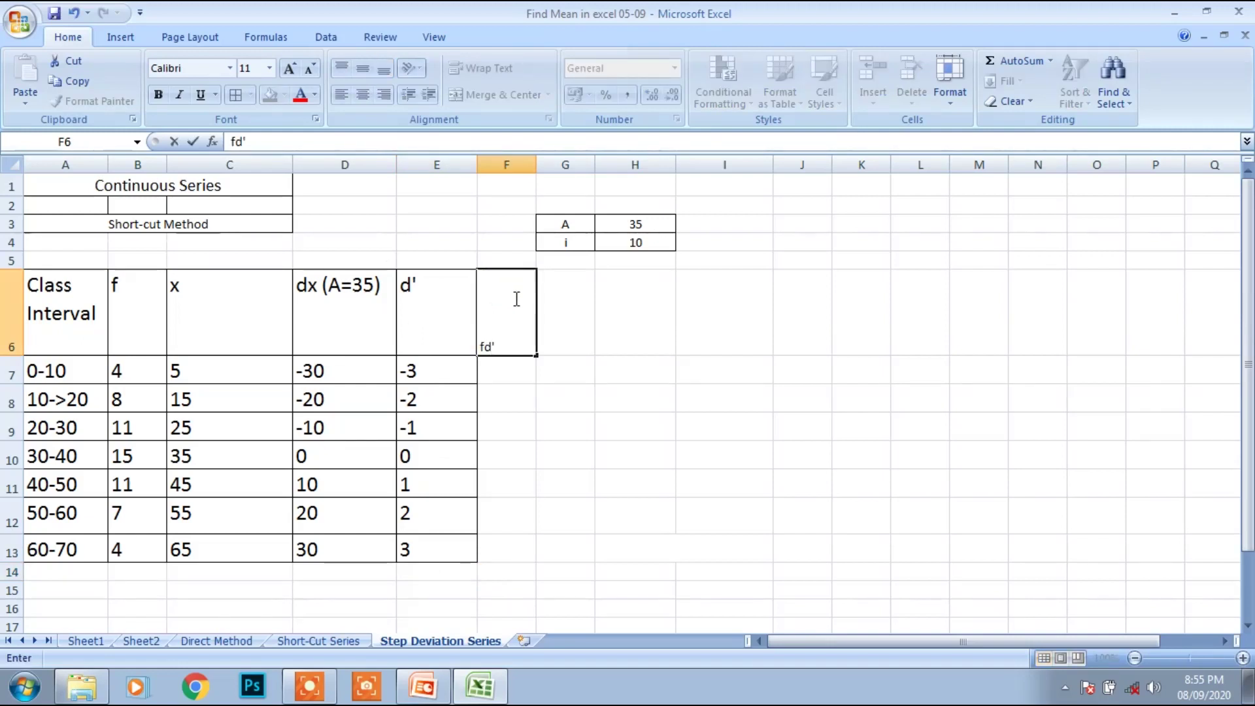
pyautogui.click(576, 429)
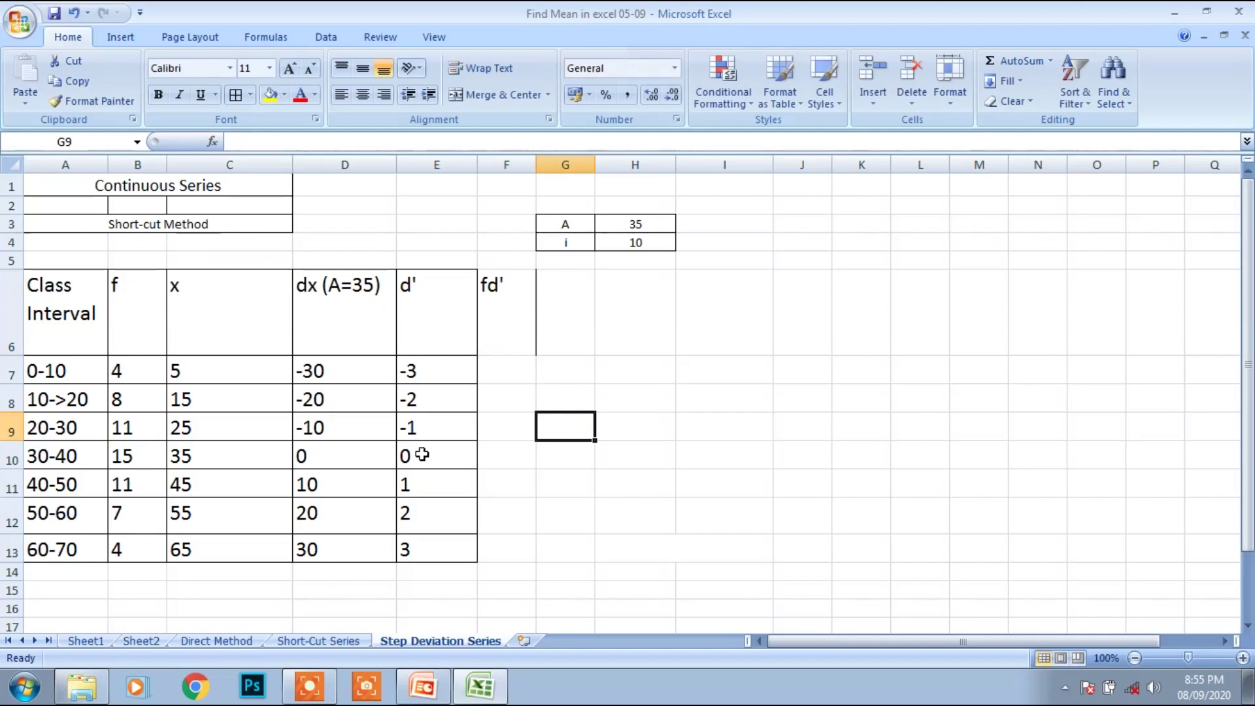
pyautogui.moveTo(525, 291); pyautogui.dragTo(528, 542)
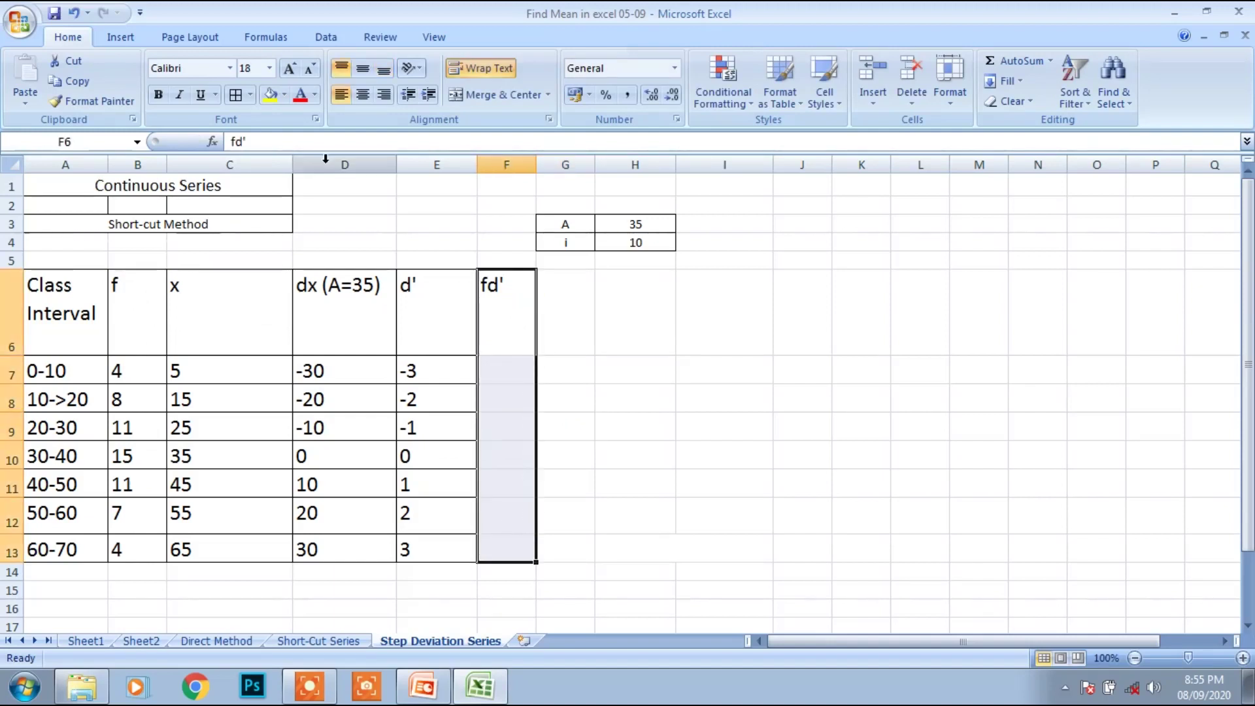
pyautogui.click(236, 95)
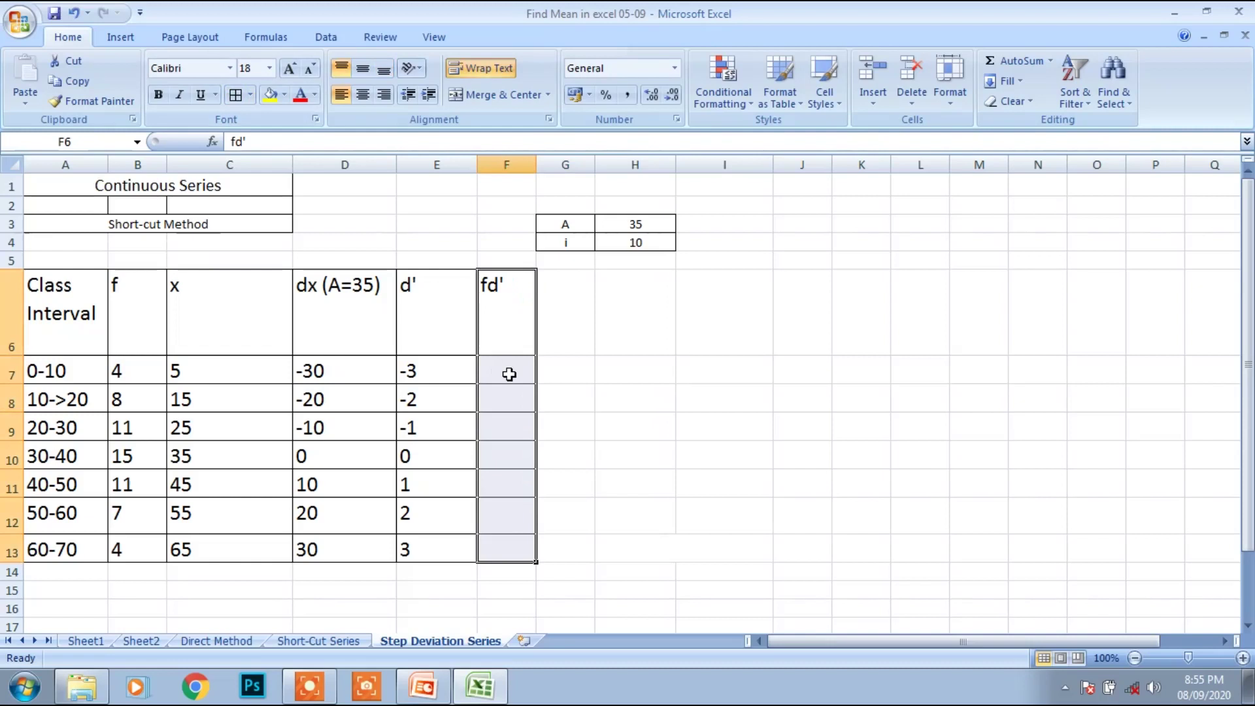
# Enter the formula =(B7*E7) in cell F7 to multiply the frequency by the step deviation
pyautogui.click(495, 371)
pyautogui.write('=')
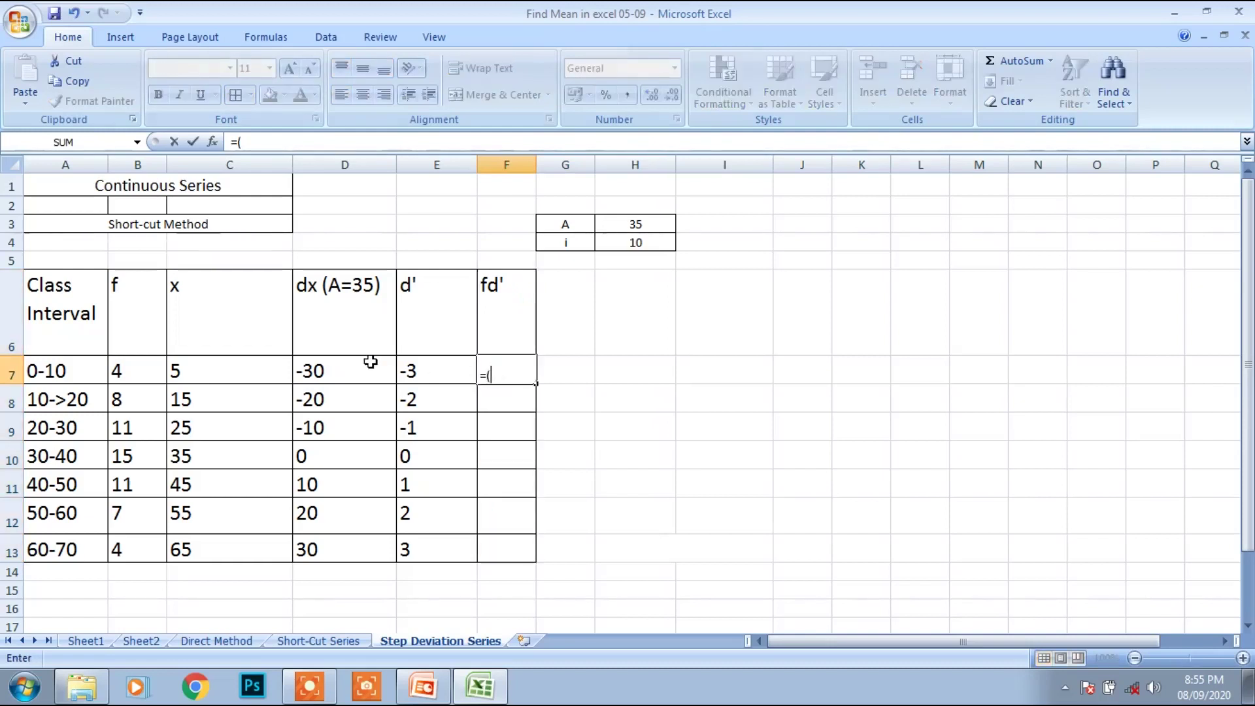
pyautogui.write('(')
pyautogui.click(119, 369)
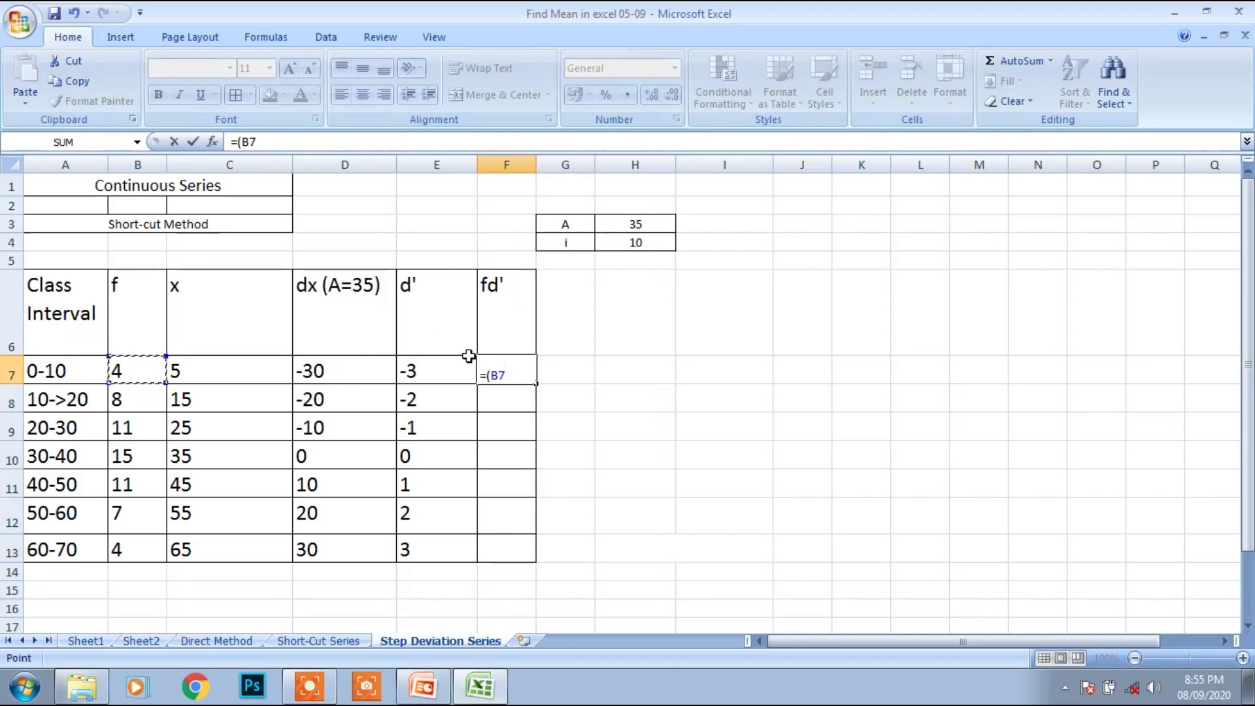
pyautogui.write('*')
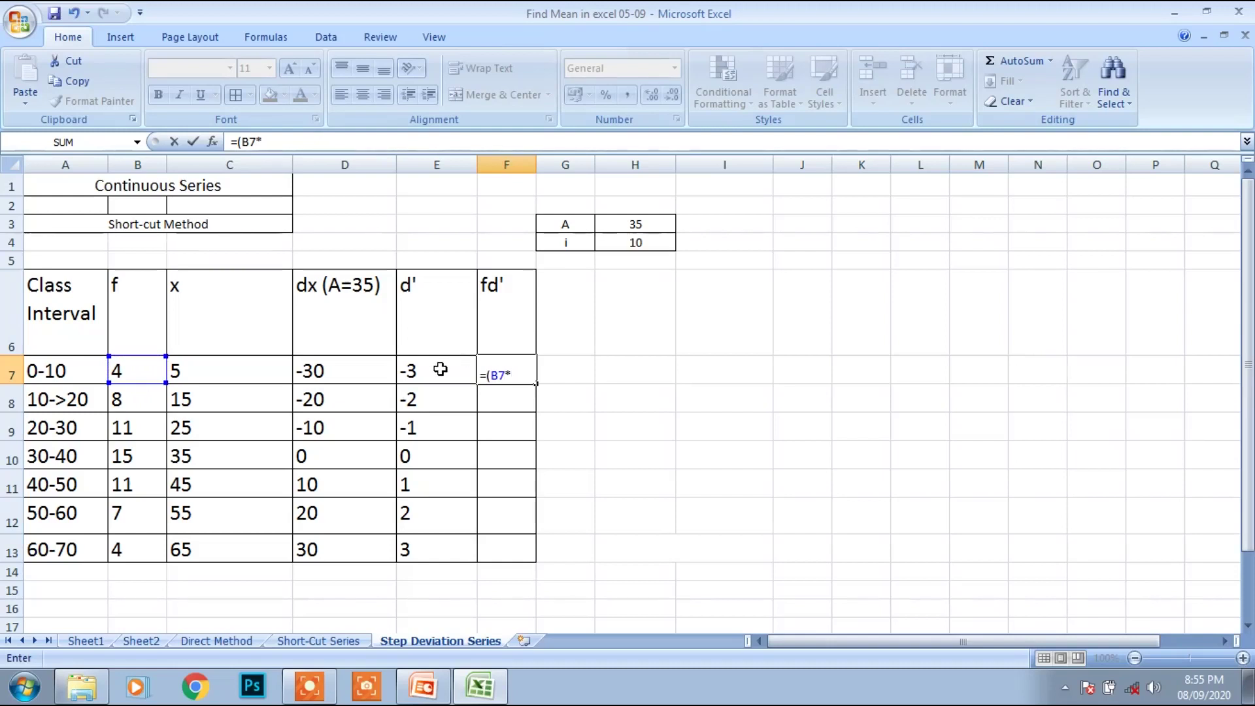
pyautogui.click(440, 370)
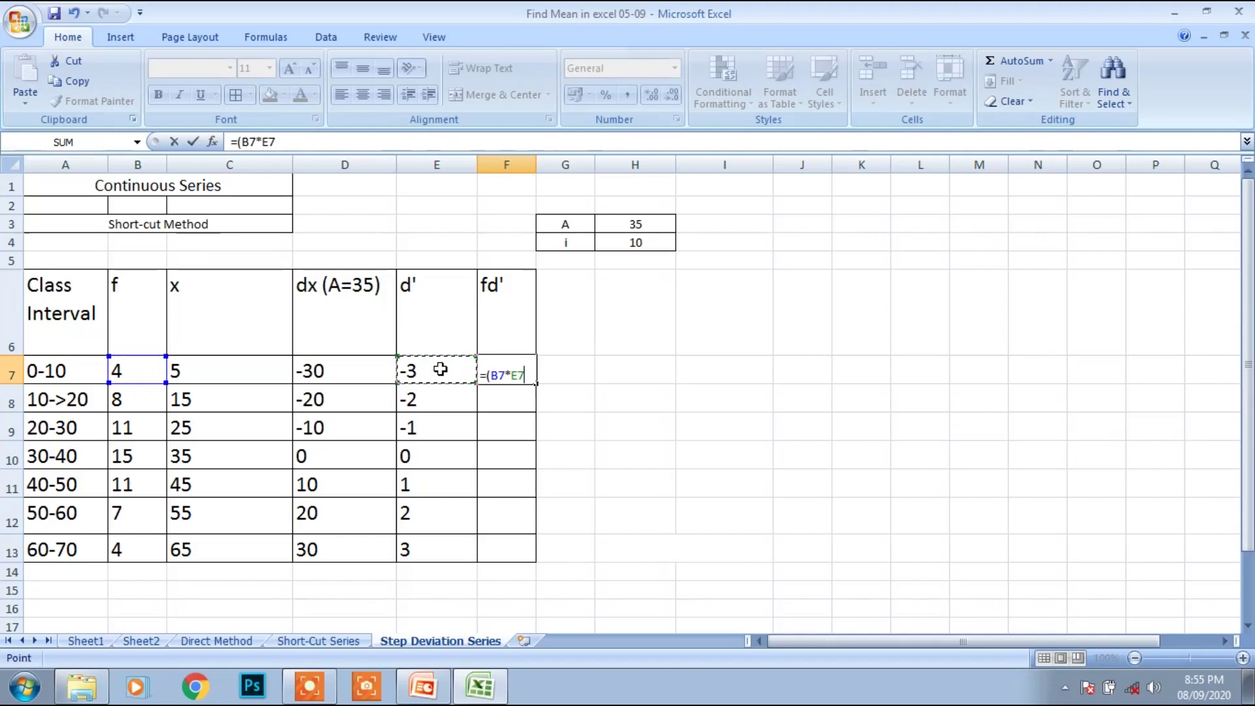
pyautogui.write(')')
pyautogui.press('Return')
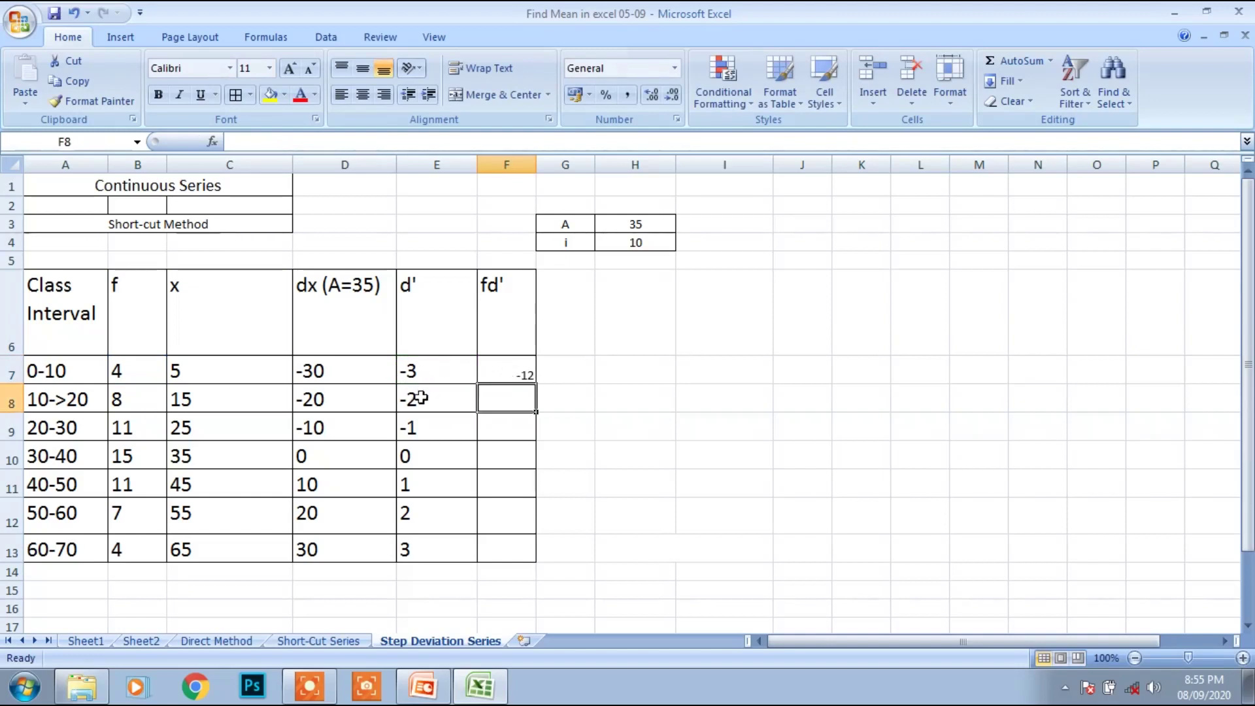
# Fill the fd' formula from F7 down to F13 for the remaining classes
pyautogui.click(429, 362)
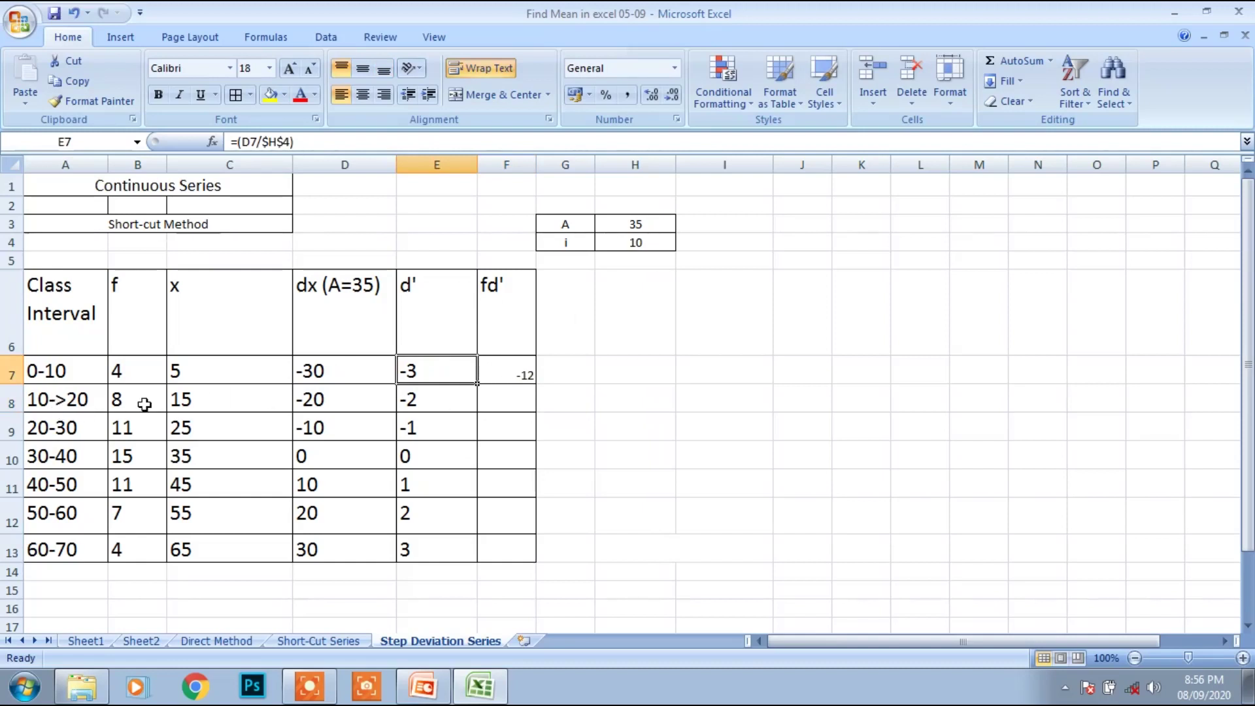
pyautogui.click(529, 376)
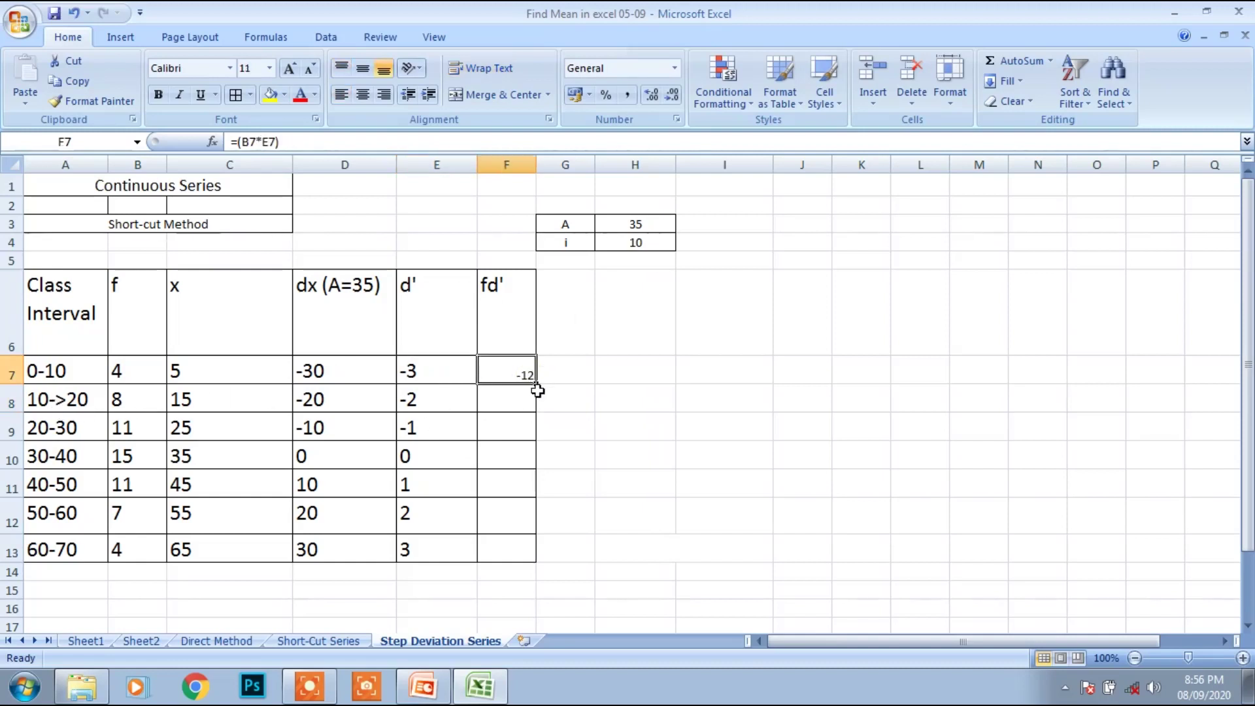
pyautogui.moveTo(538, 387); pyautogui.dragTo(538, 561)
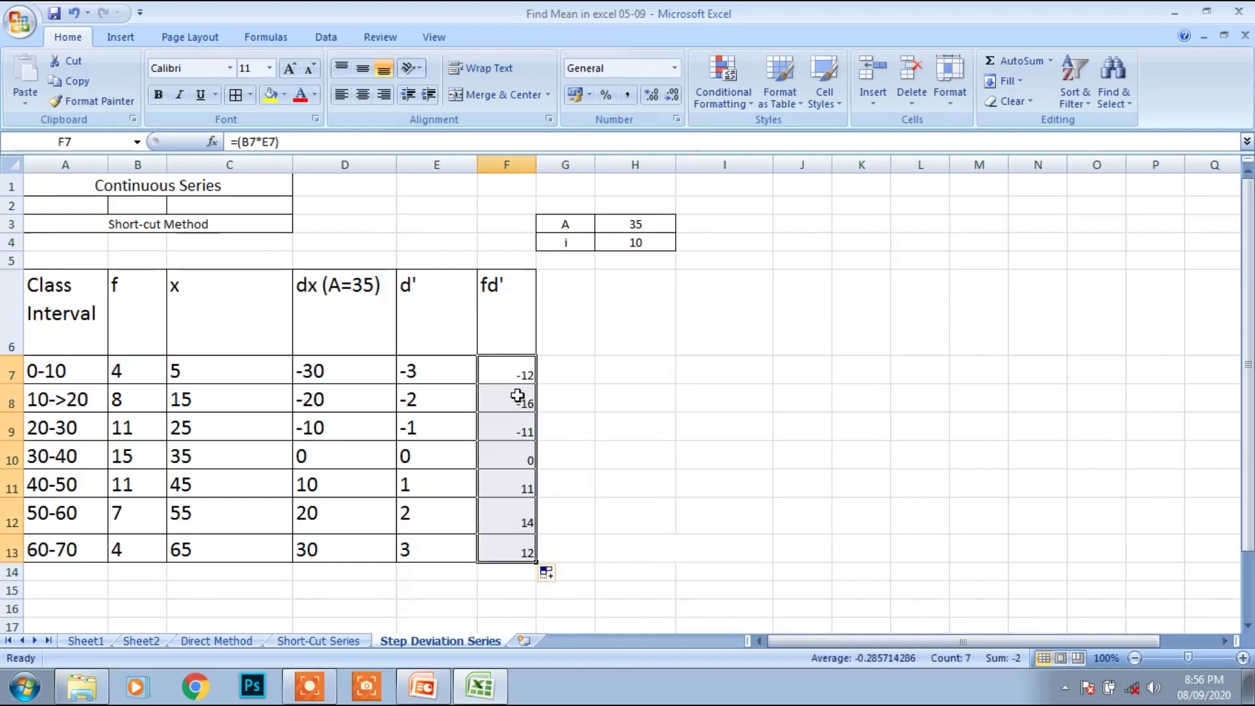
# Centre the fd' values in F7:F13 horizontally and vertically and make them bold
pyautogui.click(363, 69)
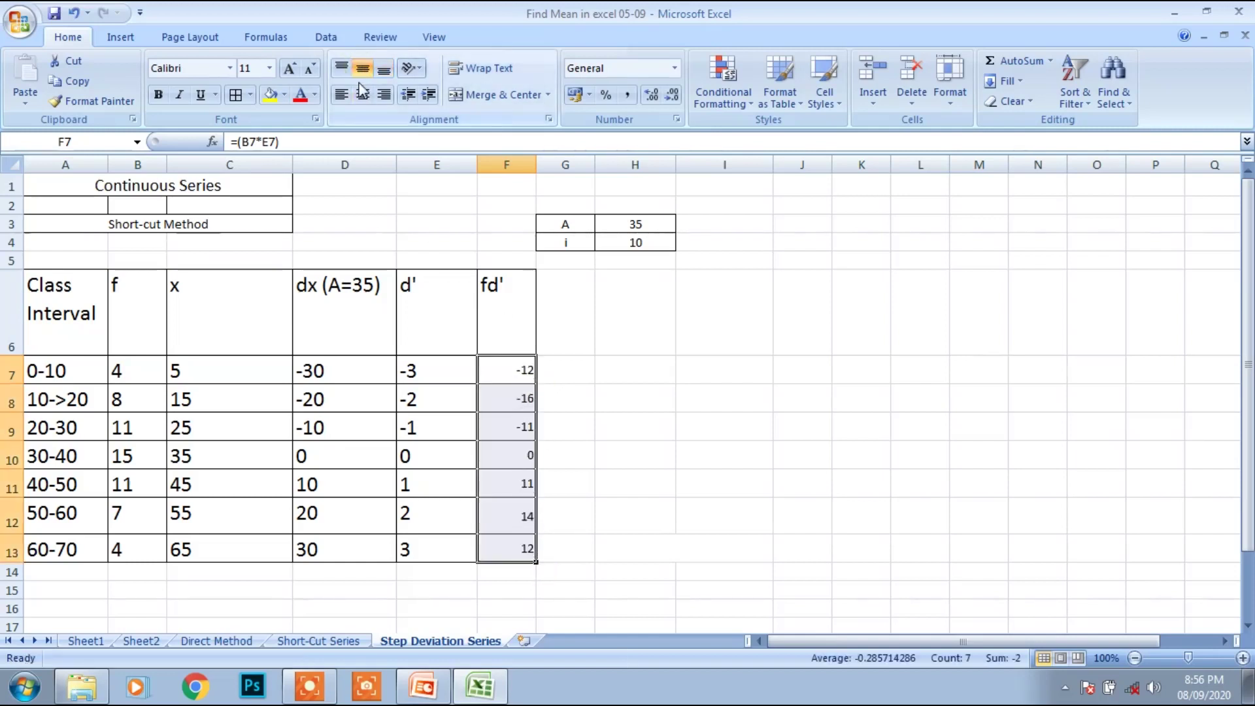
pyautogui.click(362, 94)
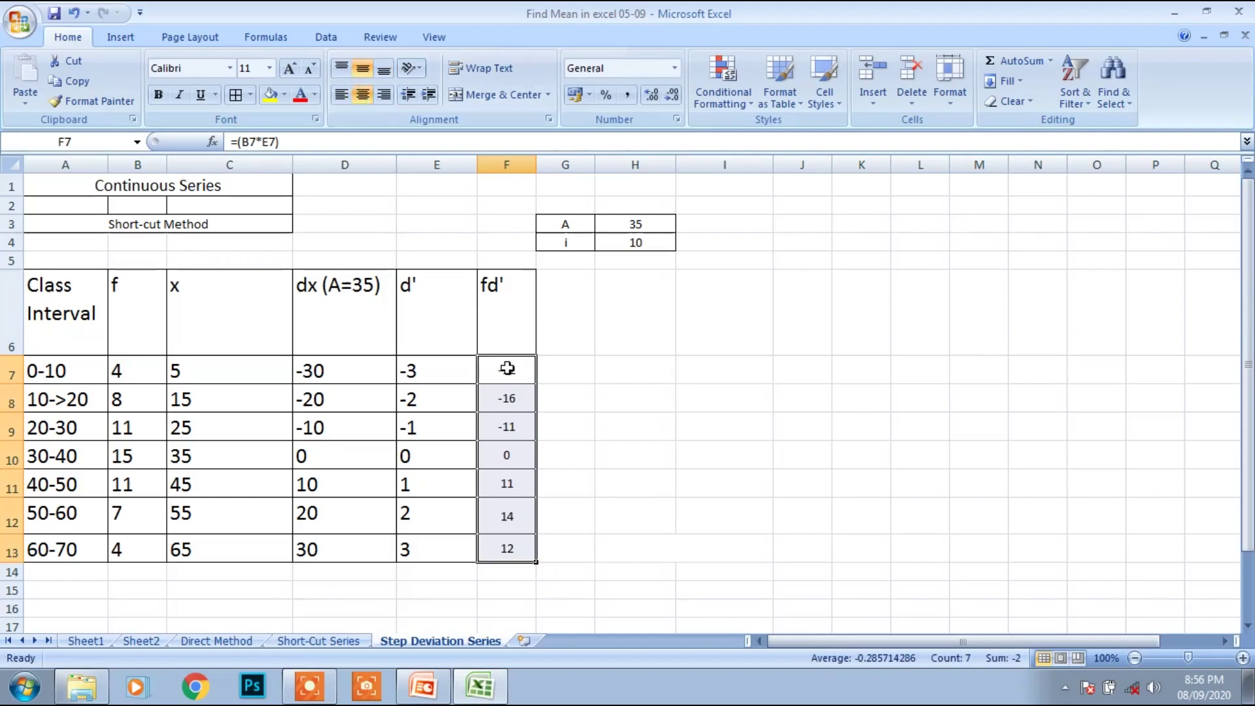
pyautogui.click(158, 95)
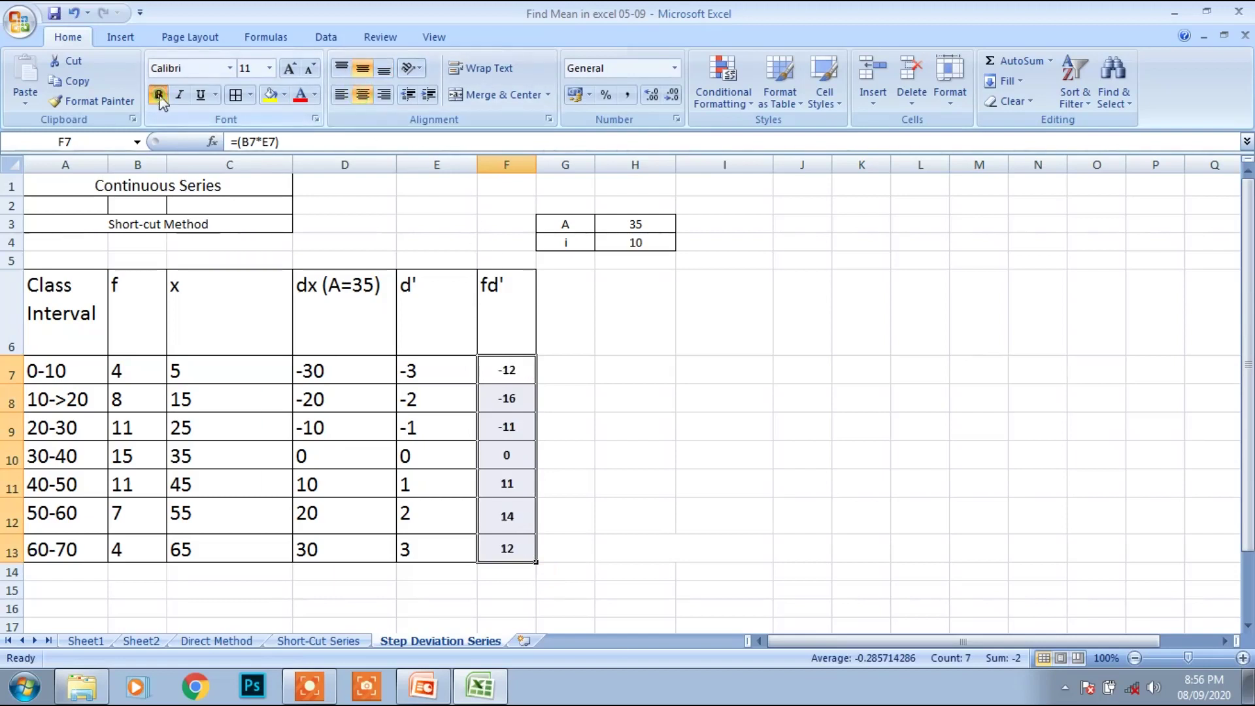
# Total the fd' values of F7:F13 in cell F14 with AutoSum
pyautogui.click(501, 574)
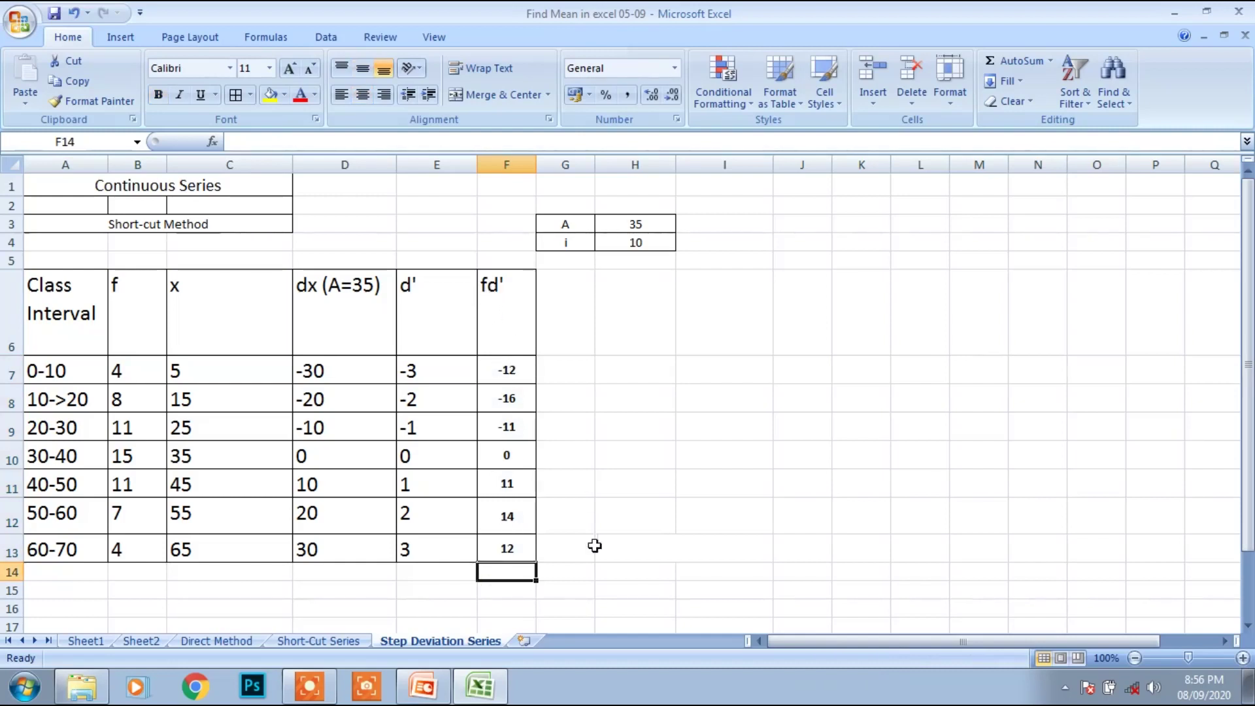
pyautogui.click(575, 573)
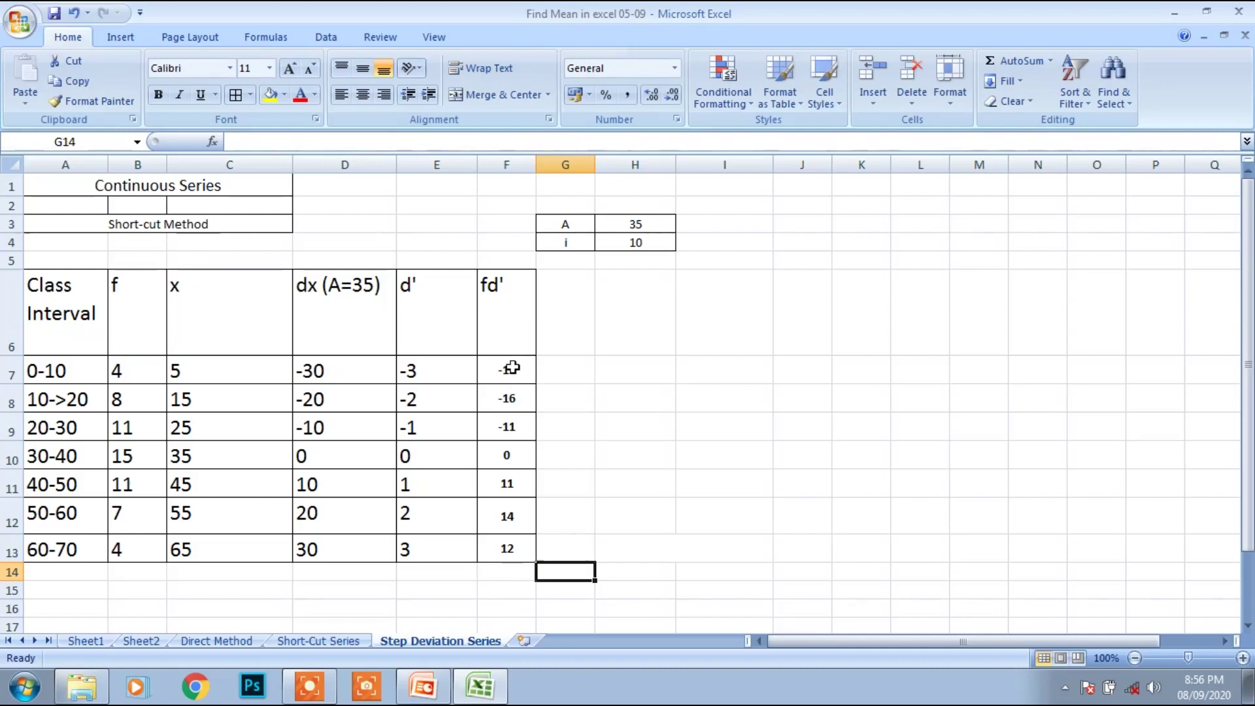
pyautogui.moveTo(512, 371); pyautogui.dragTo(520, 548)
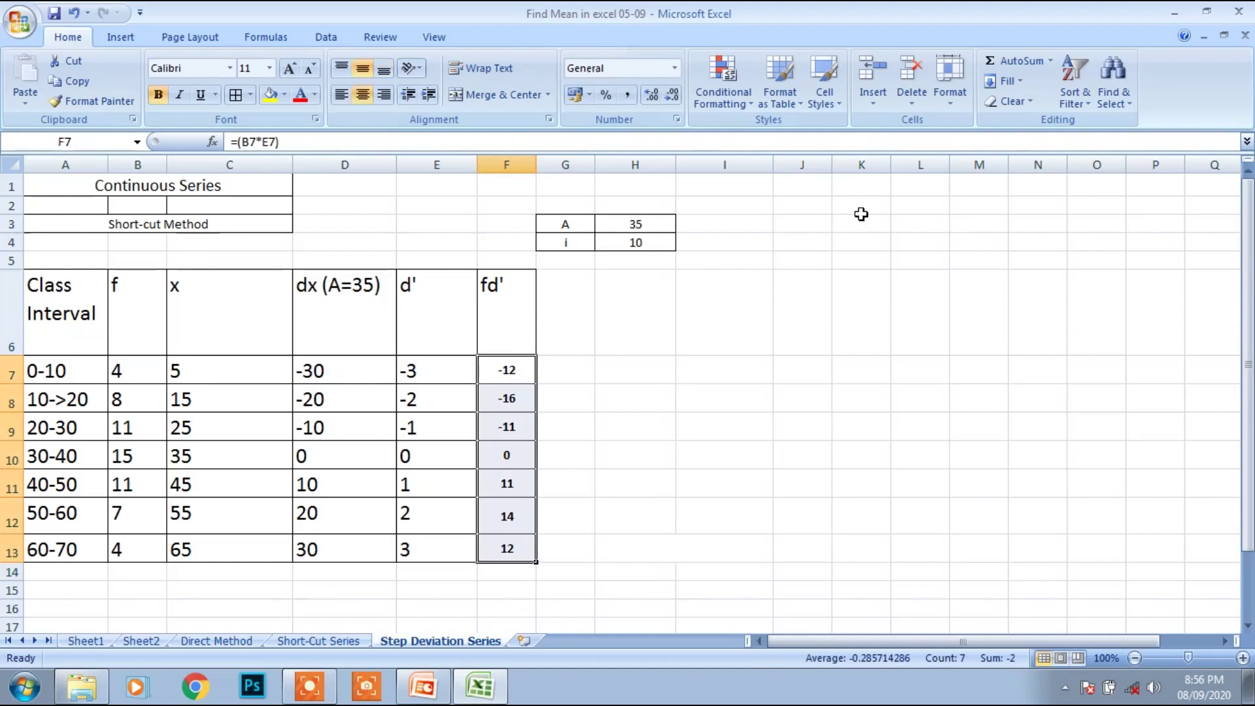
pyautogui.click(1049, 61)
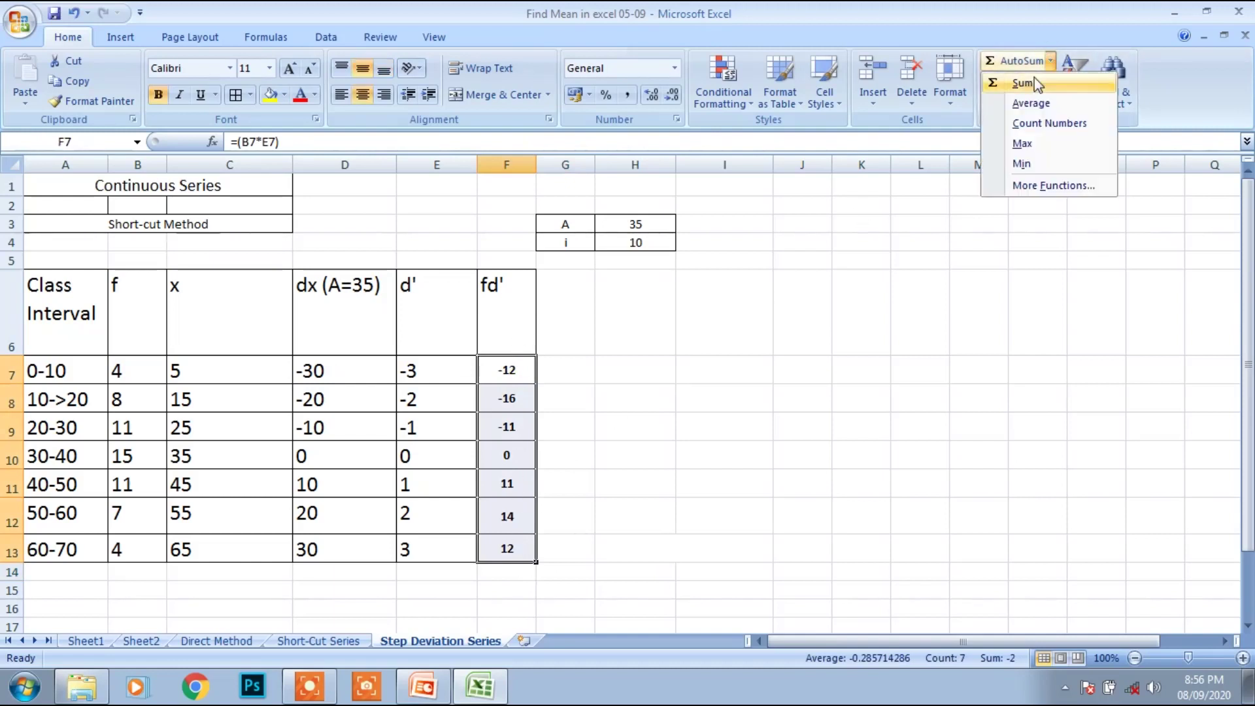
pyautogui.click(1033, 83)
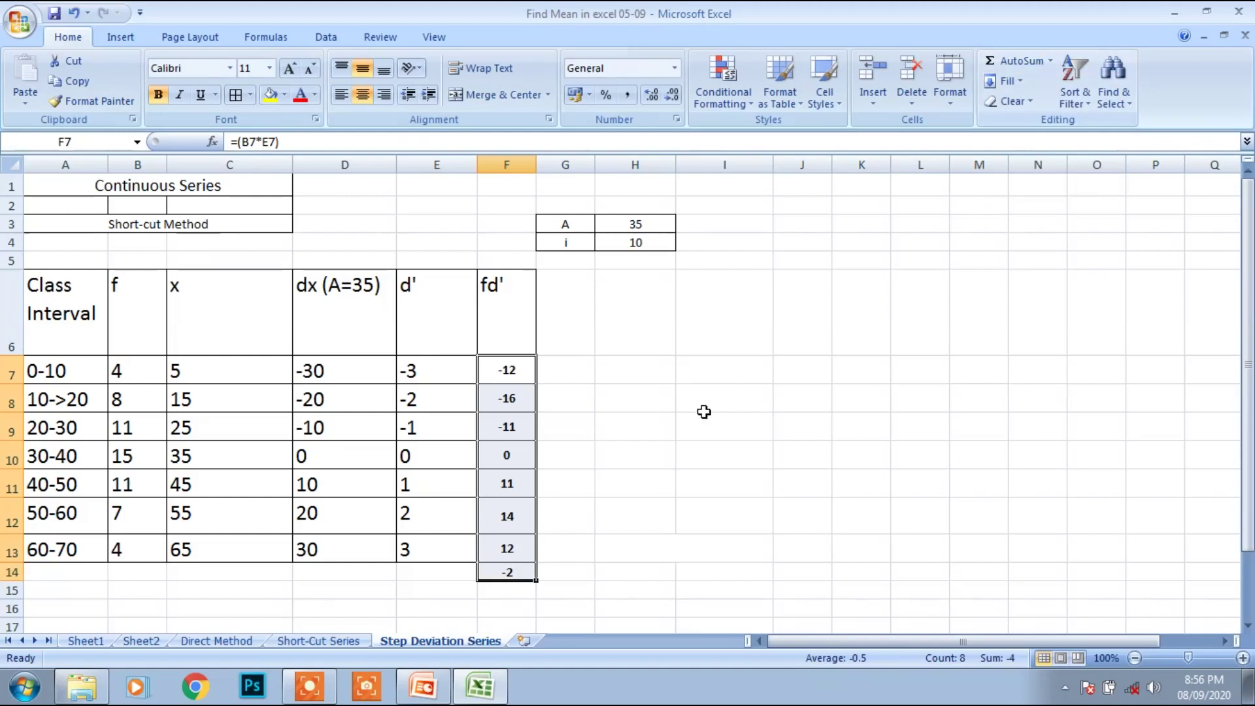
# Label the fd' total by entering sigma(fd') in cell G14
pyautogui.click(551, 566)
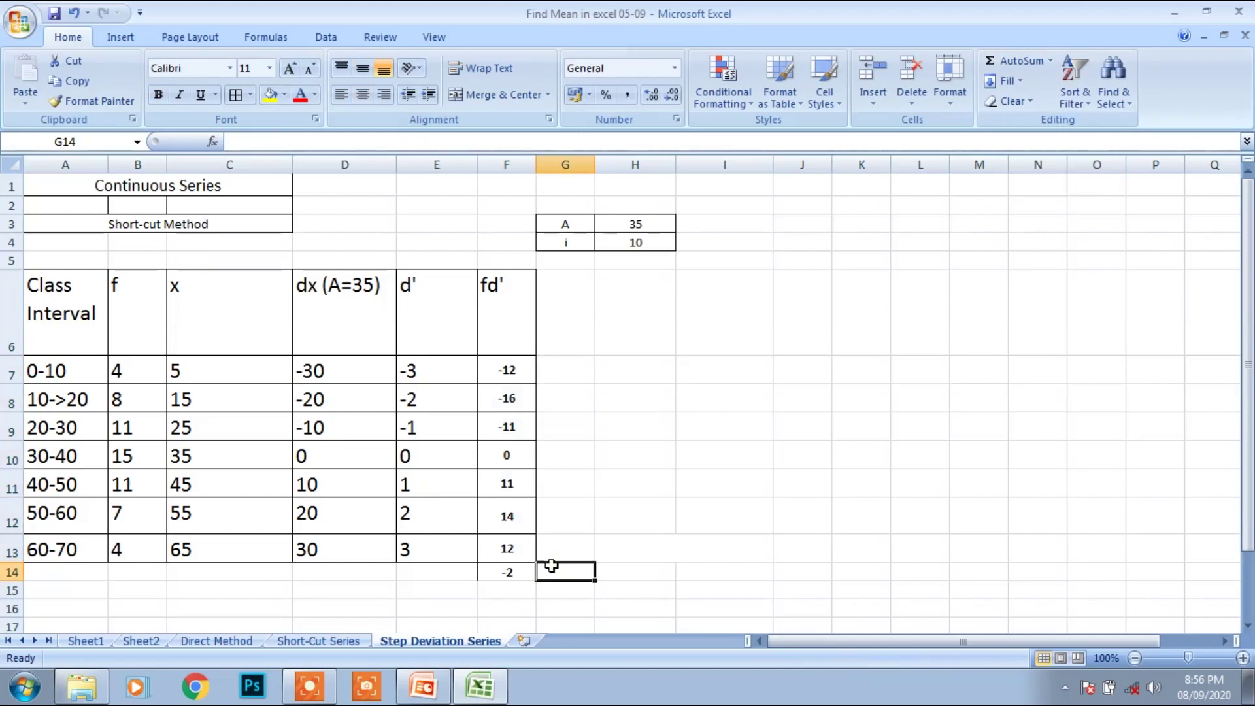
pyautogui.write('sigma(')
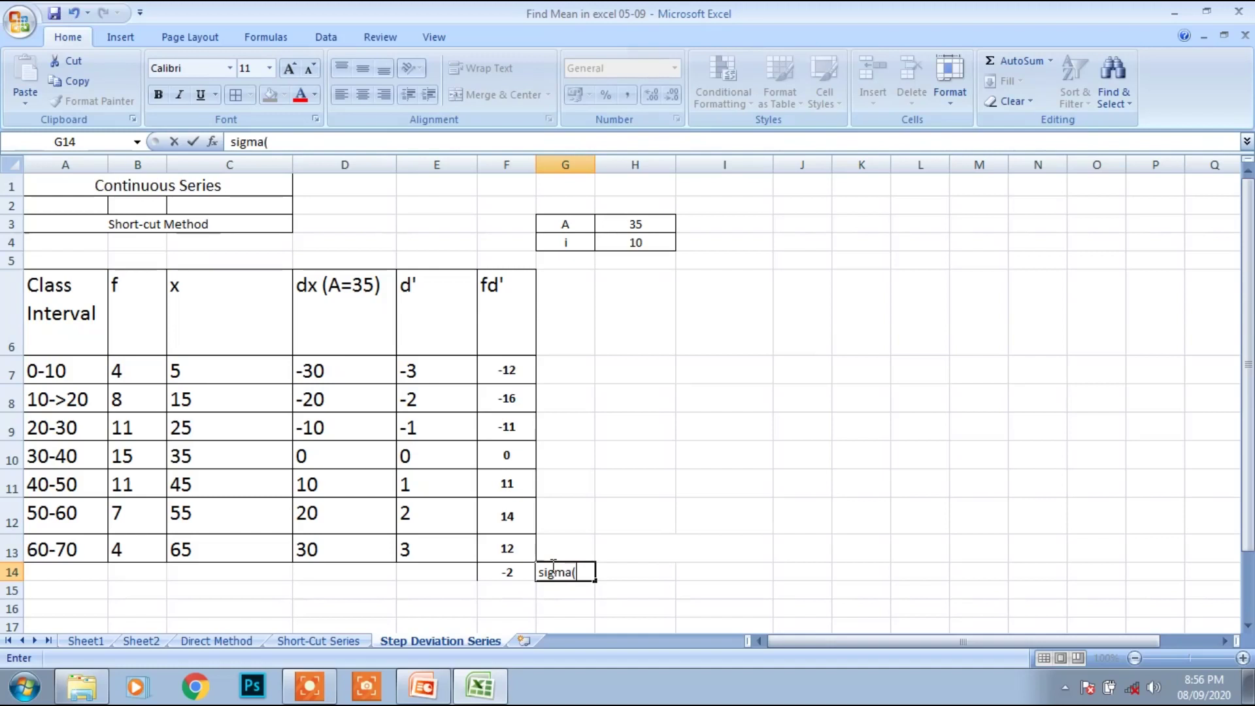
pyautogui.write("fd'")
pyautogui.click(496, 586)
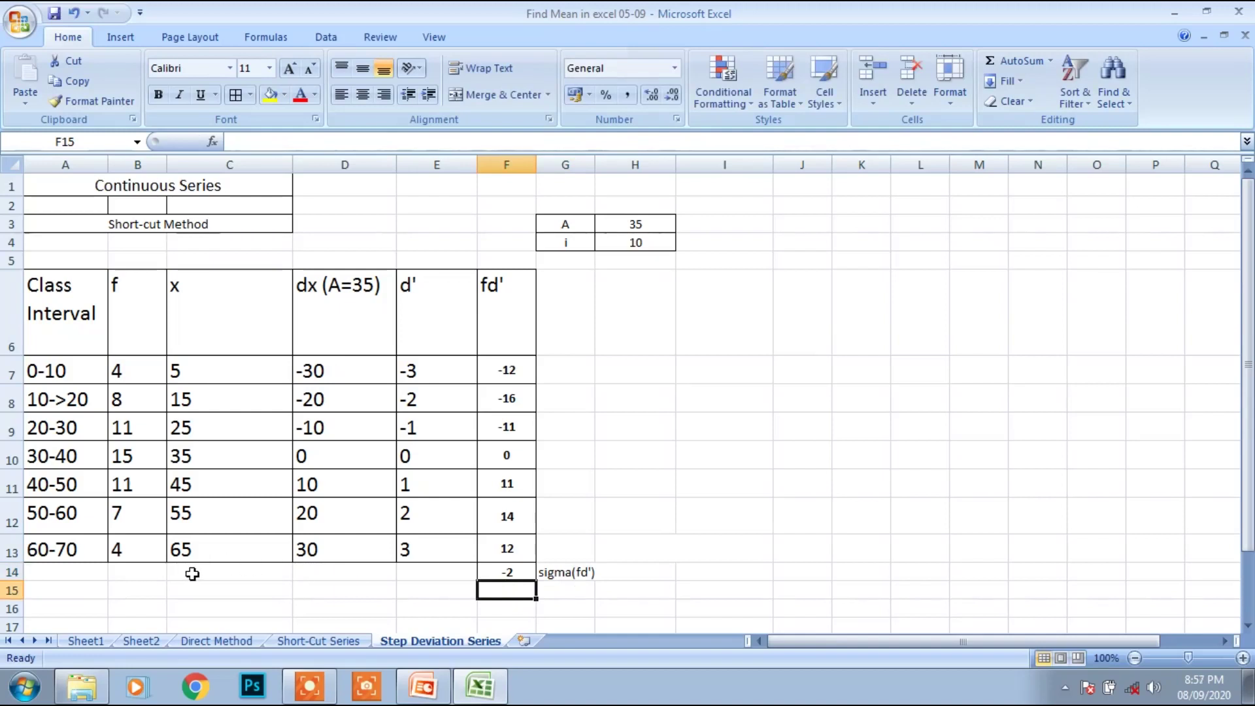
# Enter sigma(f) in cell A14 as the label for the frequency total
pyautogui.click(79, 571)
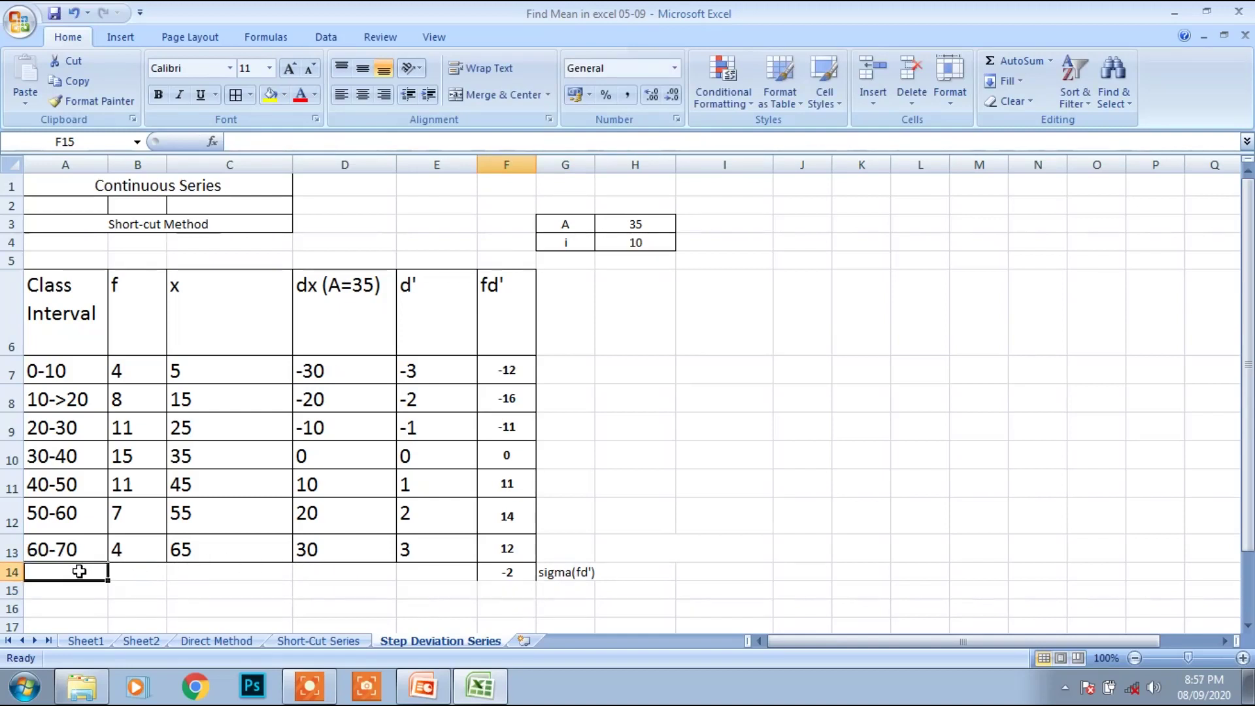
pyautogui.write('s')
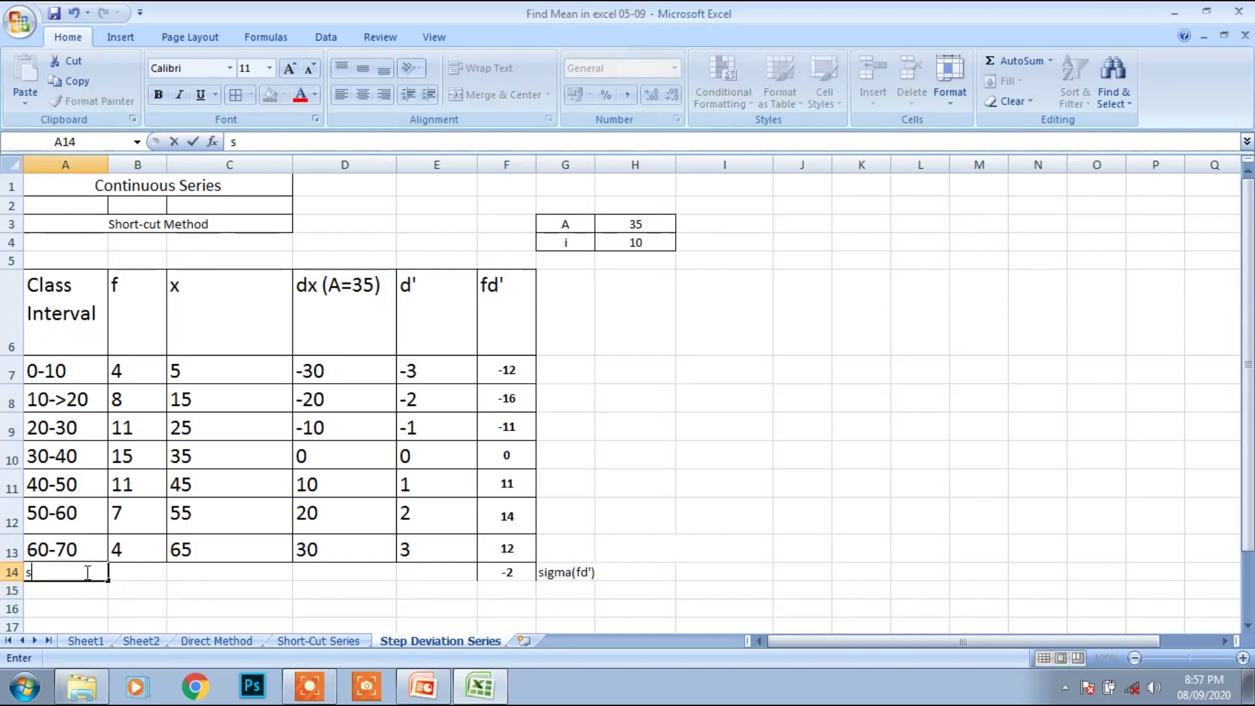
pyautogui.write('igma')
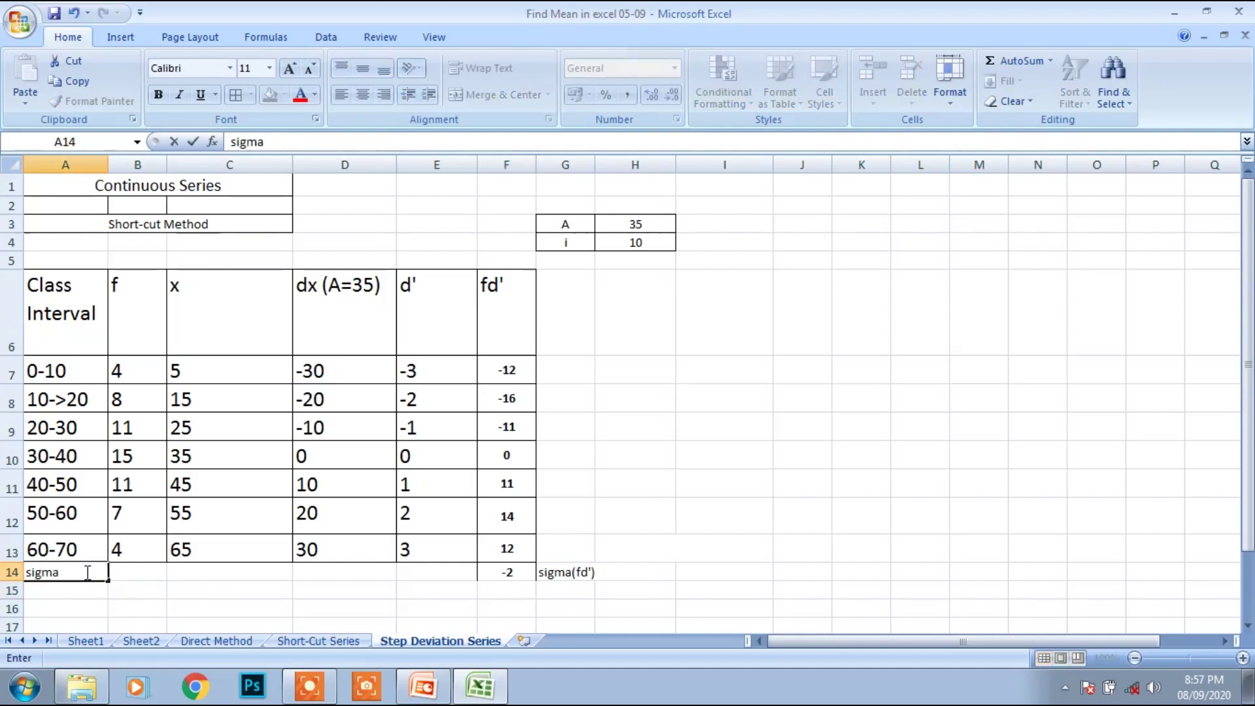
pyautogui.write('(f)')
# Total the frequencies of B7:B13 in cell B14 with AutoSum
pyautogui.click(146, 572)
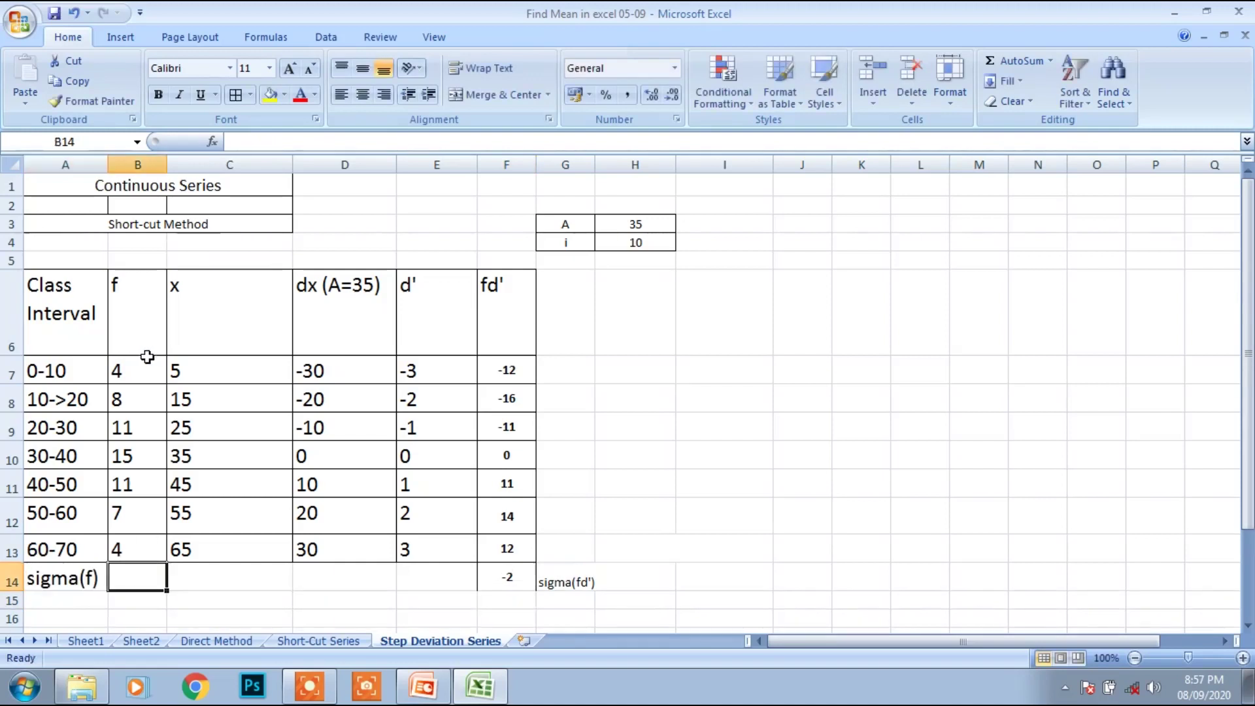
pyautogui.moveTo(142, 378); pyautogui.dragTo(151, 545)
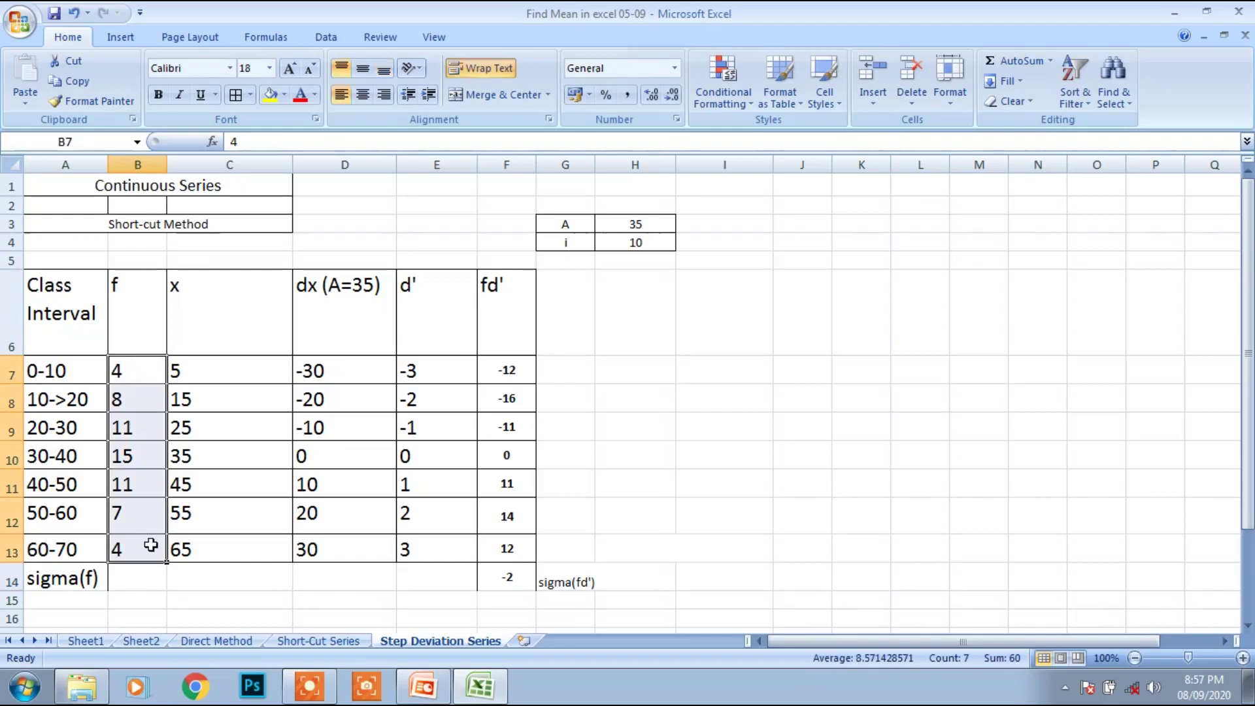
pyautogui.click(1049, 61)
pyautogui.click(1034, 84)
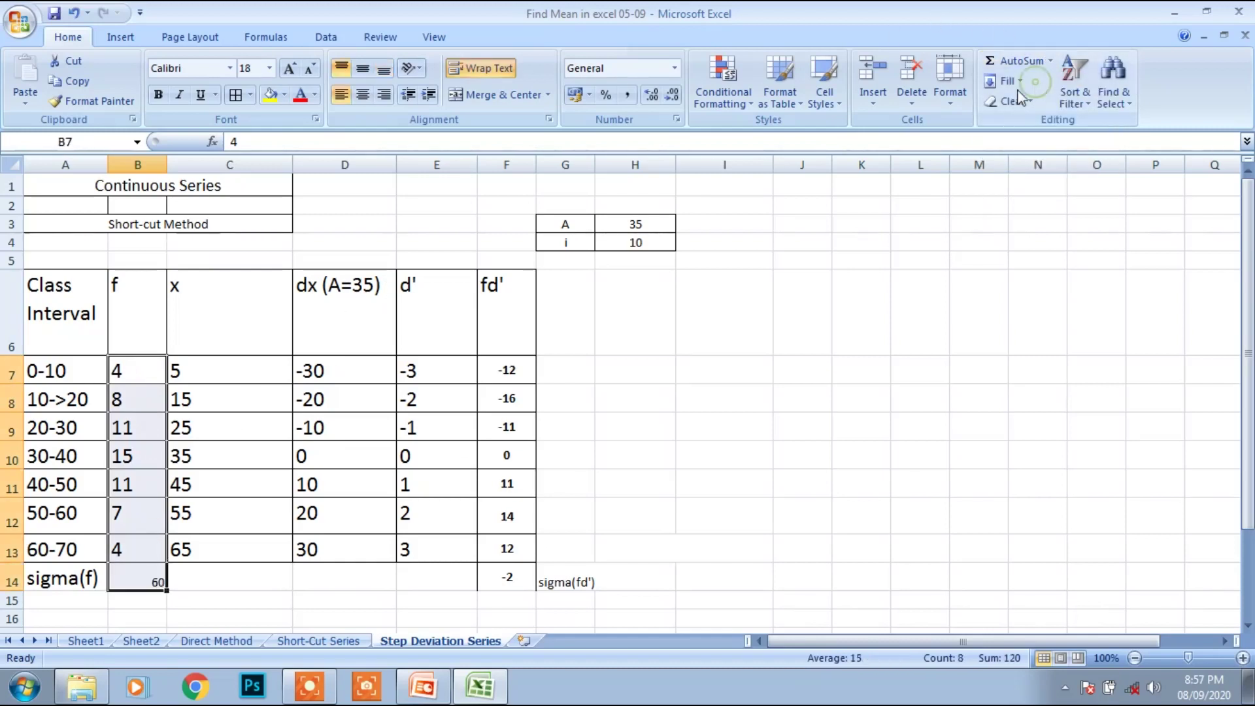
pyautogui.click(160, 575)
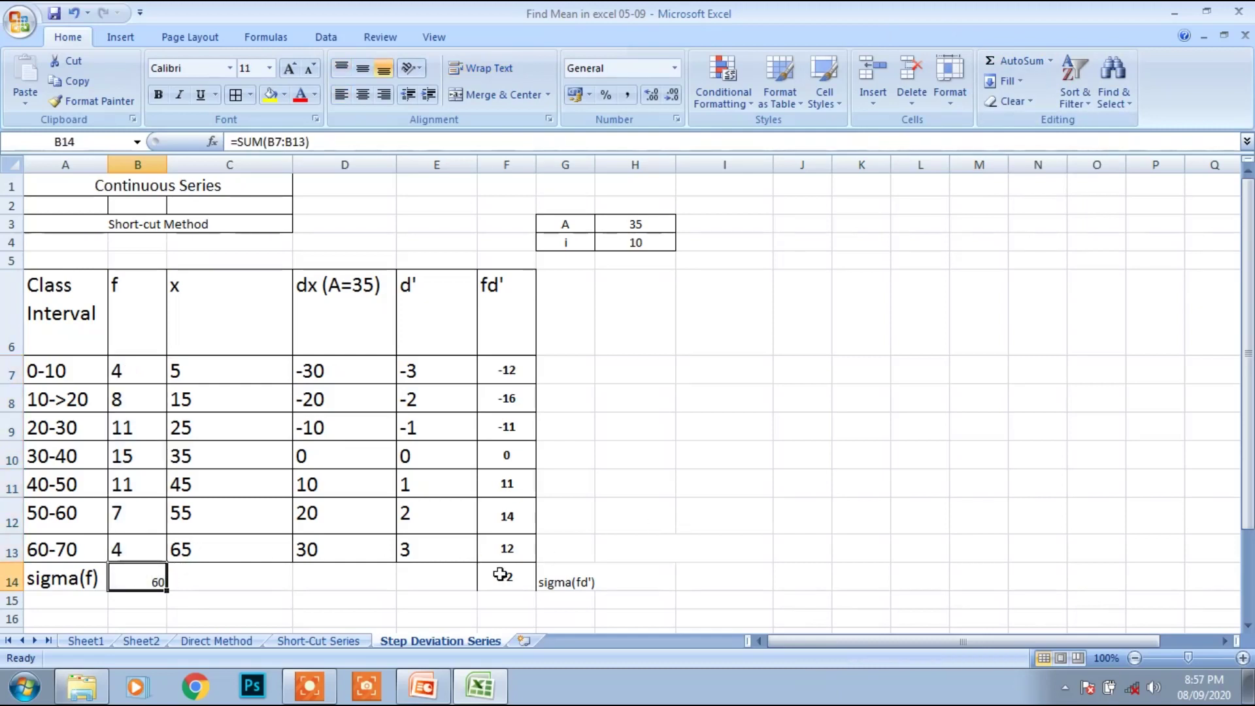
# Copy the mean formula text from cell G12 of the Short-Cut Series sheet into cell I7 of the Step Deviation Series sheet
pyautogui.click(337, 643)
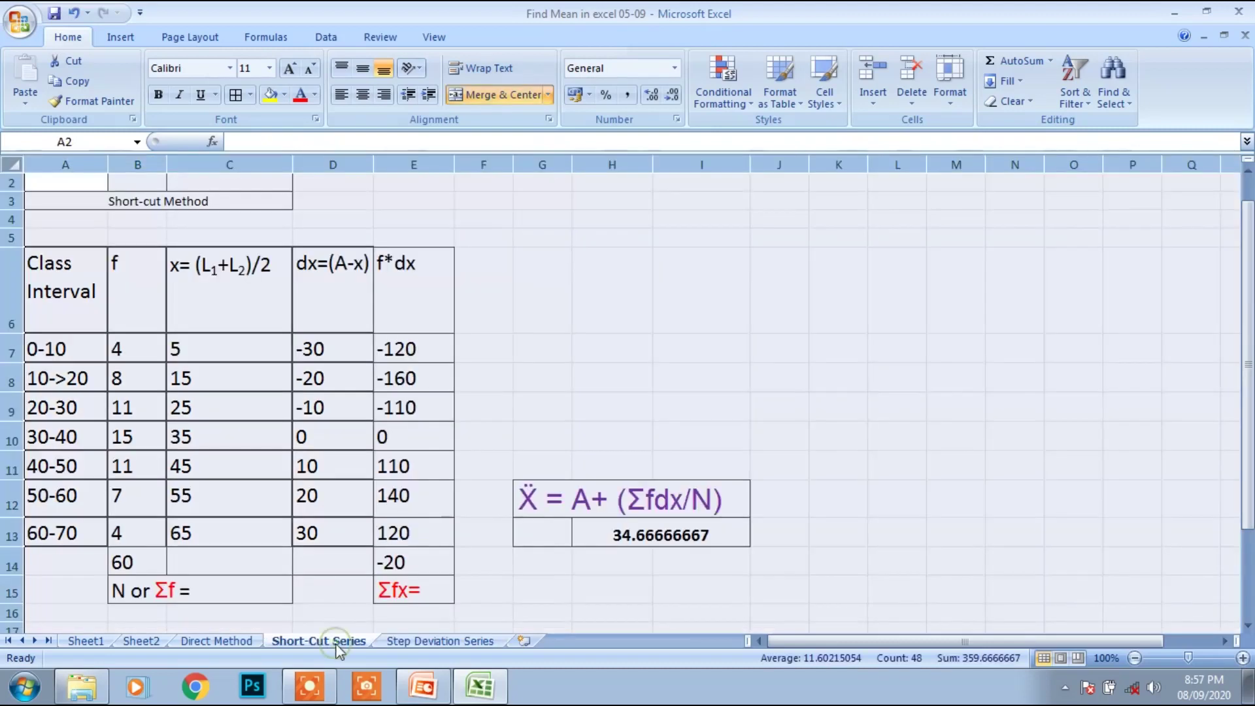
pyautogui.click(622, 502)
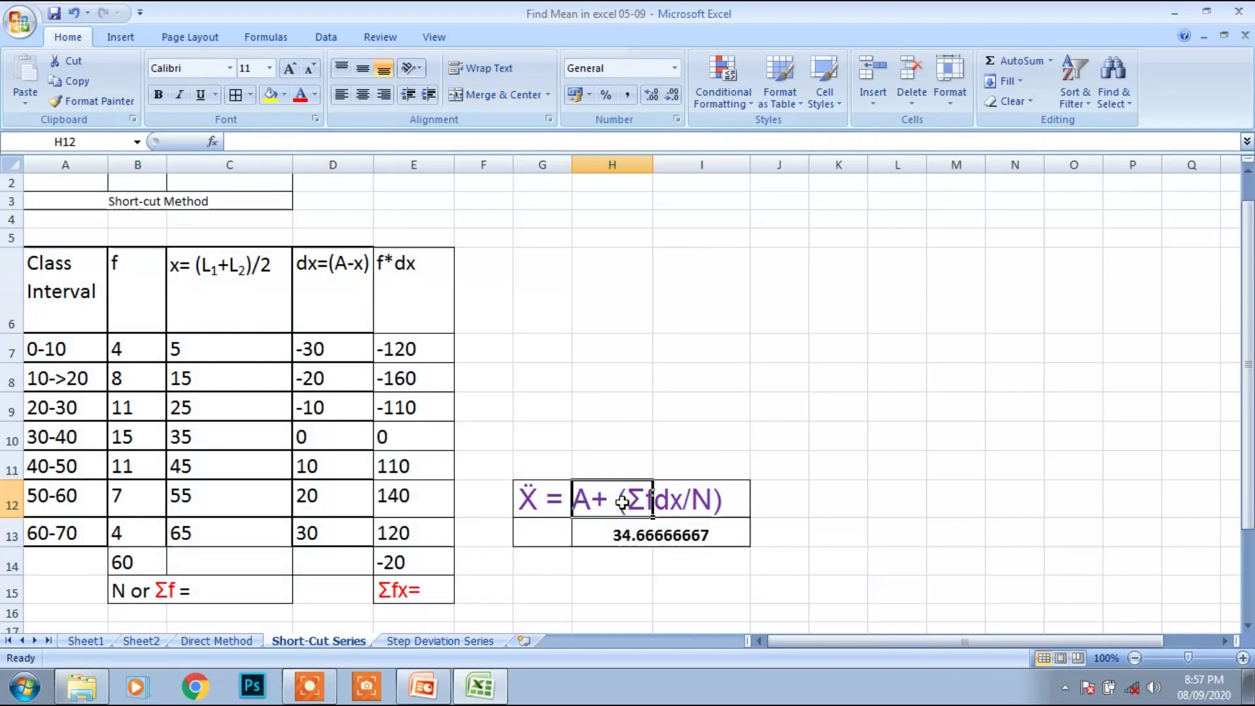
pyautogui.click(557, 501)
pyautogui.hotkey('ctrl', 'c')
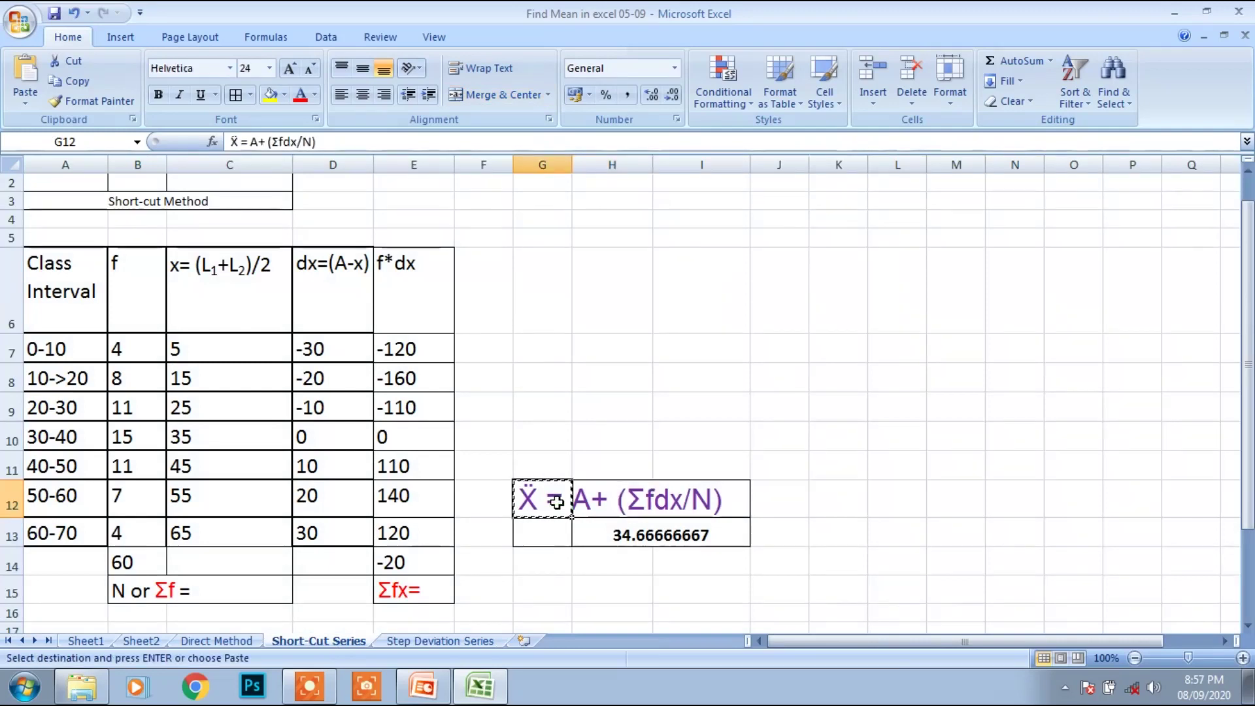
pyautogui.click(446, 642)
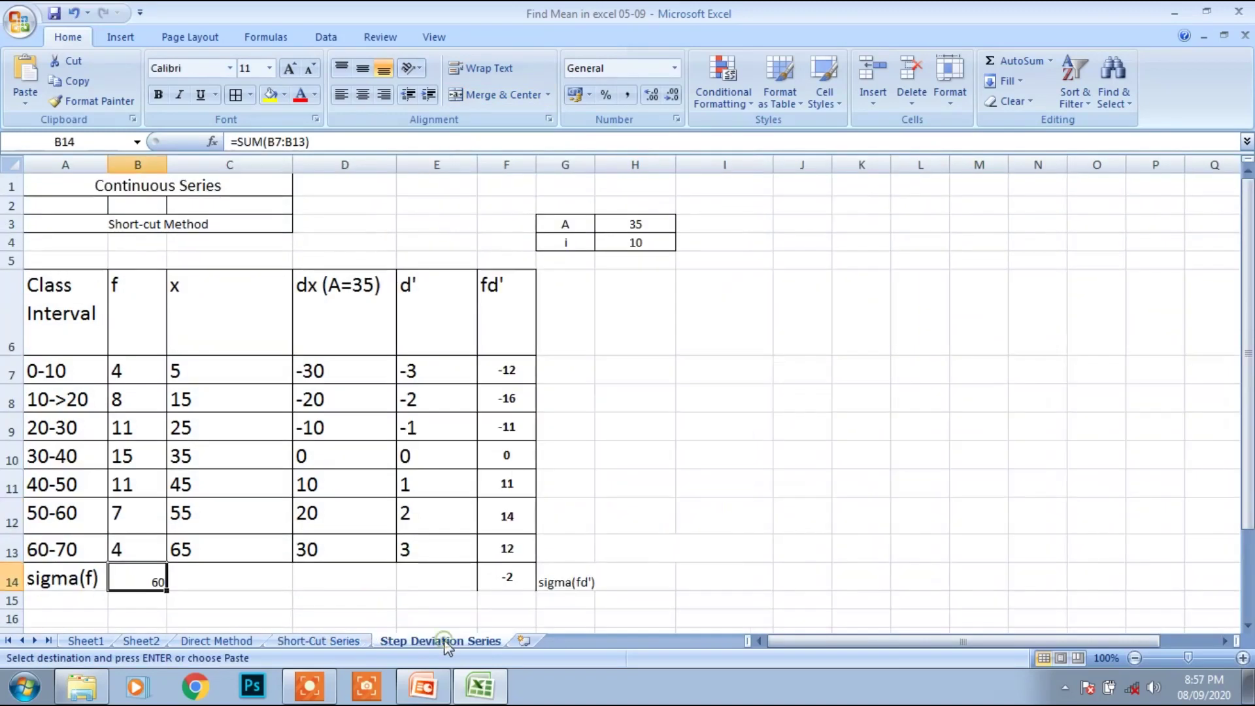
pyautogui.click(721, 371)
pyautogui.hotkey('ctrl', 'v')
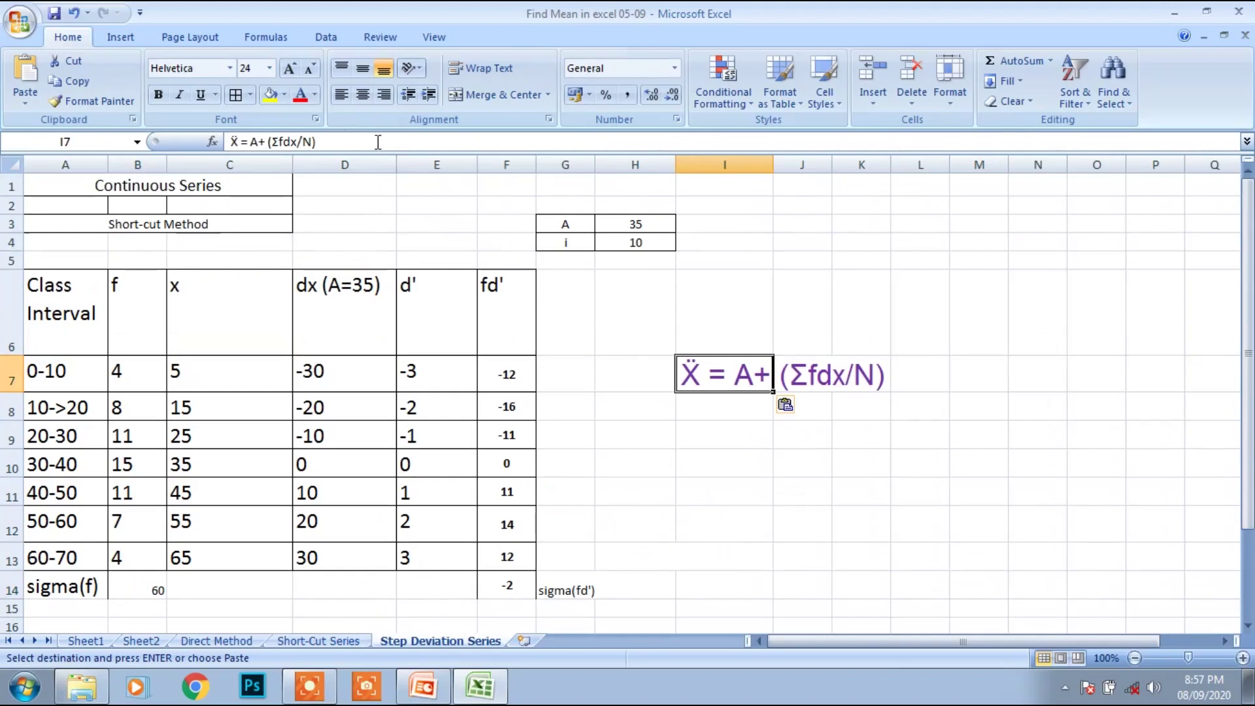
# Change fdx to fd' in the formula text of cell I7 so it reads Ẍ = A+ (Σfd'/N)
pyautogui.click(297, 142)
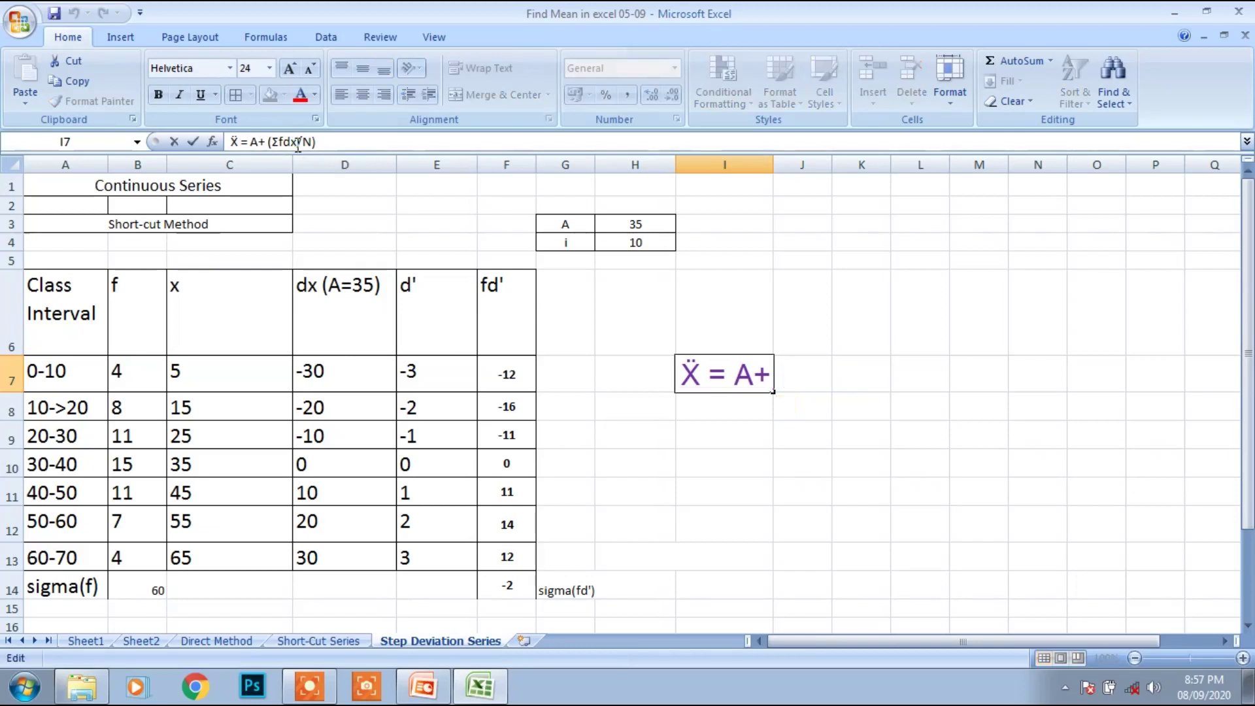
pyautogui.press('BackSpace')
pyautogui.write("'")
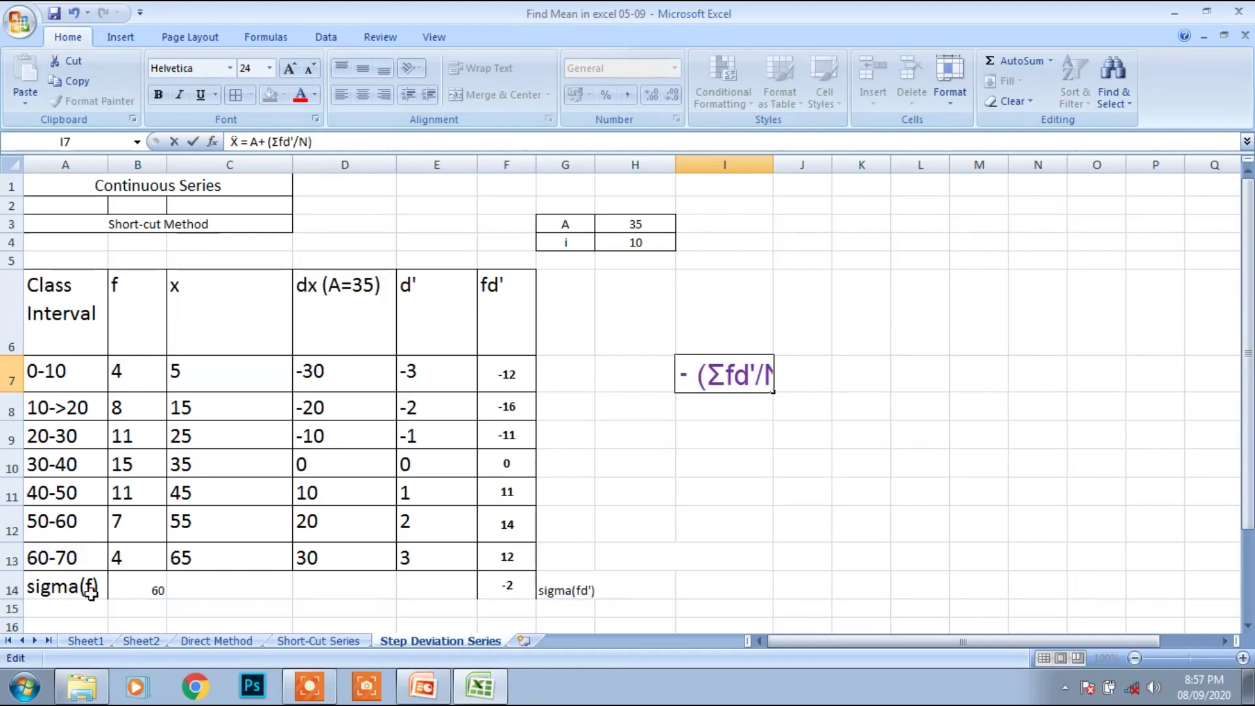
pyautogui.click(134, 588)
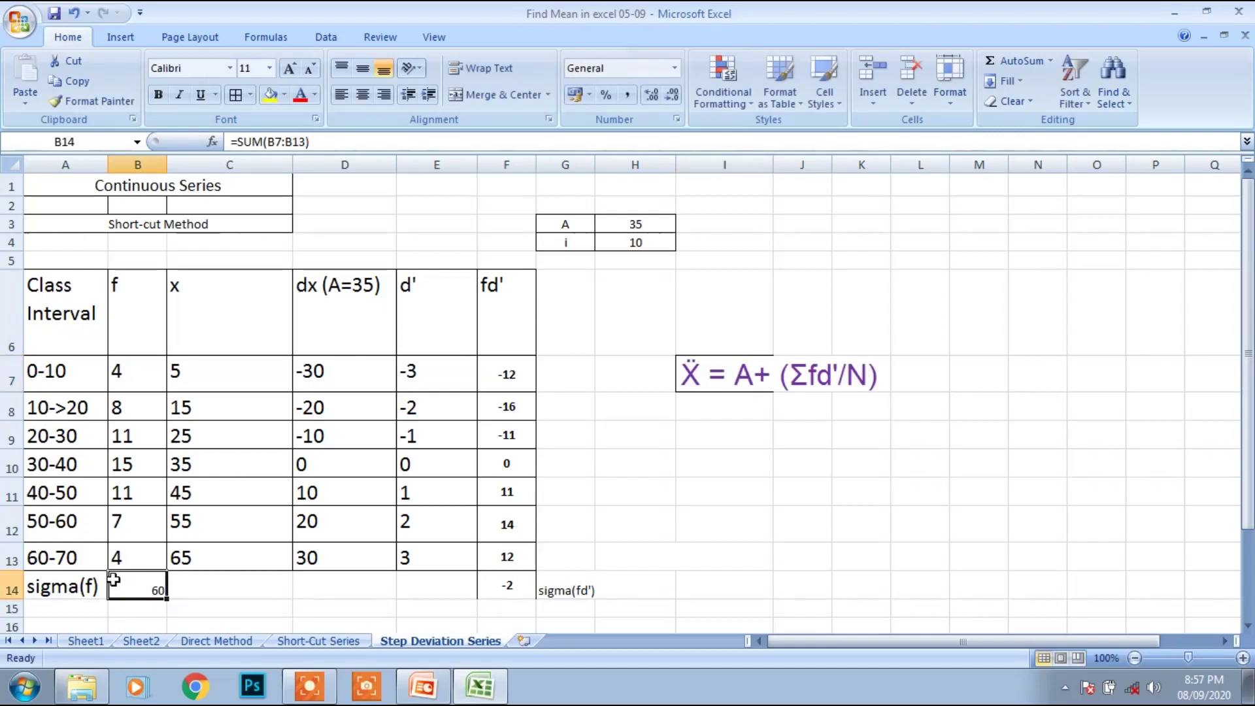
pyautogui.click(717, 370)
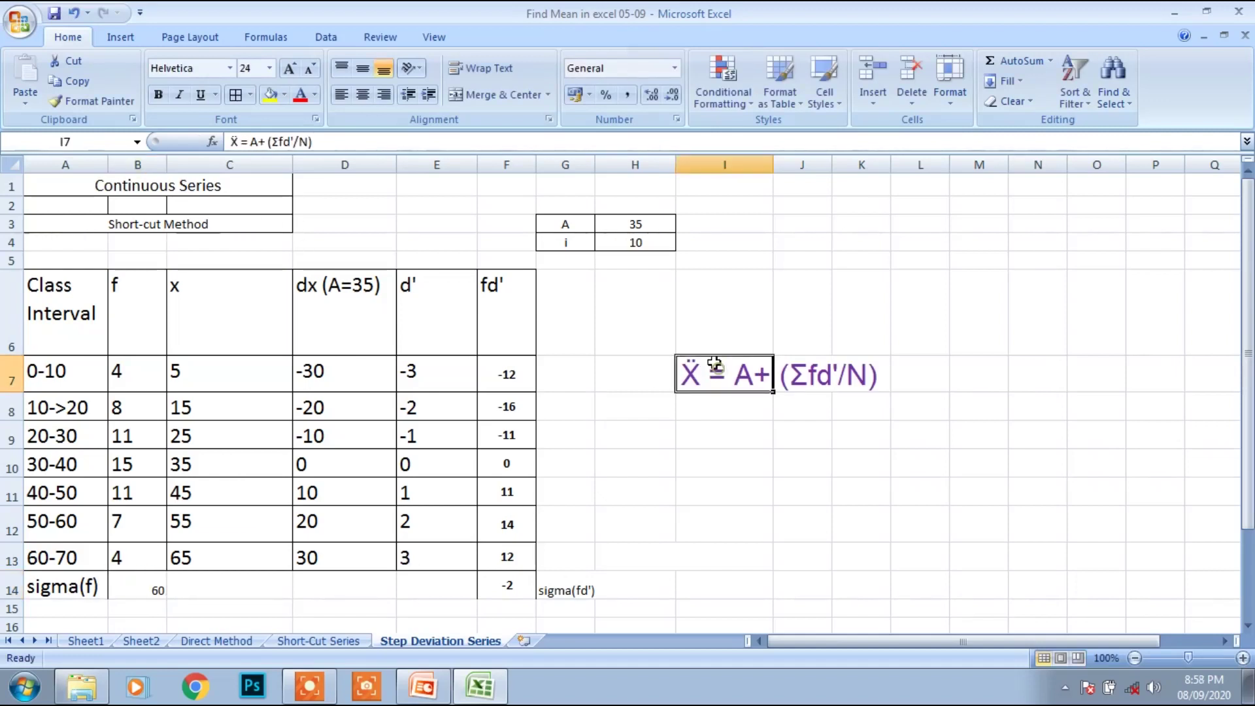
# Append *i to the mean formula text in cell I7 and widen column I to fit it
pyautogui.click(322, 143)
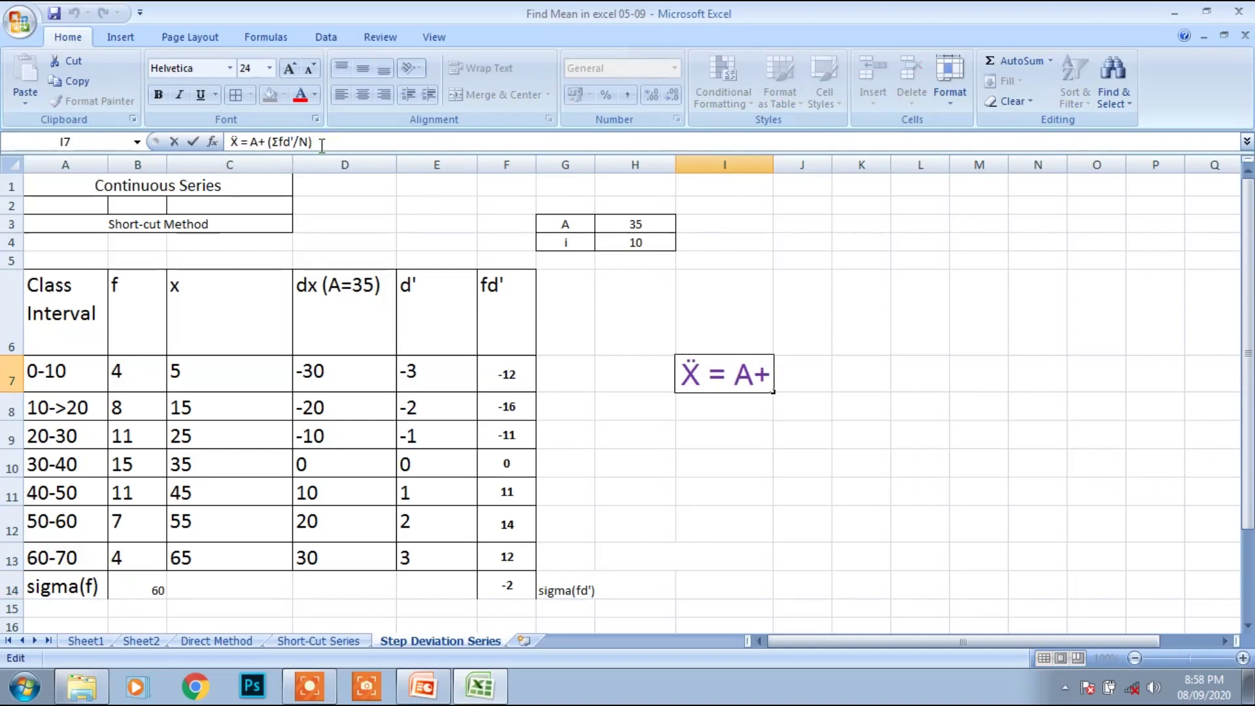
pyautogui.write('*i')
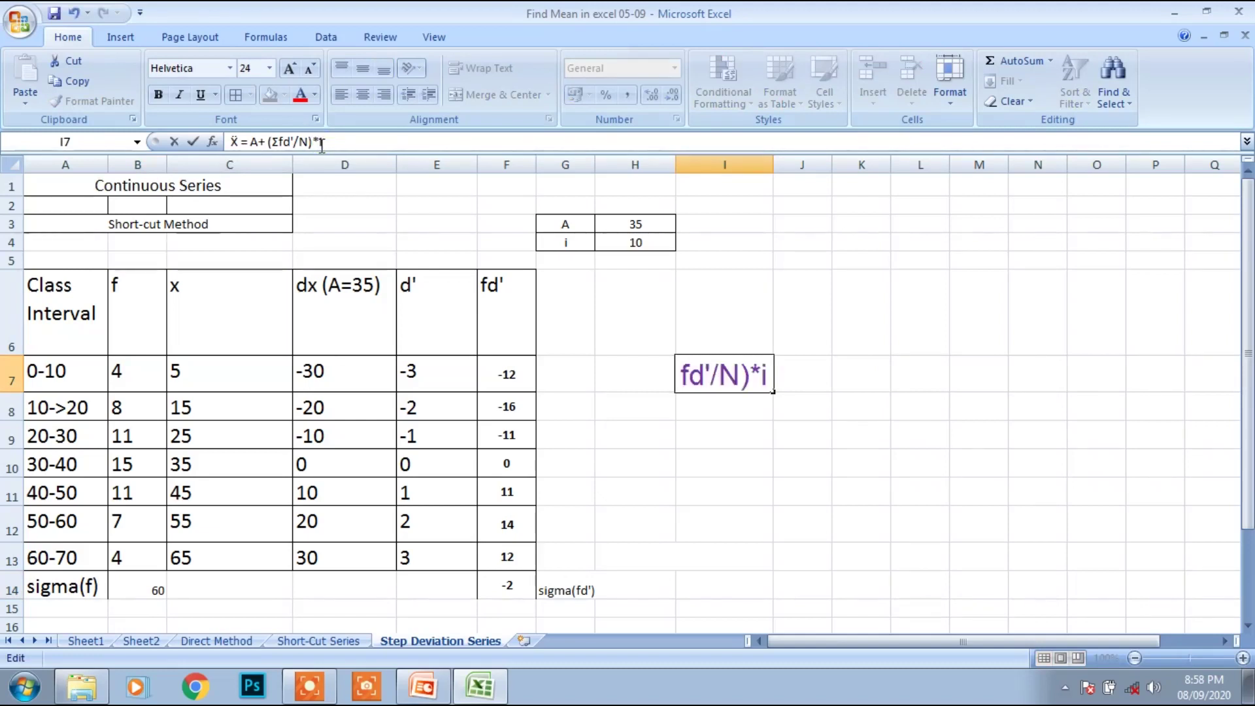
pyautogui.click(601, 398)
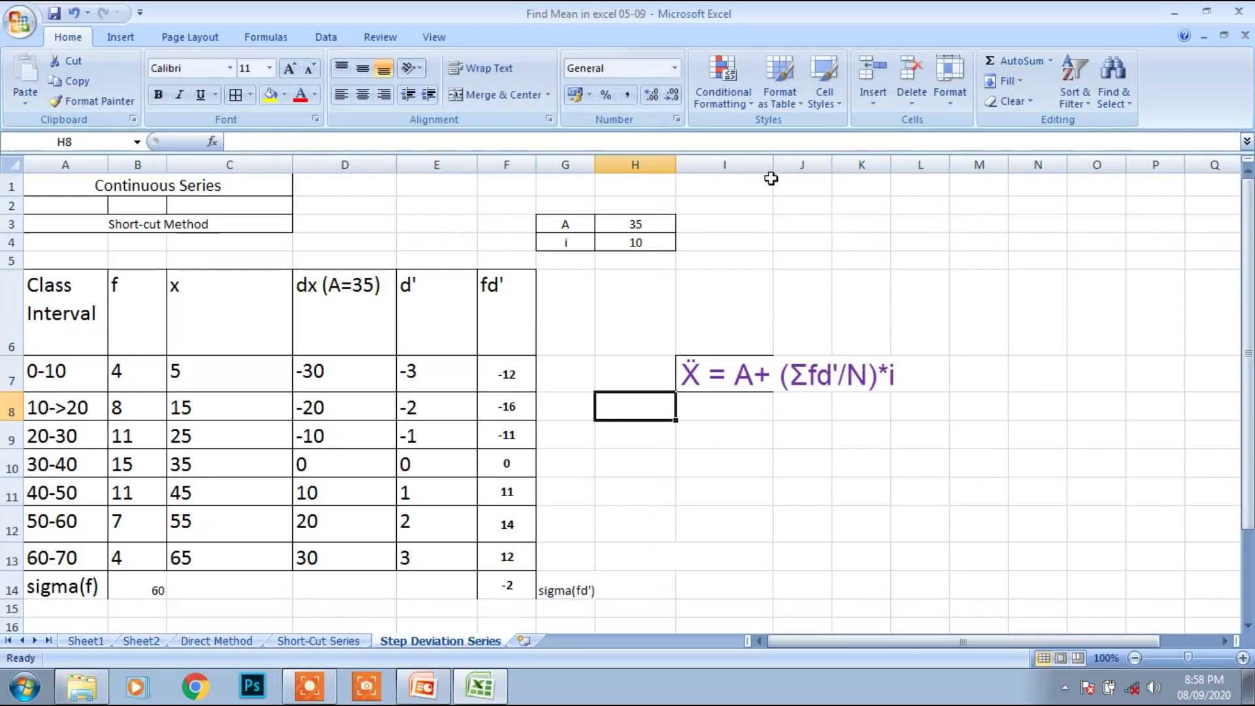
pyautogui.moveTo(773, 168); pyautogui.dragTo(933, 189)
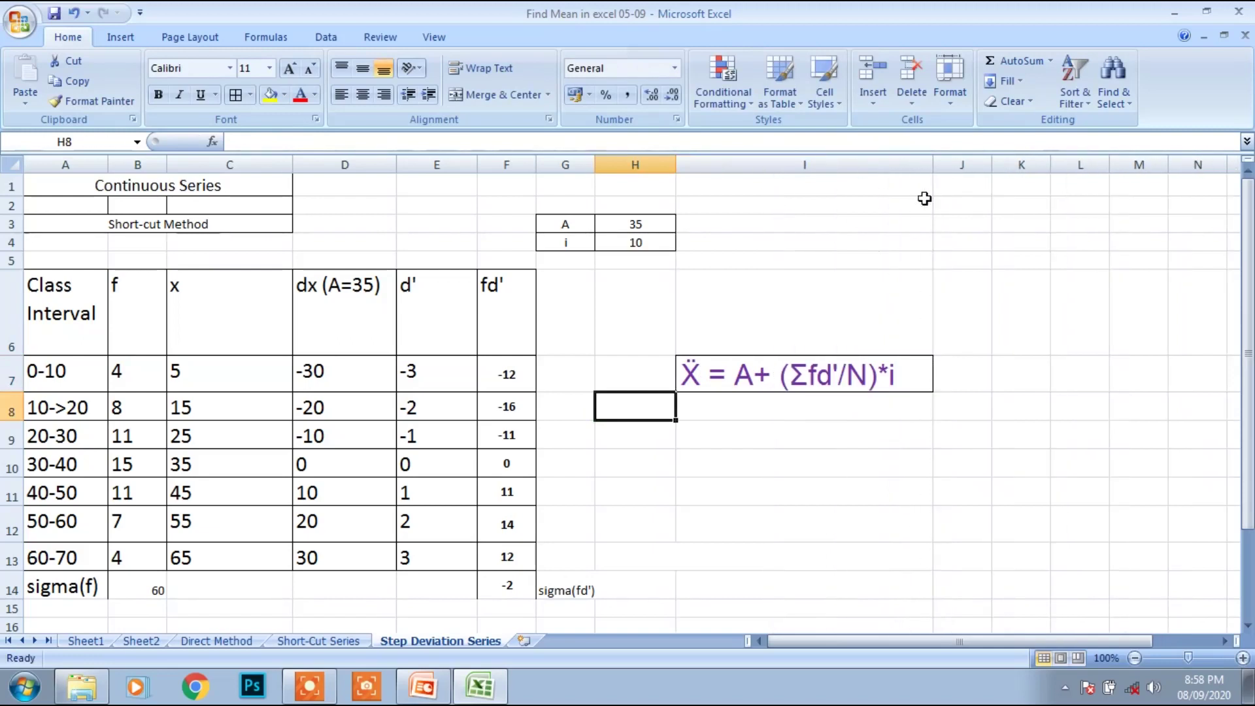
# Start the mean calculation in cell I9 with an opening parenthesis and a reference to the A value in H3
pyautogui.click(736, 411)
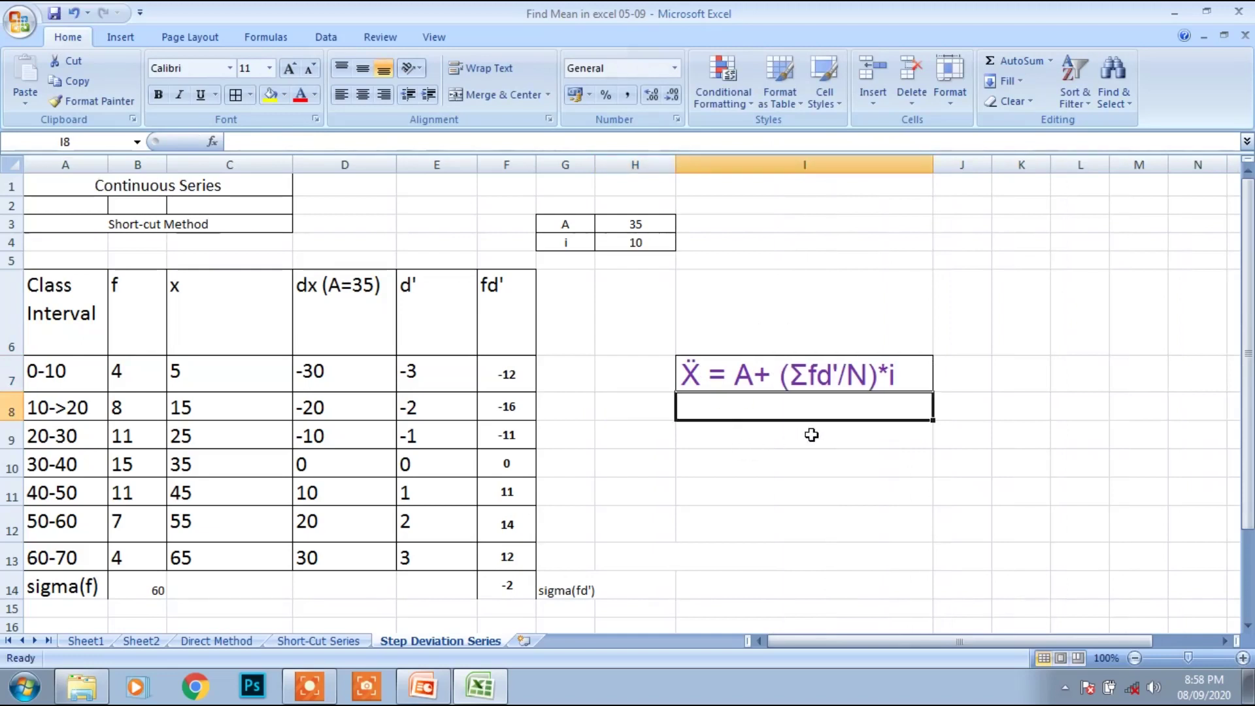
pyautogui.click(922, 439)
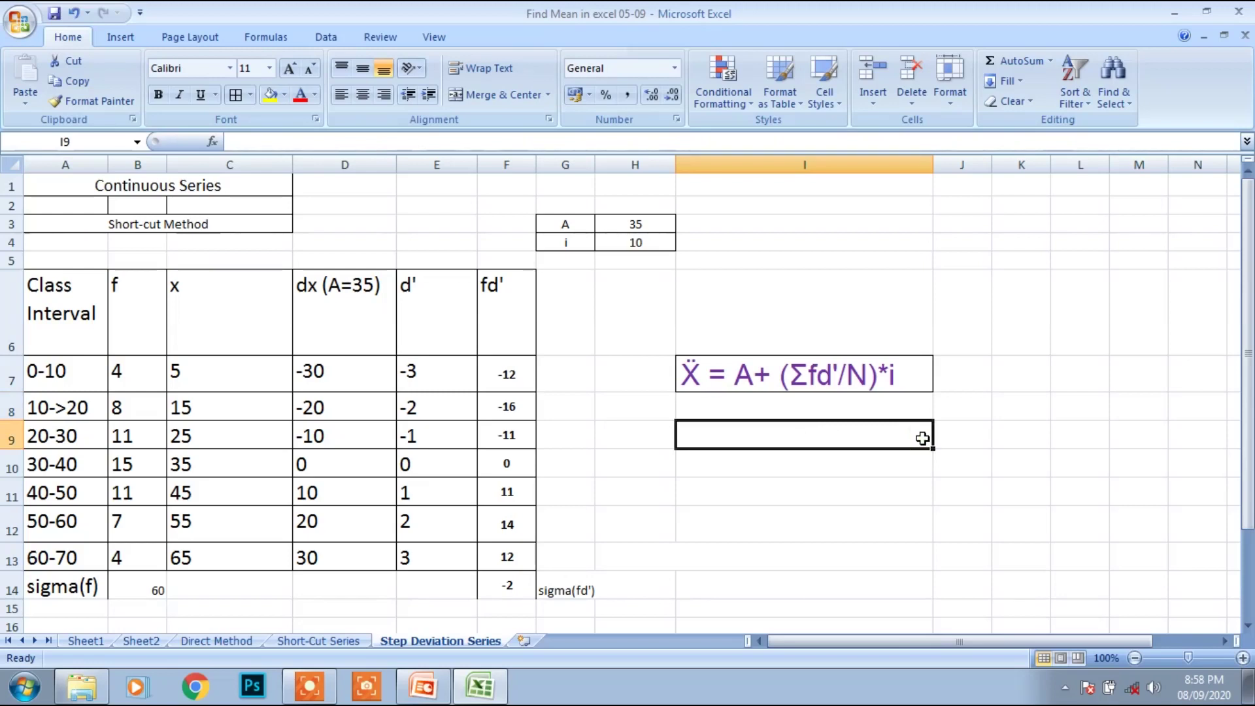
pyautogui.click(958, 434)
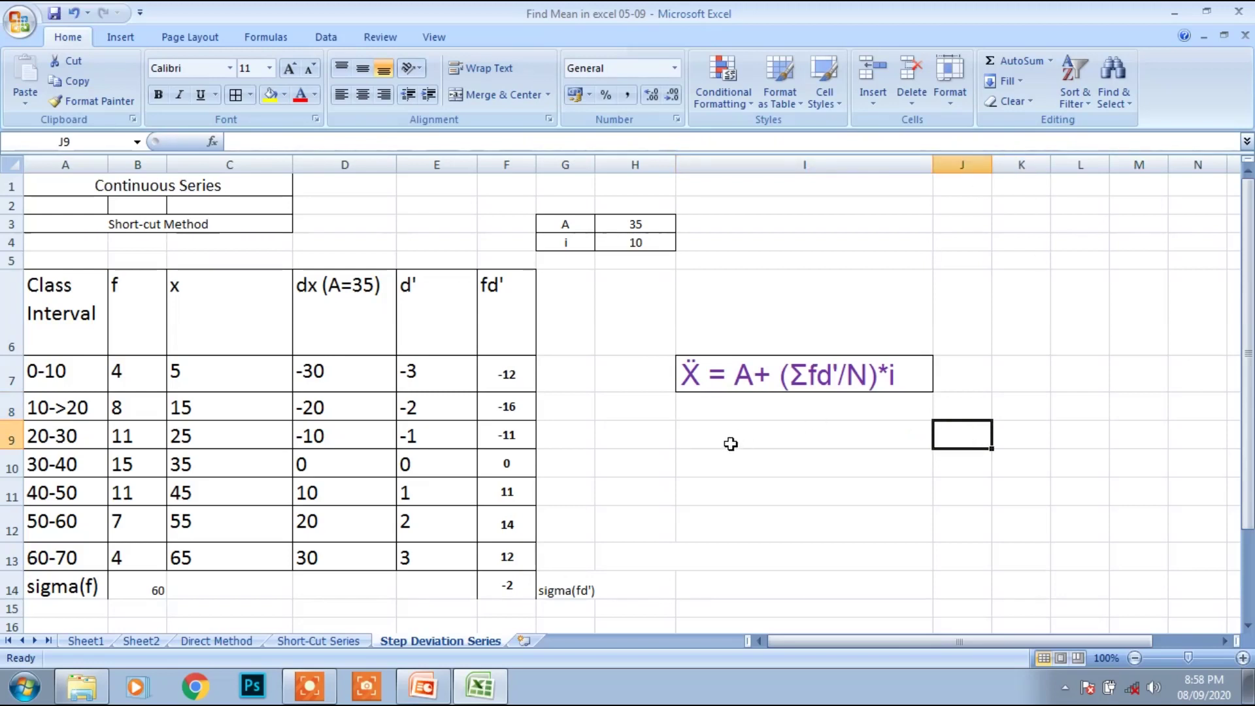
pyautogui.click(730, 444)
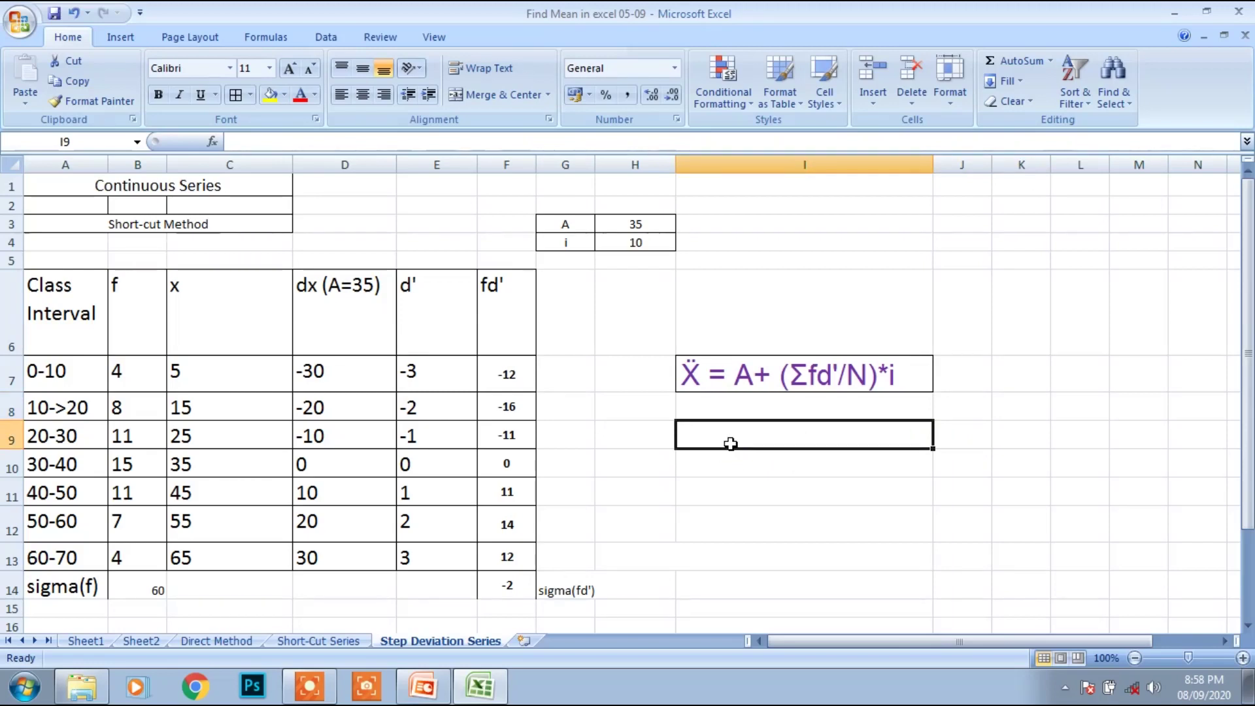
pyautogui.write('=')
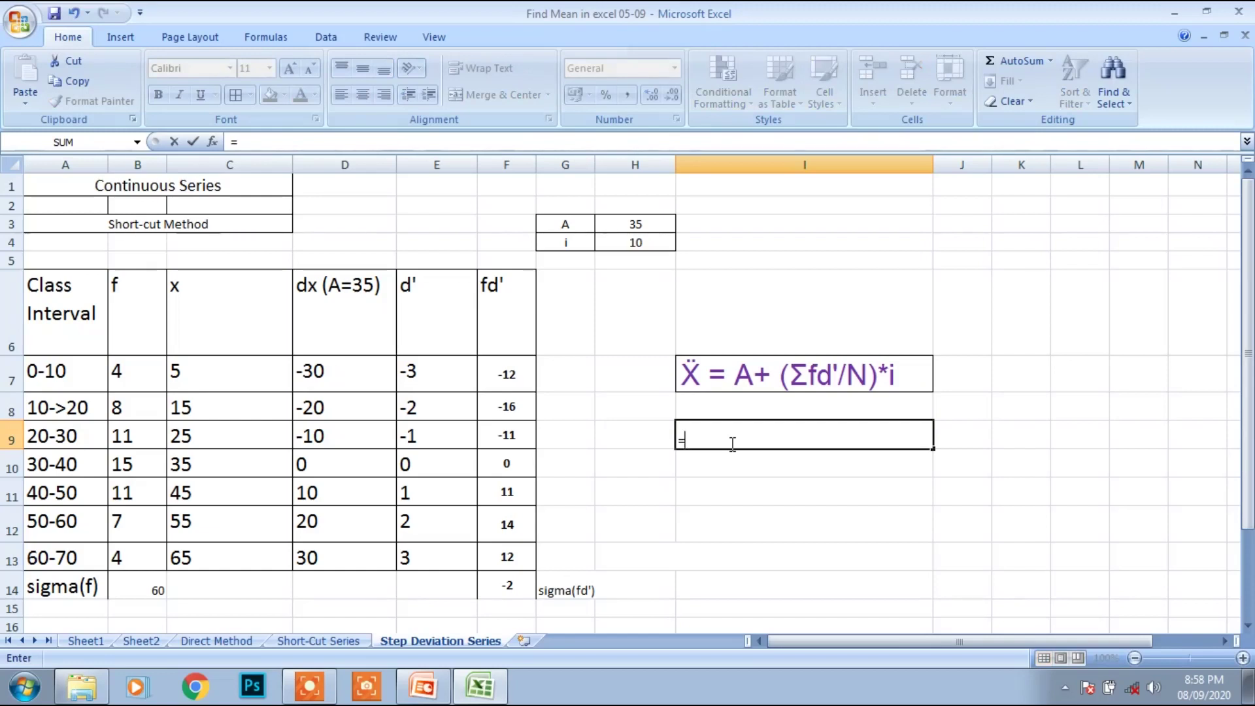
pyautogui.click(645, 222)
pyautogui.press('BackSpace')
pyautogui.press('BackSpace')
pyautogui.write('(')
pyautogui.click(647, 228)
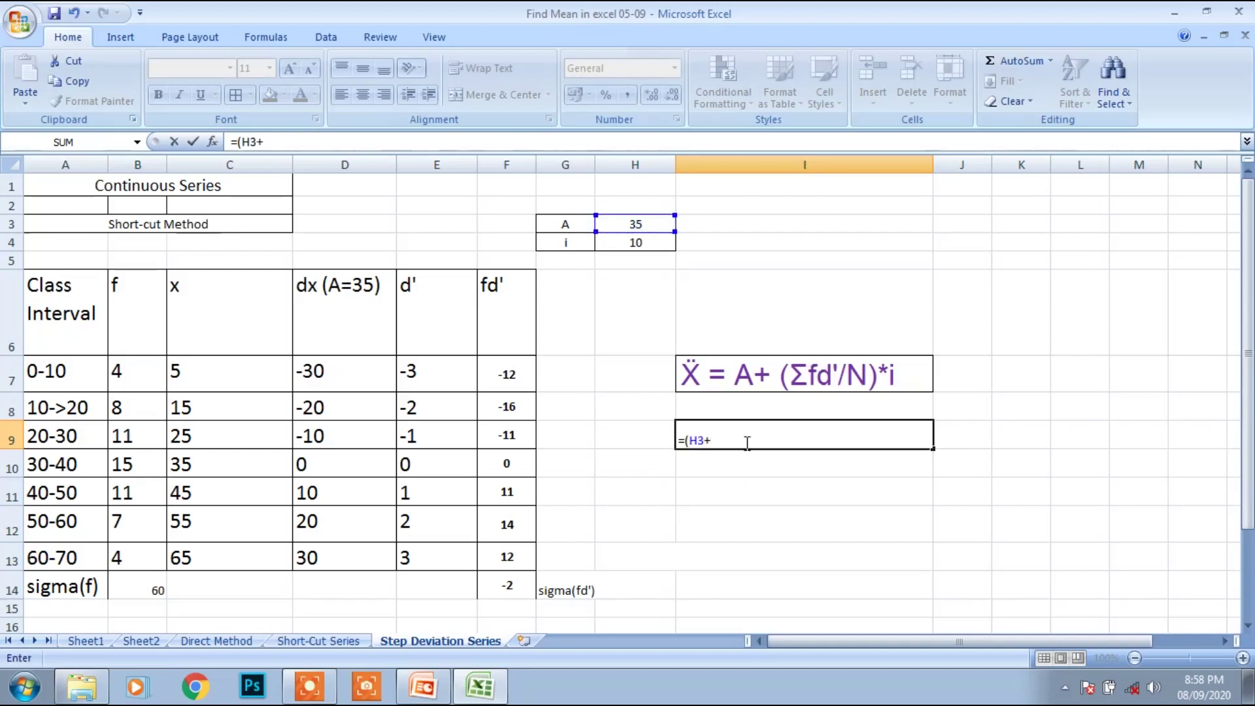
# Extend the I9 formula with the fd' total over the frequency total, multiplied by i, as =(H3+((F14/B14)*H4
pyautogui.write('(')
pyautogui.write('(-')
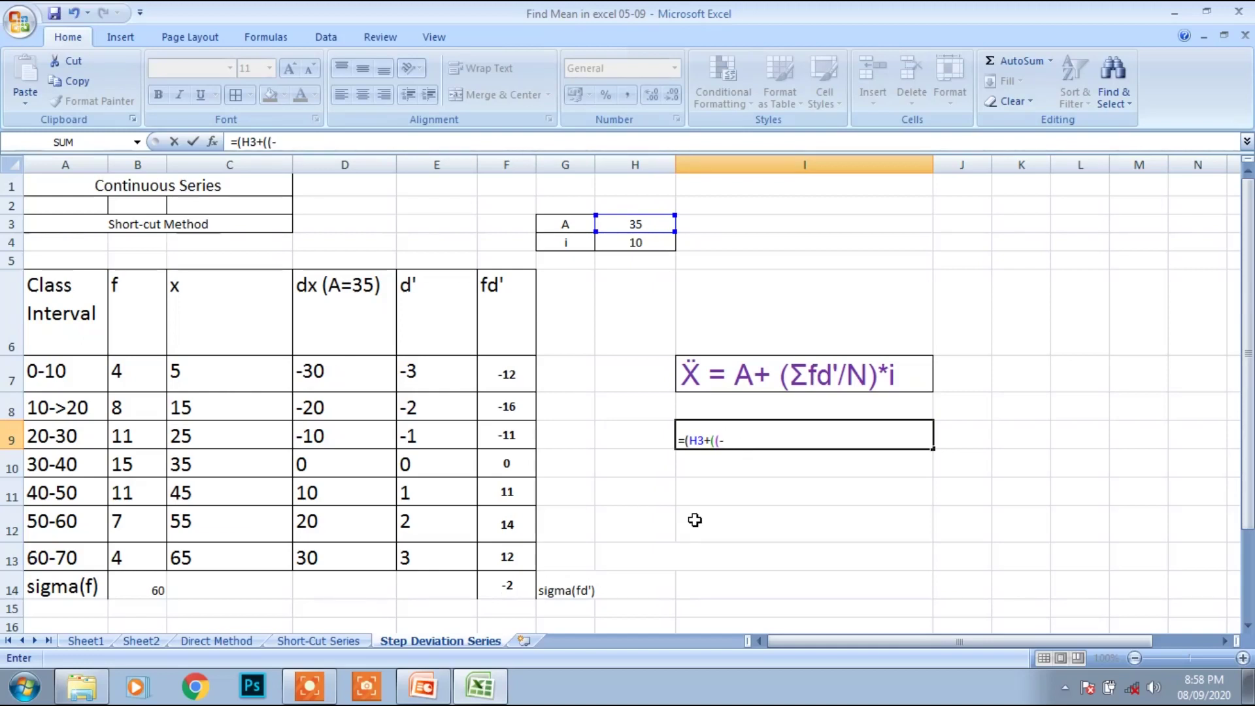
pyautogui.press('BackSpace')
pyautogui.press('BackSpace')
pyautogui.click(507, 589)
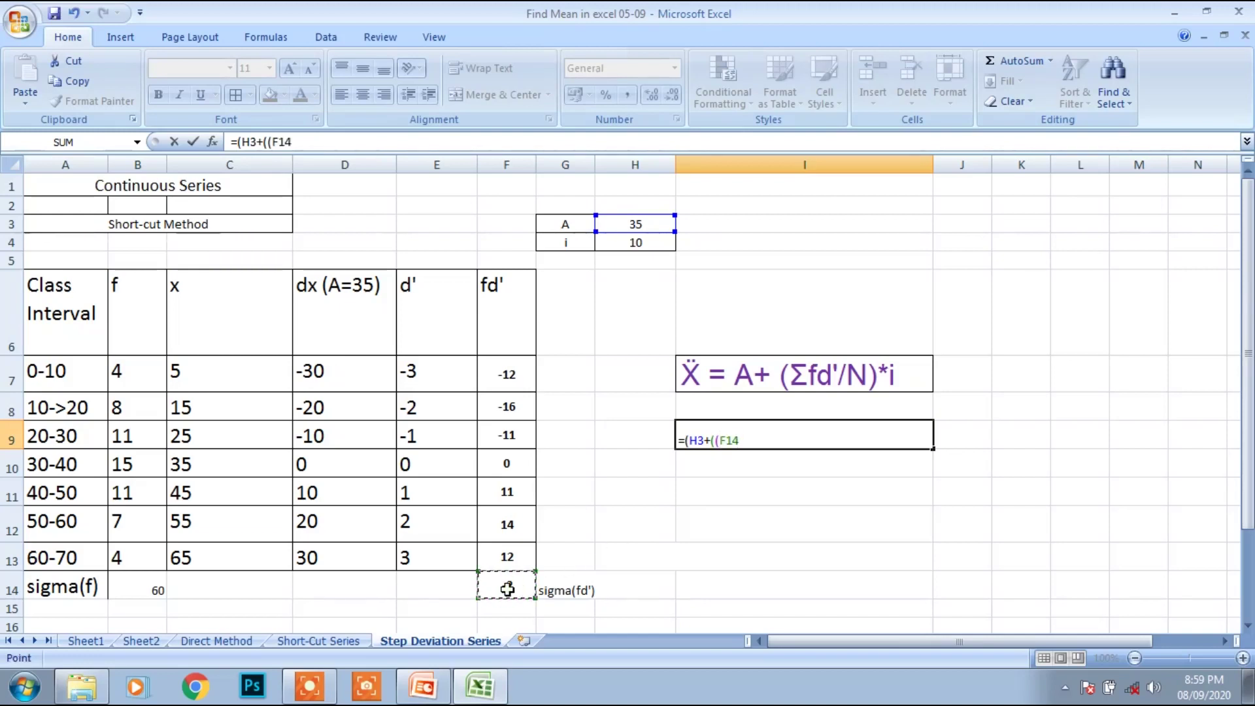
pyautogui.write('/')
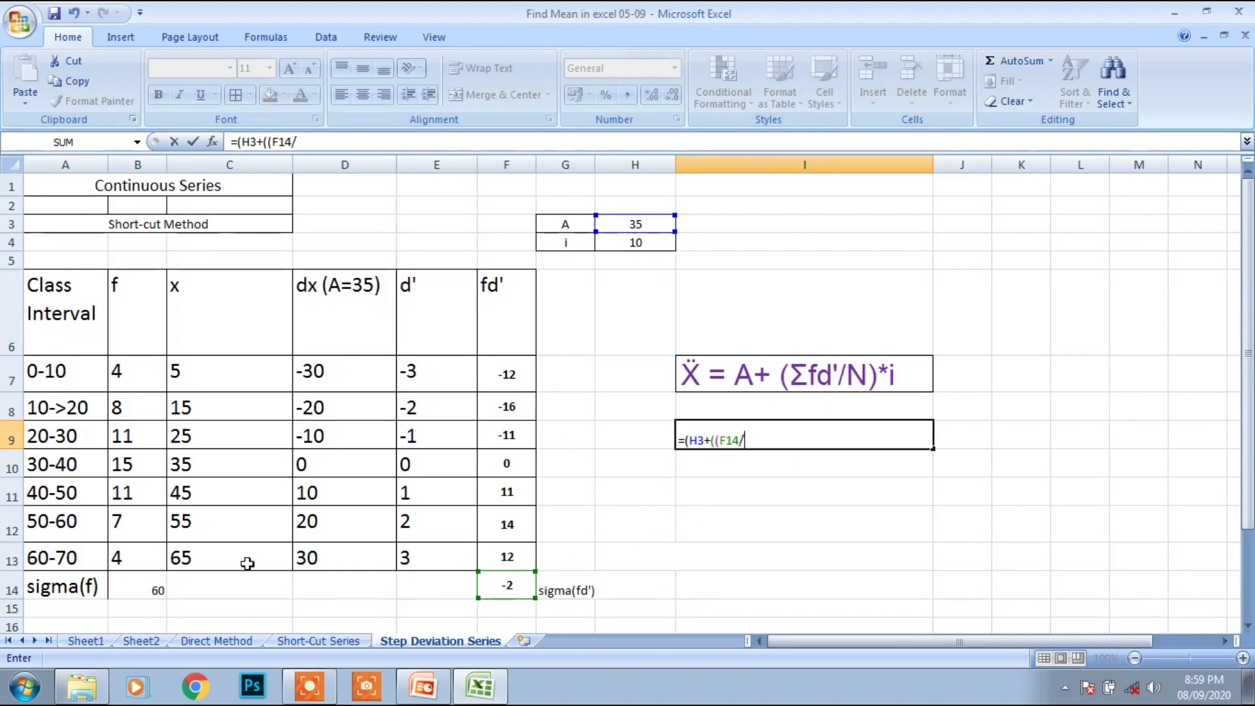
pyautogui.click(151, 593)
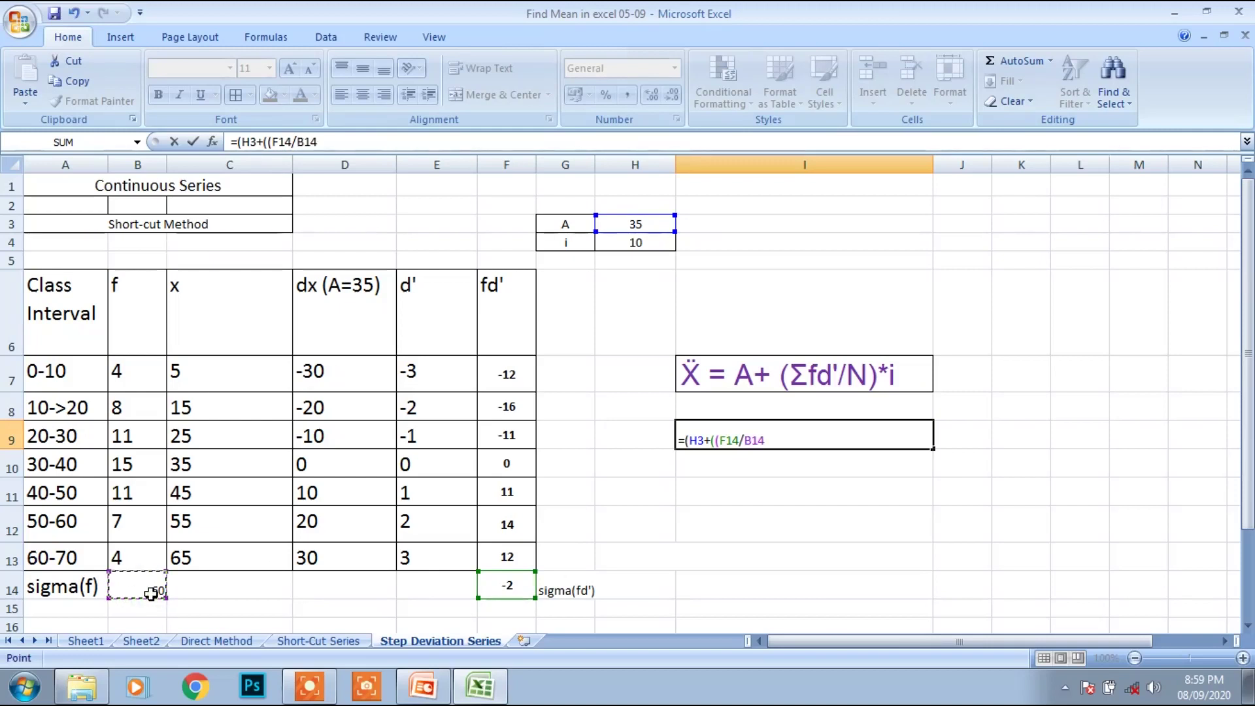
pyautogui.write(')')
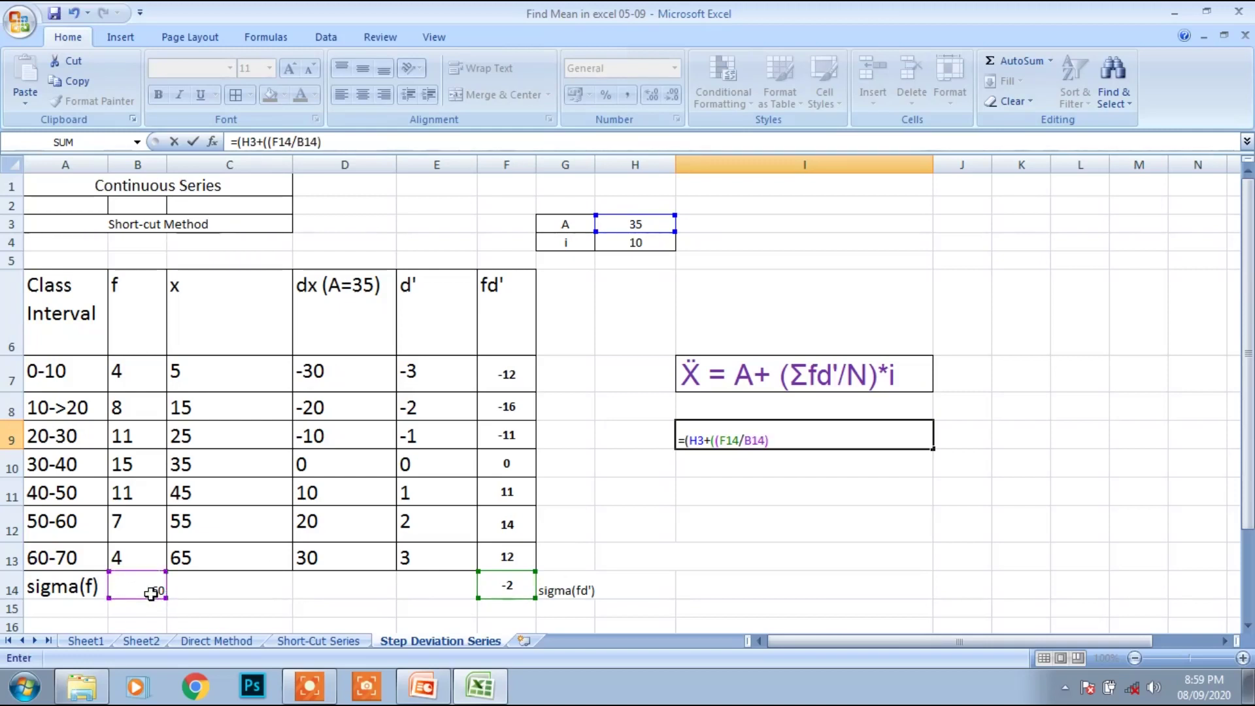
pyautogui.write('*')
pyautogui.click(637, 246)
pyautogui.press('Return')
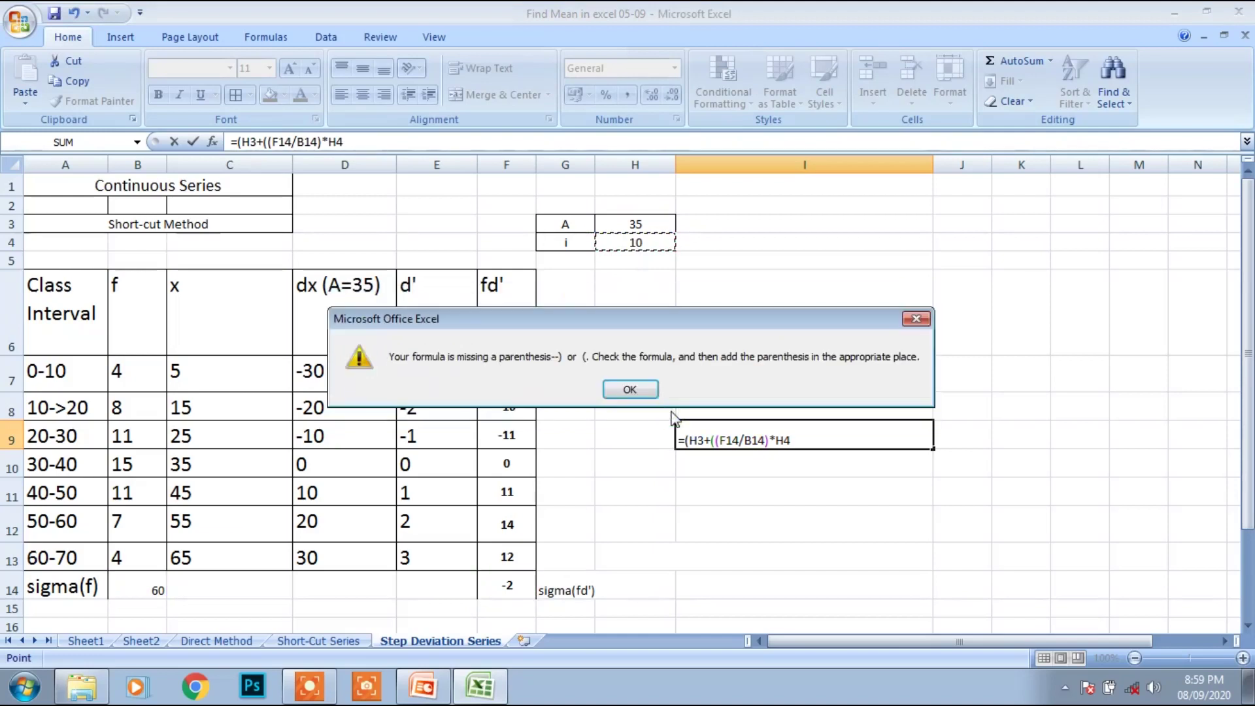
# Complete the closing parentheses of the I9 formula so it reads =(H3+((F14/B14)*H4)), accepting the proposed correction
pyautogui.click(630, 390)
pyautogui.doubleClick(783, 439)
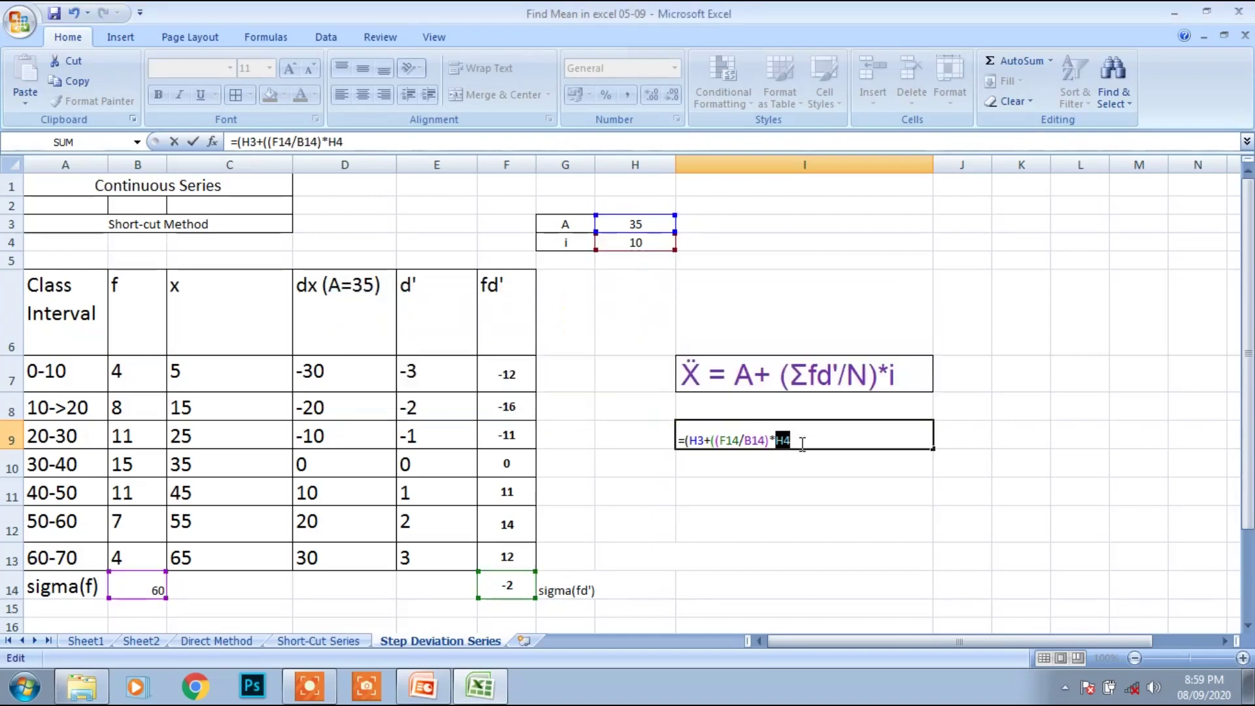
pyautogui.click(797, 442)
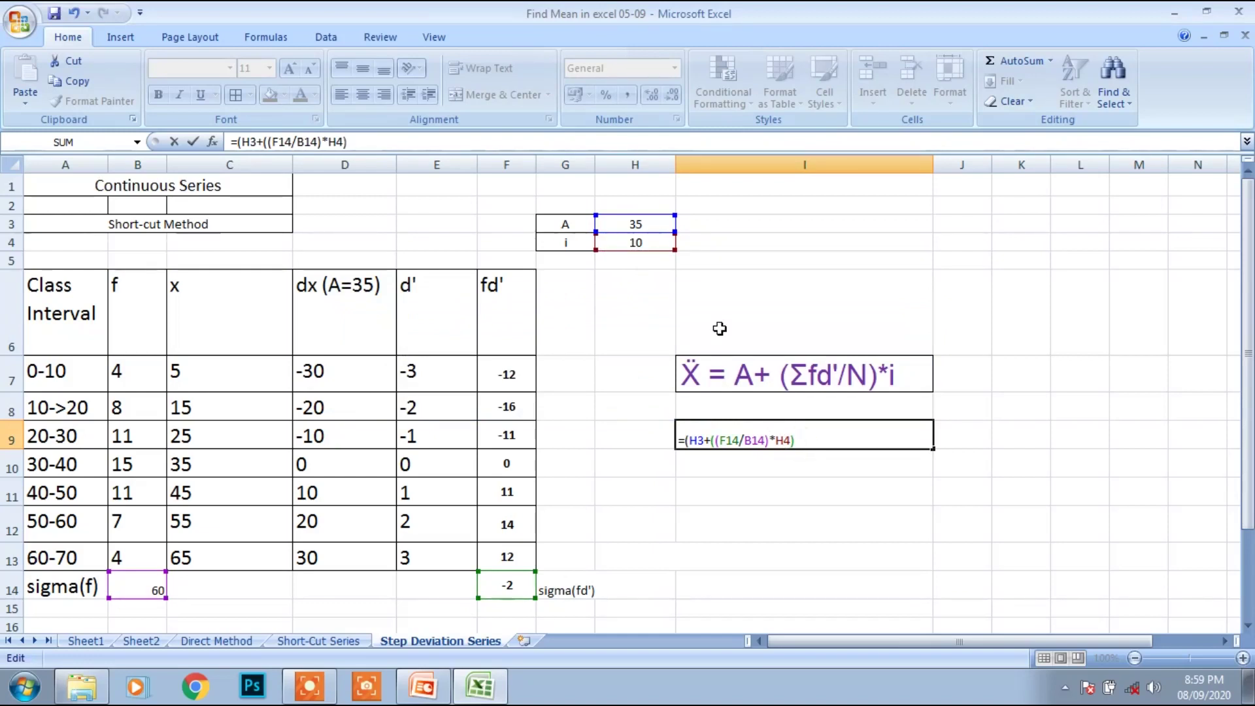
pyautogui.press('Return')
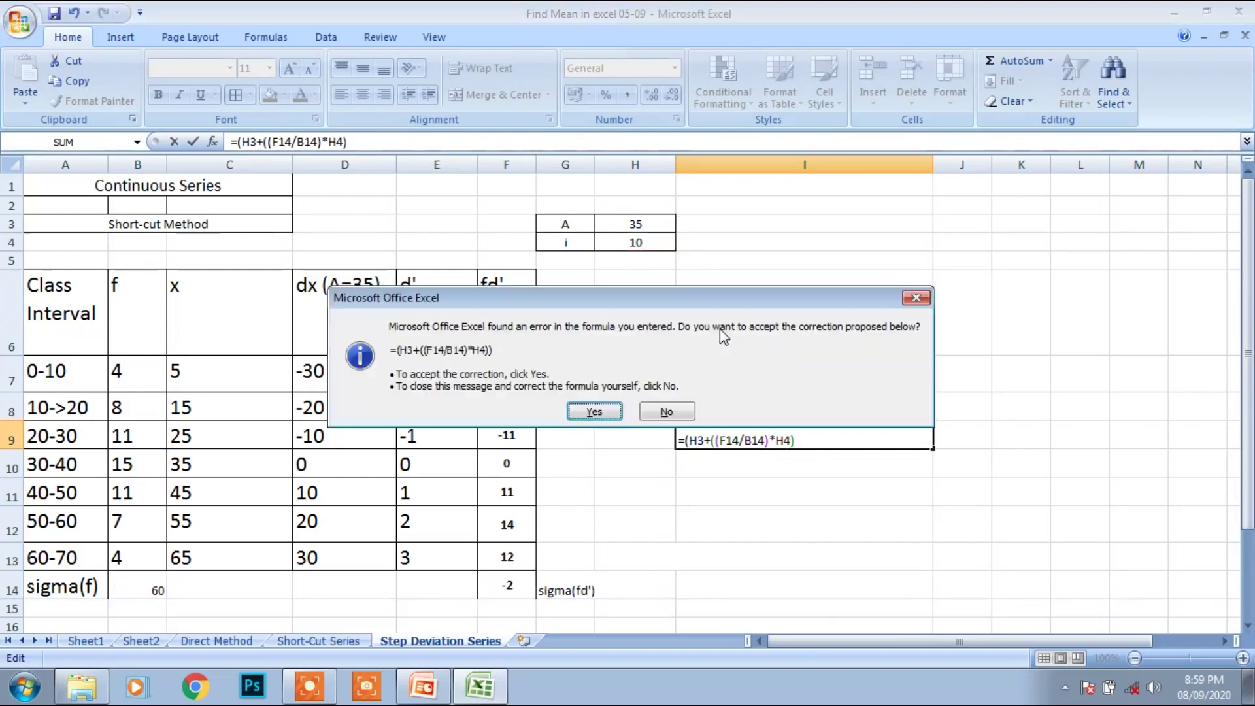
pyautogui.click(595, 413)
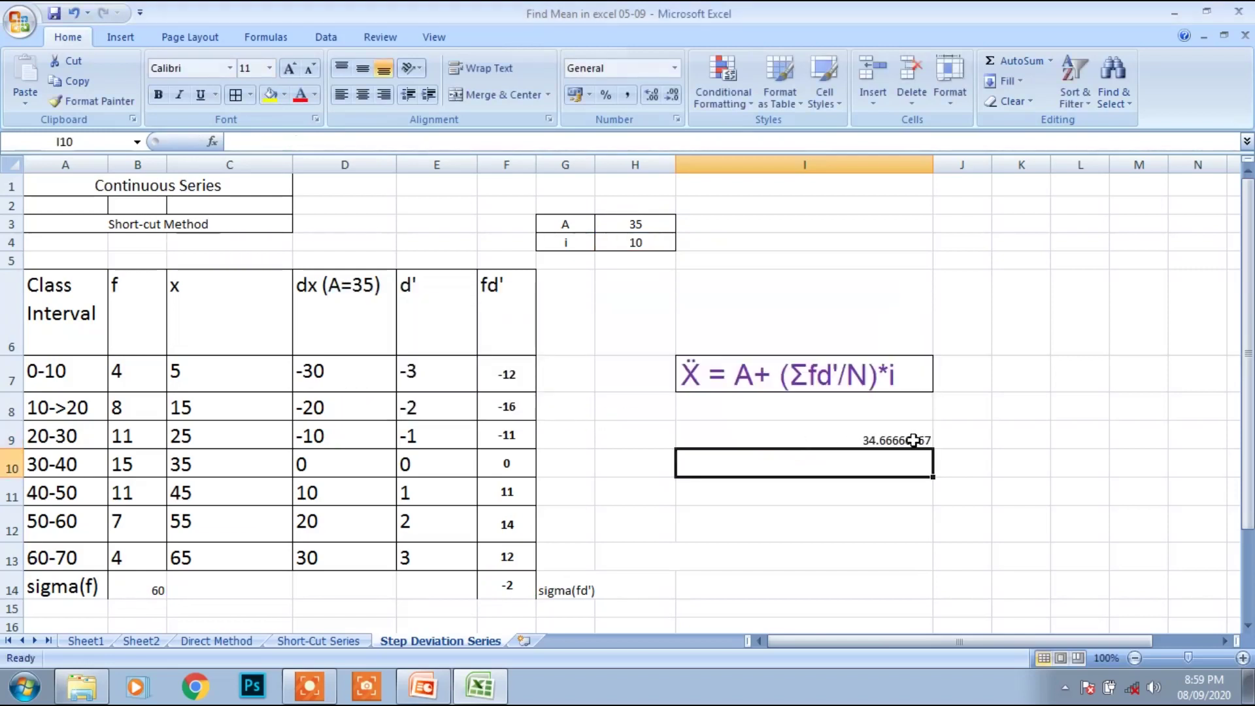
pyautogui.click(862, 440)
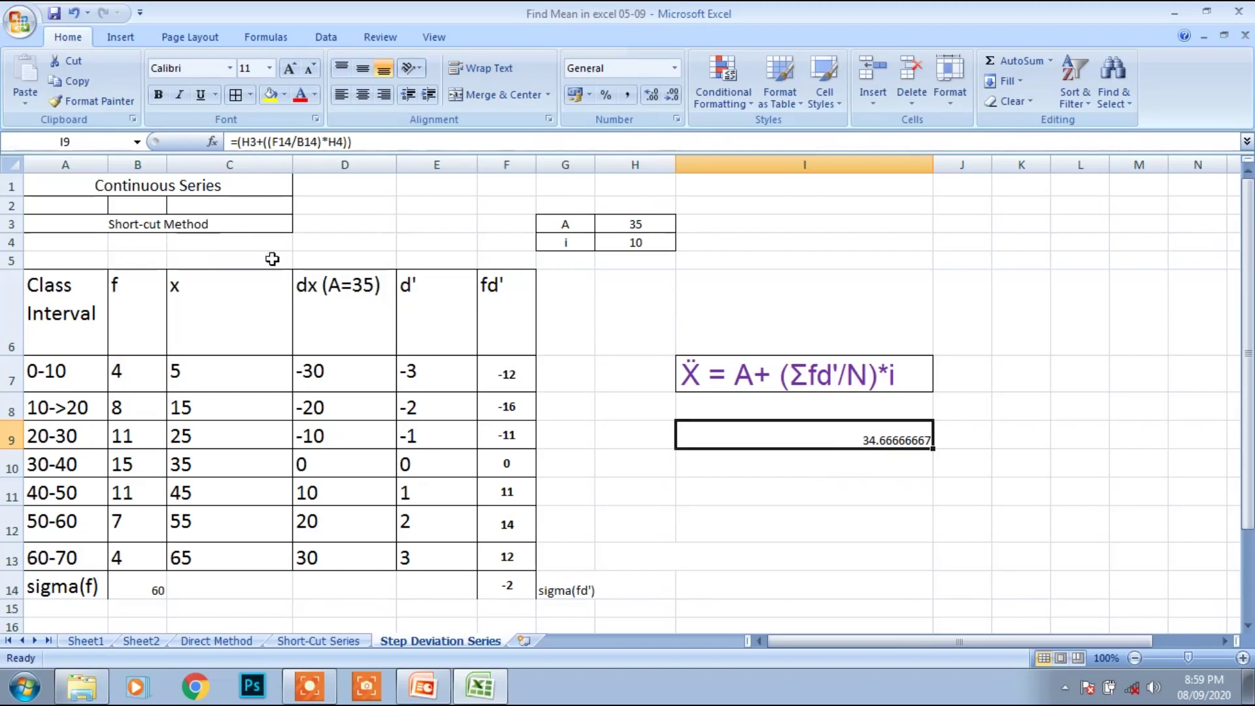
# Replace Short-cut with step deviation in the method heading in cell A3
pyautogui.click(149, 226)
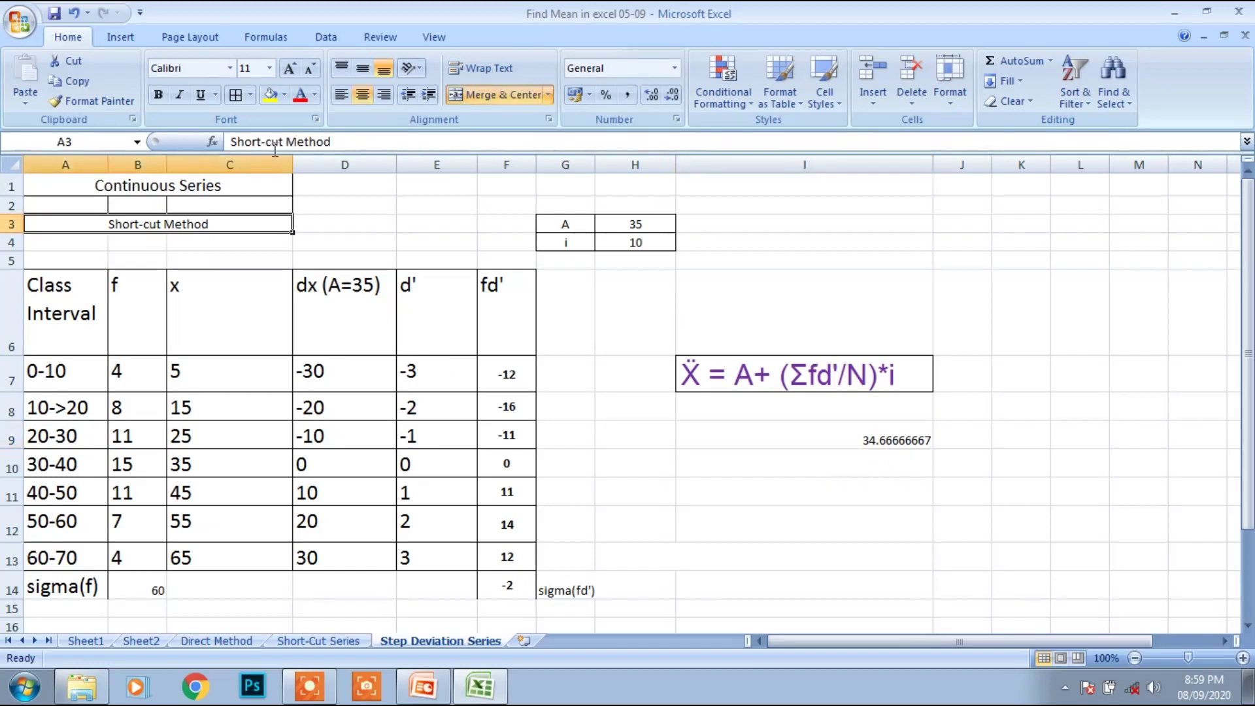
pyautogui.moveTo(284, 141); pyautogui.dragTo(229, 141)
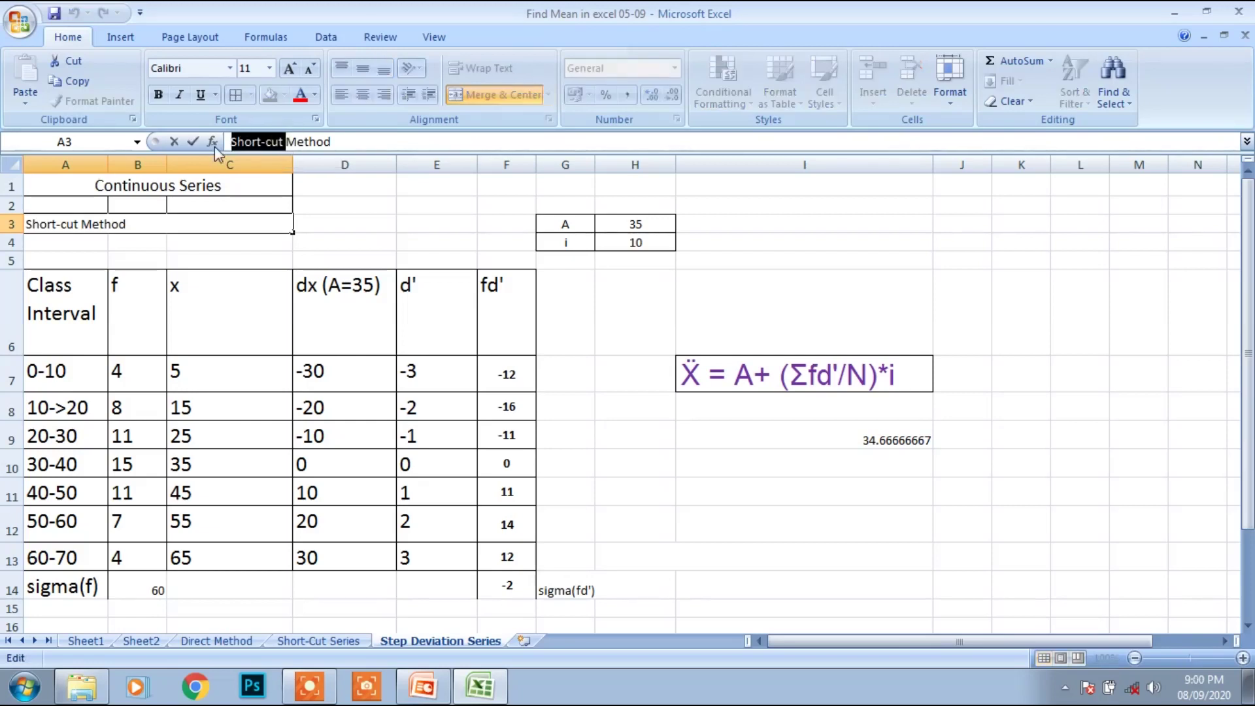
pyautogui.write('step deviation')
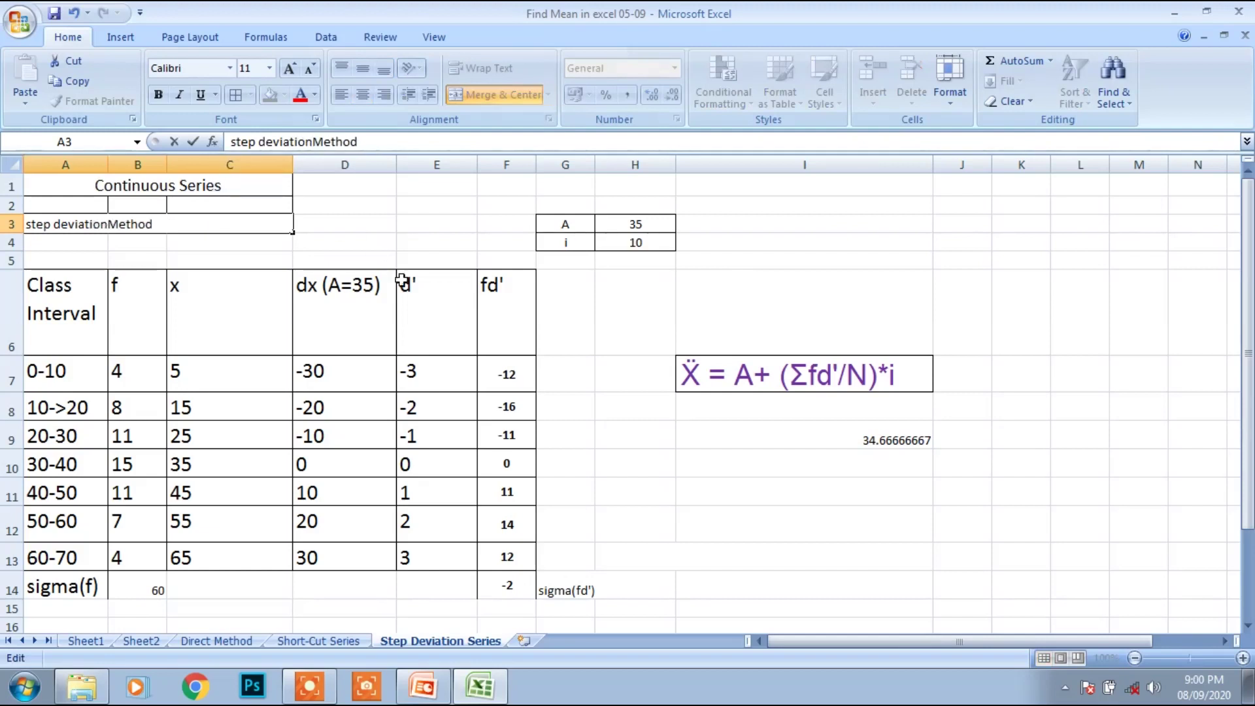
pyautogui.click(664, 453)
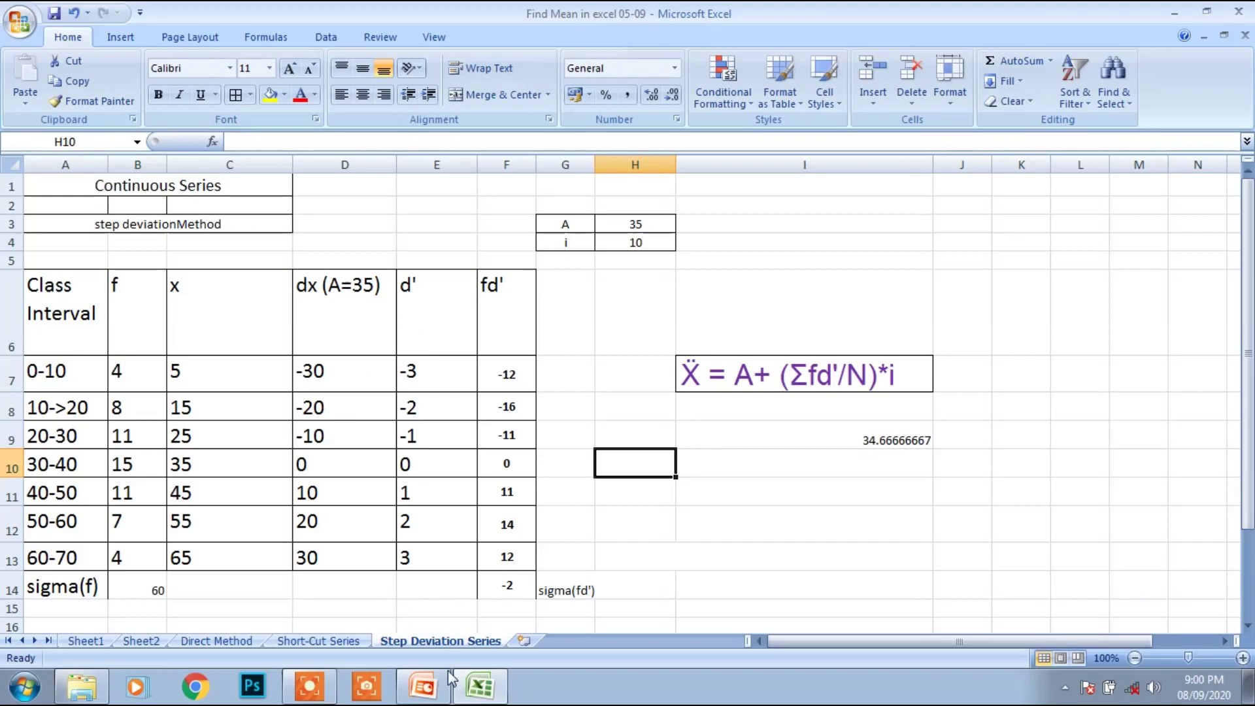
# Switch to the PowerPoint presentation and show the closing Thank You slide
pyautogui.click(423, 686)
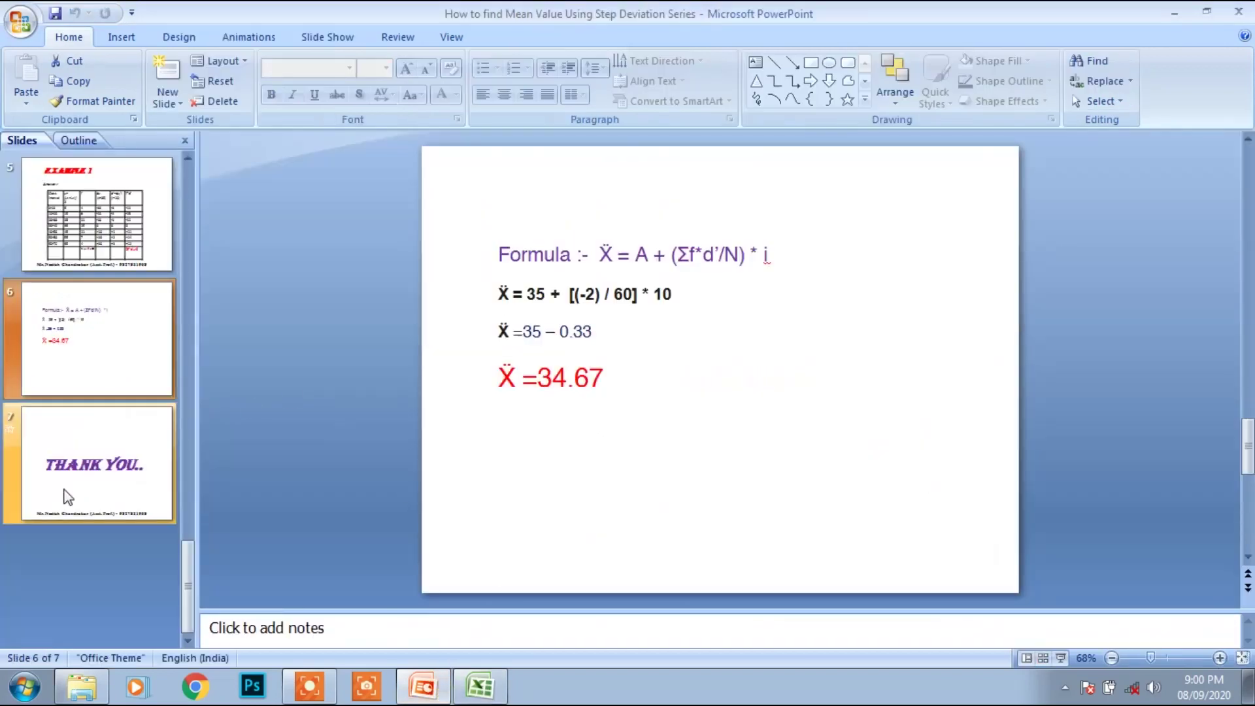
pyautogui.click(60, 490)
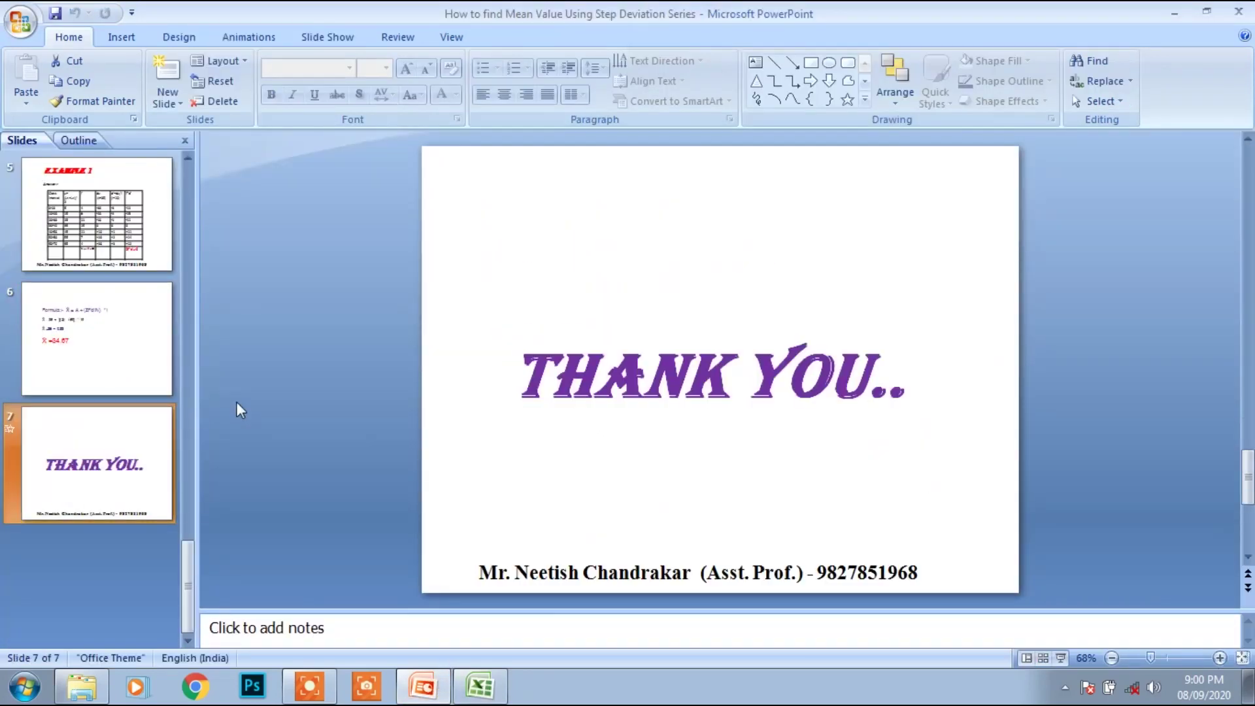
pyautogui.click(322, 681)
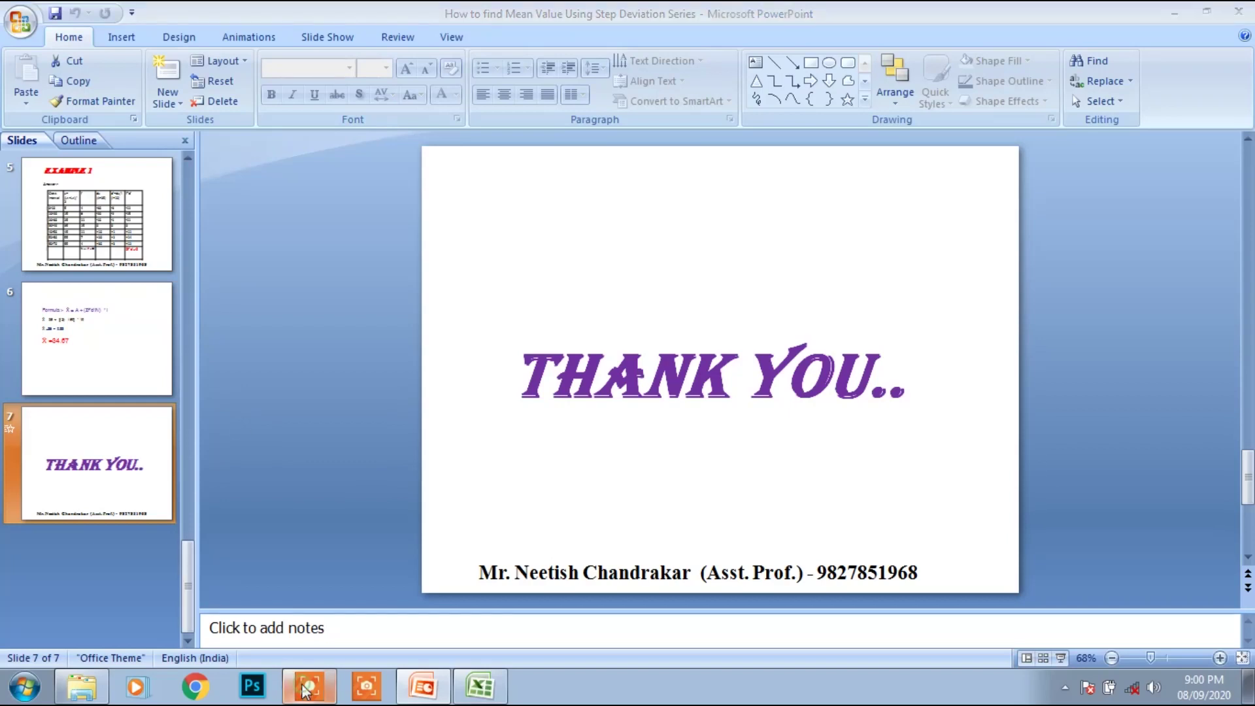